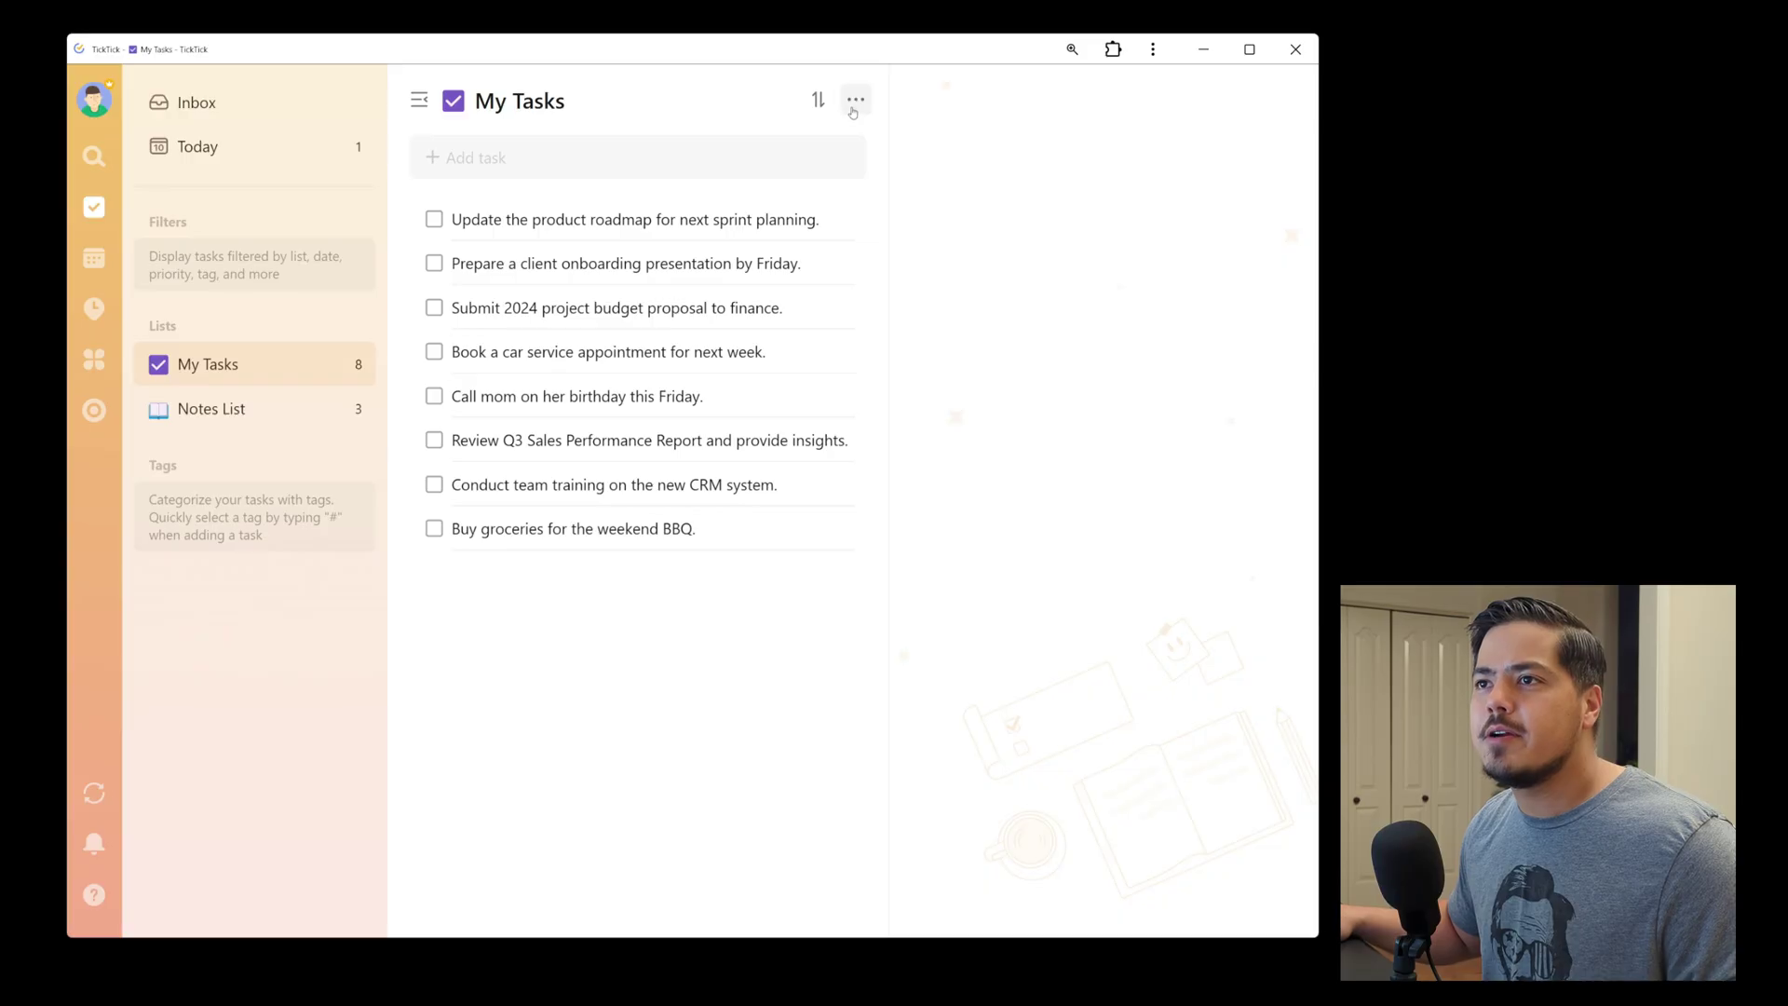
- Switch the My Tasks list from plain list layout to the Kanban board view
left_click(855, 101)
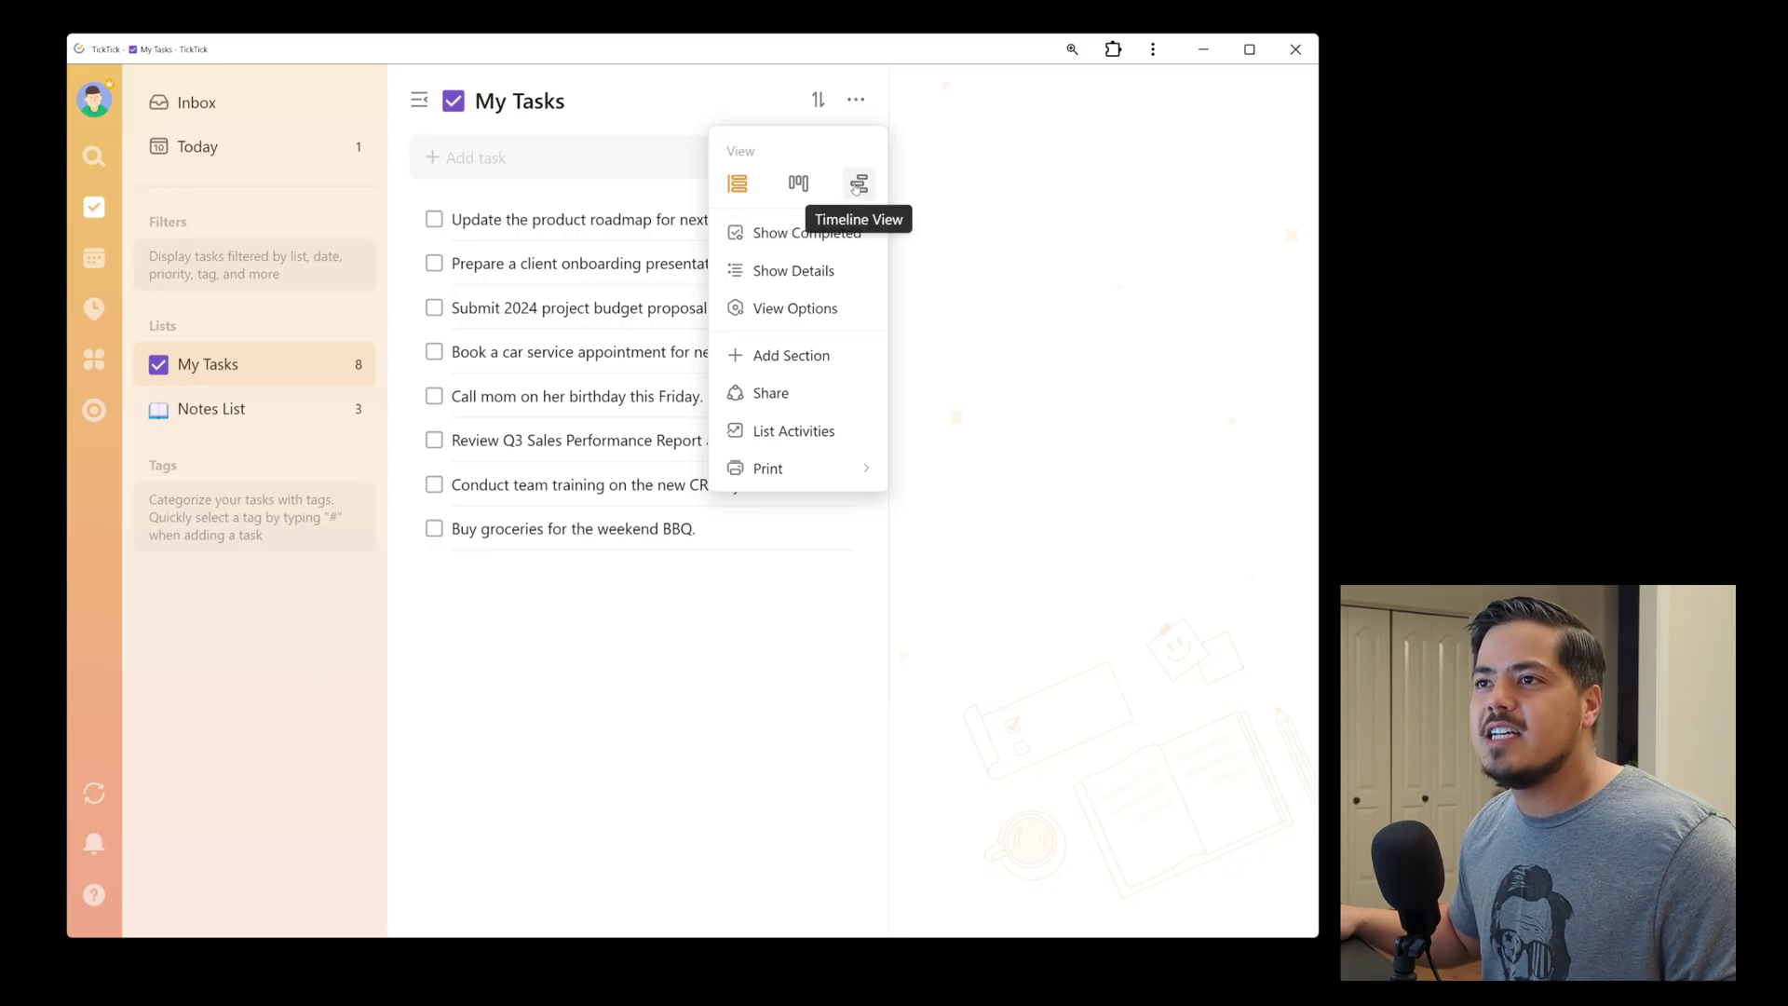
left_click(800, 185)
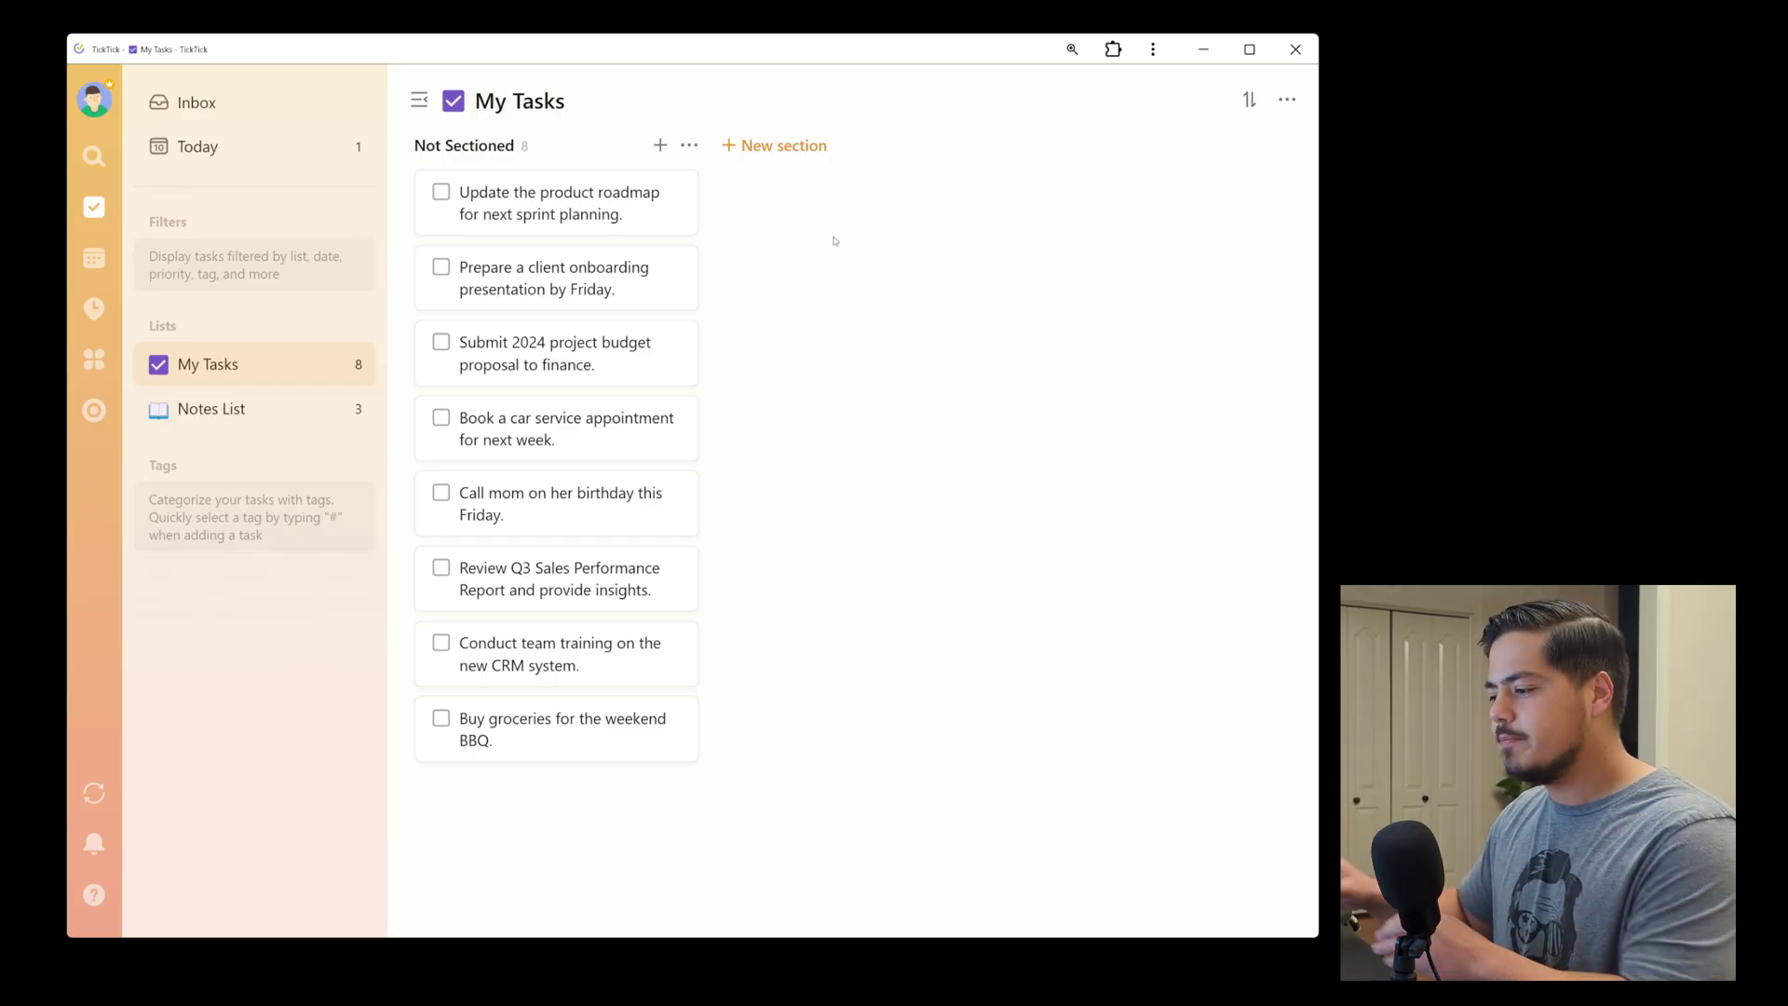
- Add Not Started, In Progress, Today and Waiting sections to the board
left_click(774, 145)
type("Not Started")
key("Return")
left_click(1071, 145)
type("In Progress")
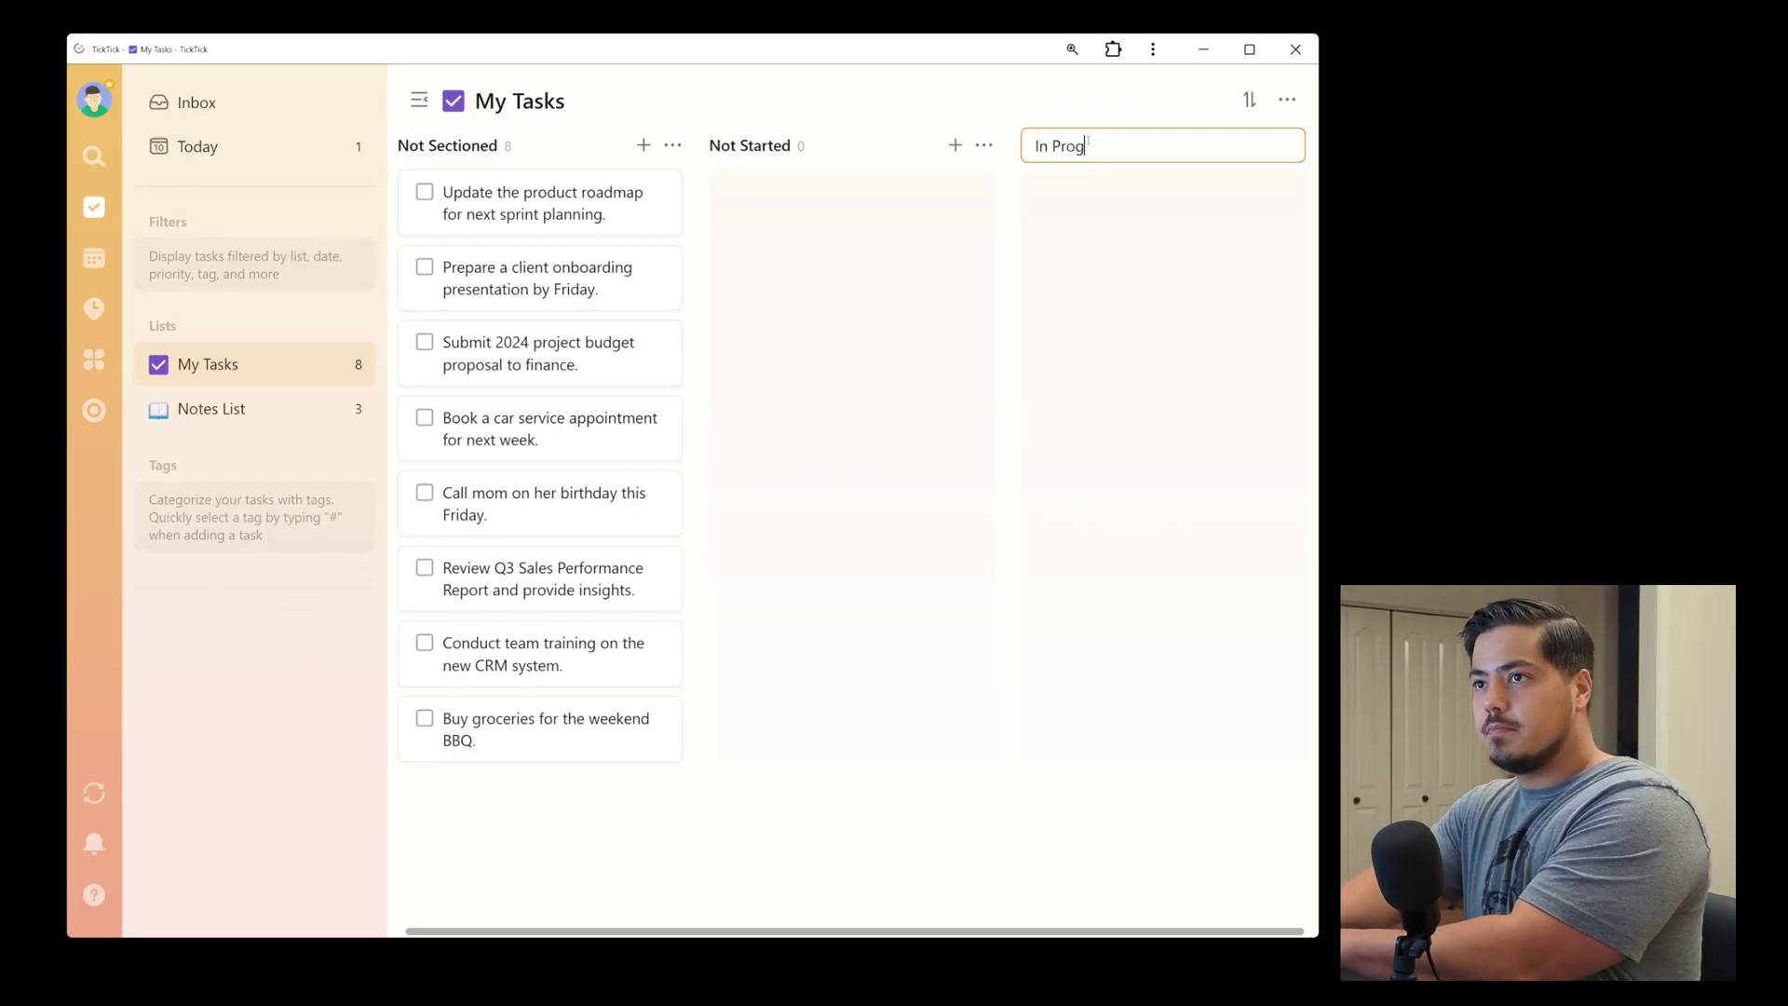
key("Return")
left_click(1198, 149)
type("Today")
key("Return")
left_click(1158, 146)
type("Waiting")
key("Return")
- Drag the task cards into the columns: Not Started, In Progress, Today and Waiting
scroll(930, 315, "left", 10)
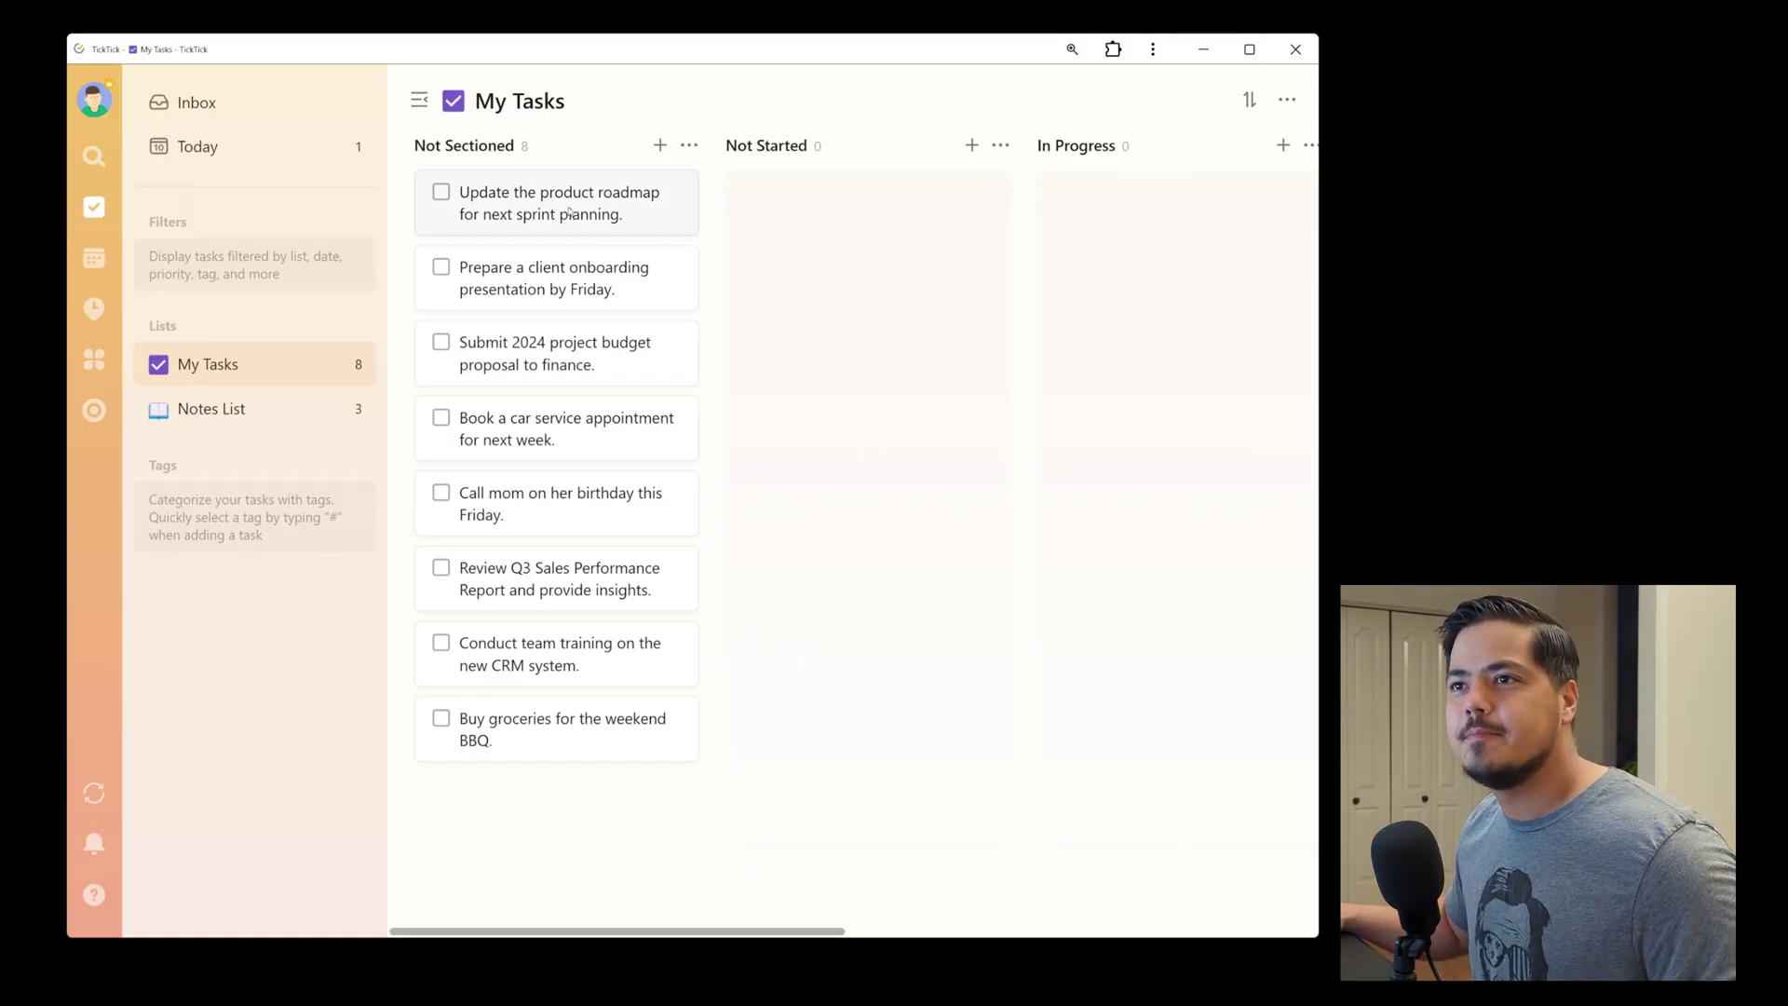
left_click_drag(556, 203, 867, 203)
left_click_drag(556, 354, 1176, 203)
left_click_drag(556, 279, 866, 203)
left_click_drag(556, 203, 1176, 203)
left_click_drag(557, 279, 866, 203)
left_click_drag(556, 203, 1177, 203)
scroll(930, 466, "right", 10)
left_click_drag(619, 278, 931, 203)
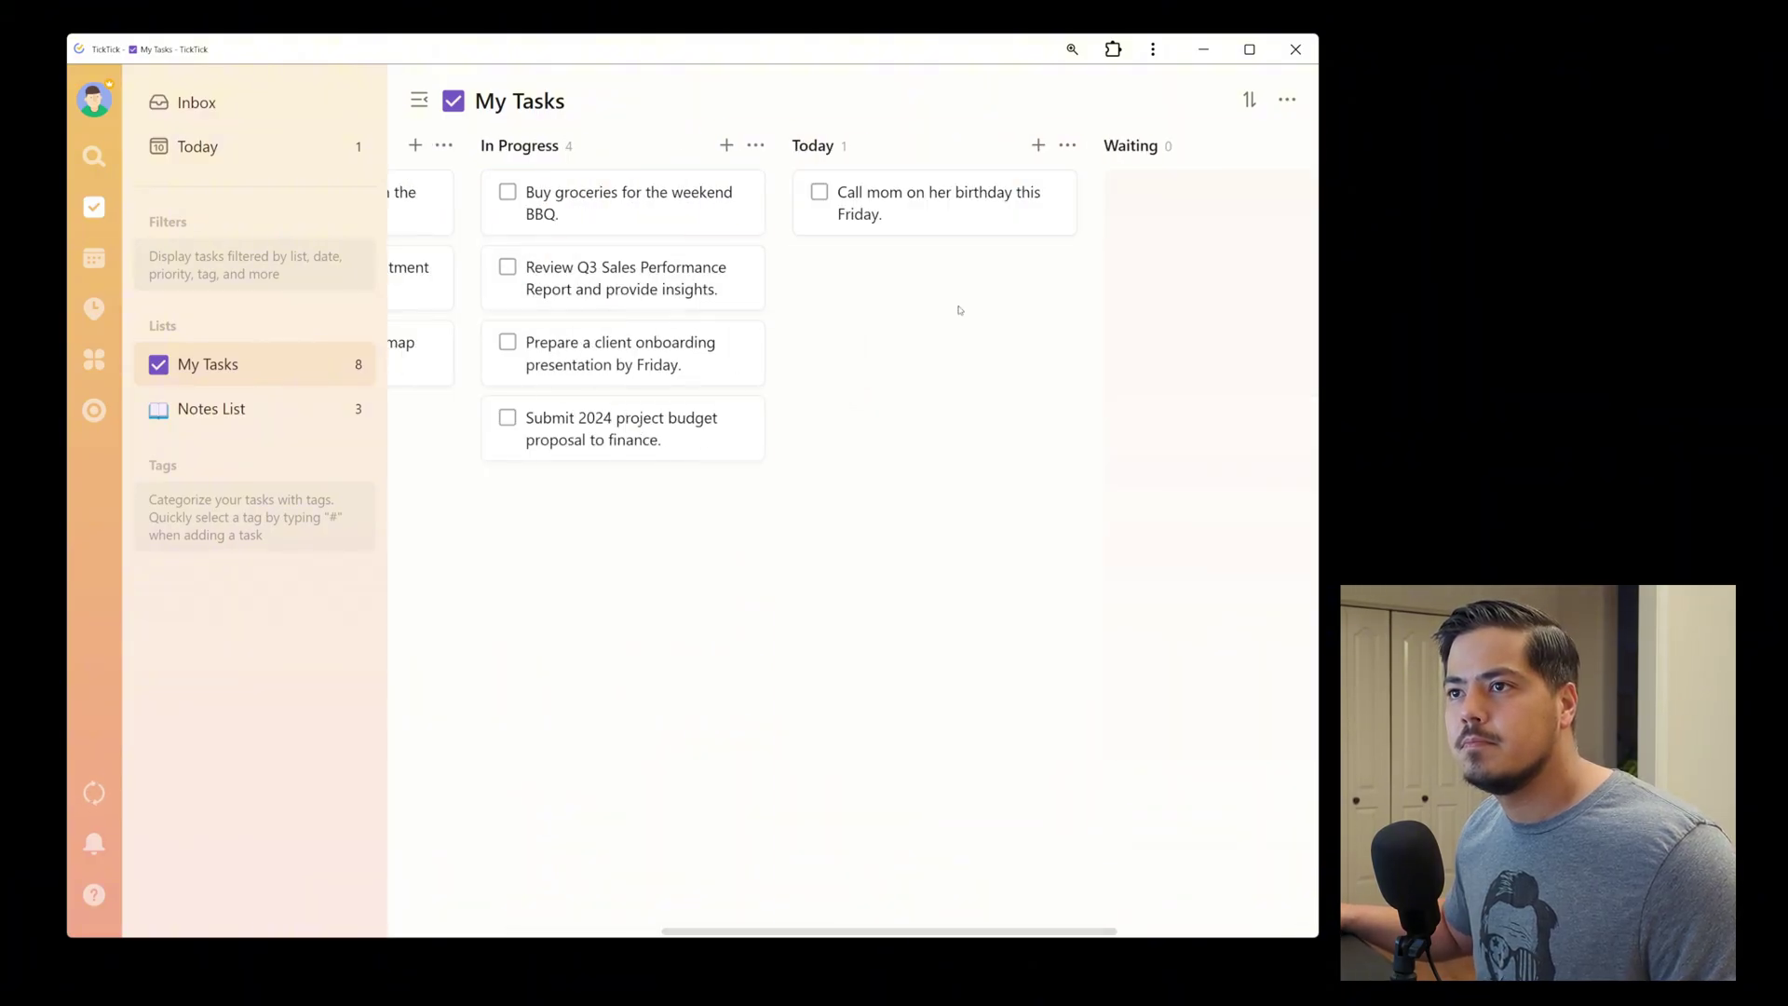
left_click_drag(619, 430, 1238, 203)
left_click_drag(619, 354, 1238, 279)
scroll(991, 511, "left", 10)
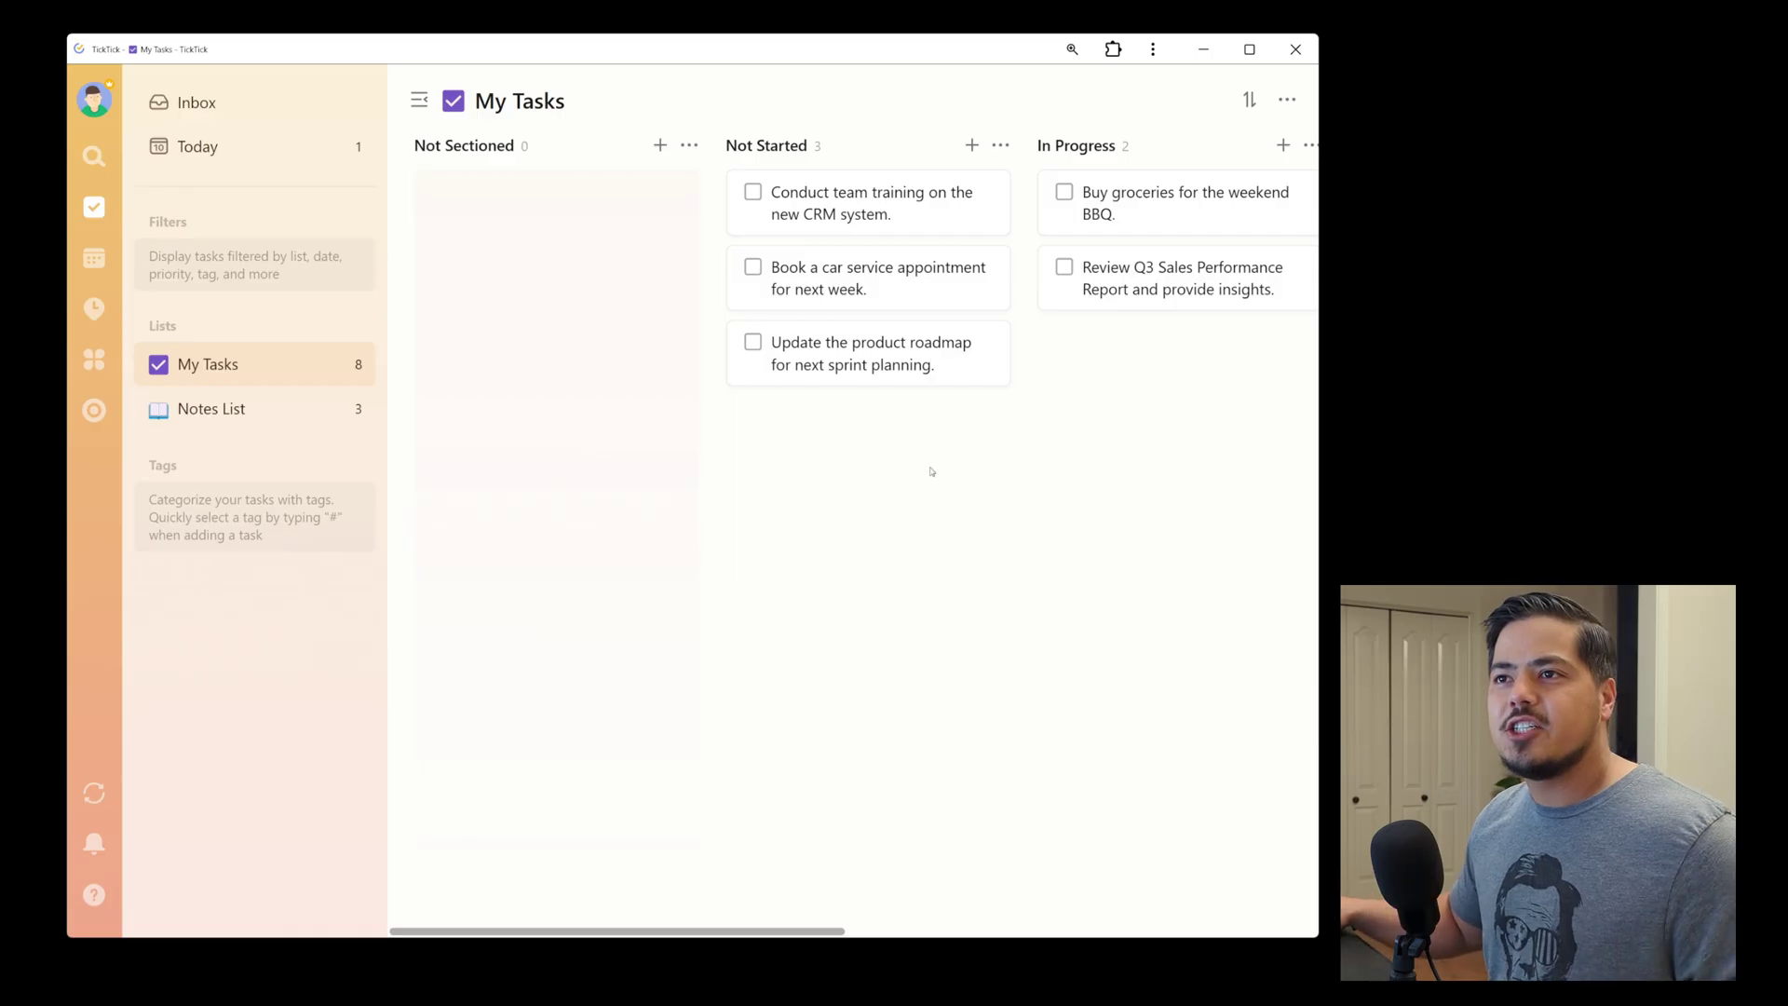
- Delete the empty Not Sectioned column and collapse the sidebar
left_click(687, 145)
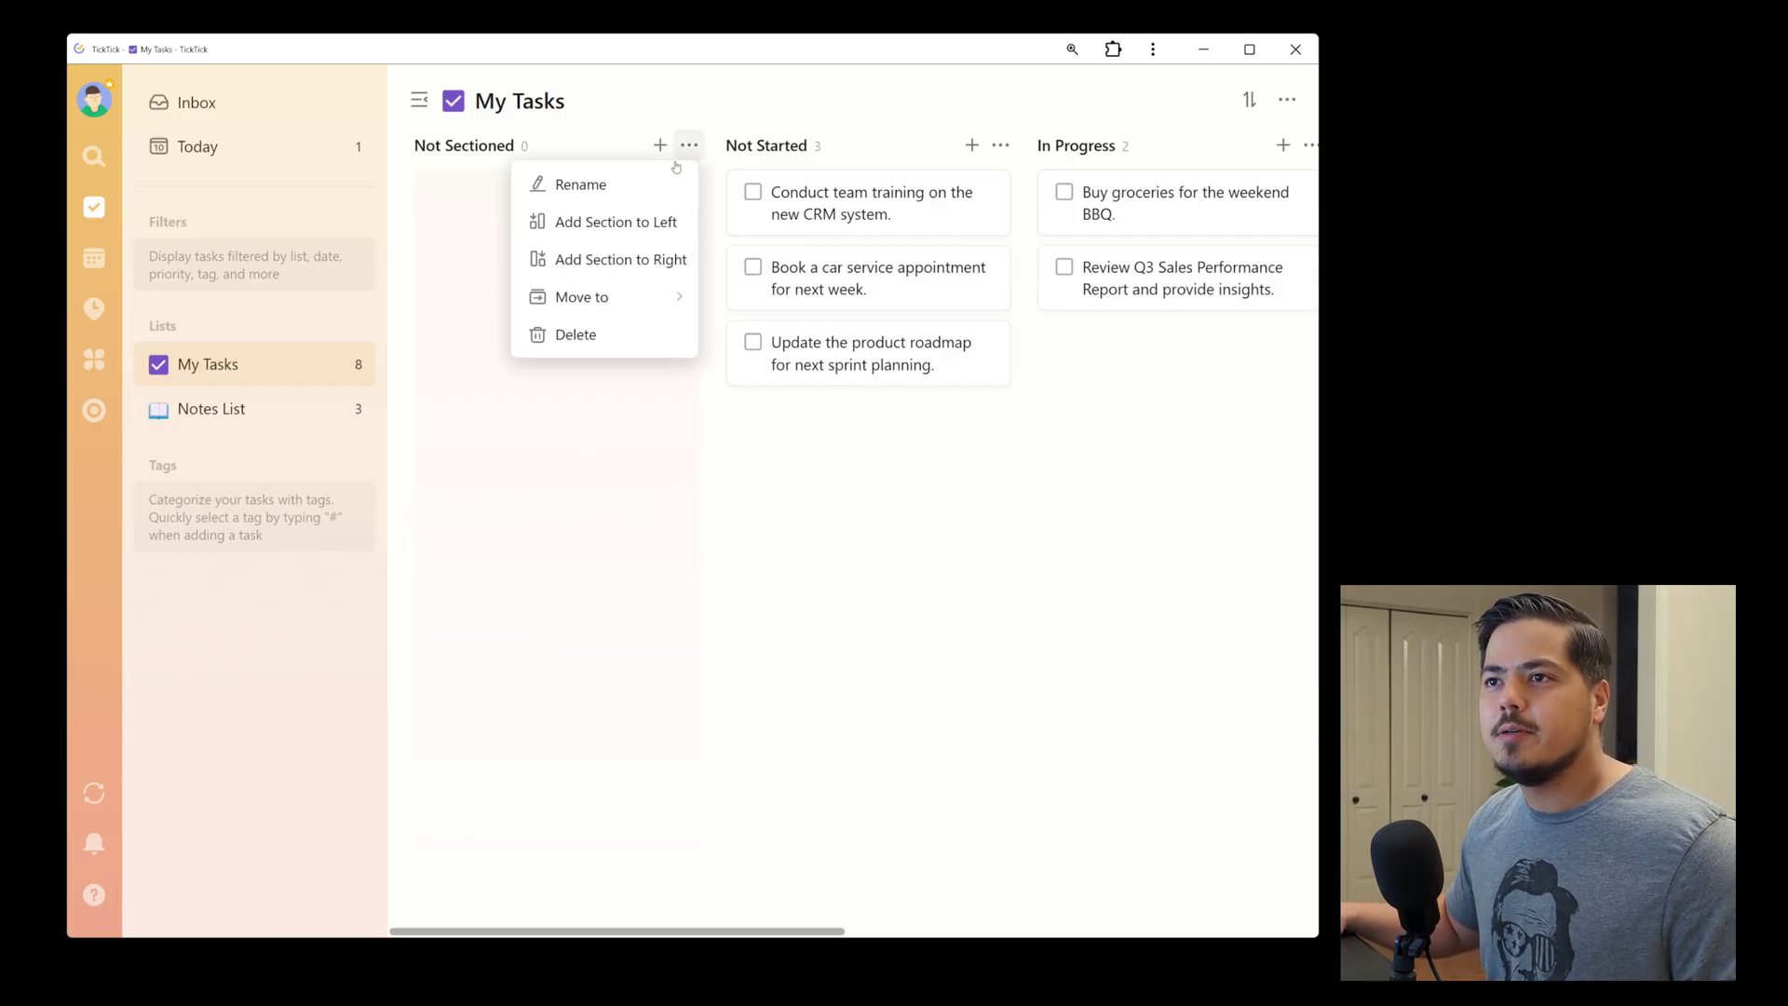
left_click(634, 338)
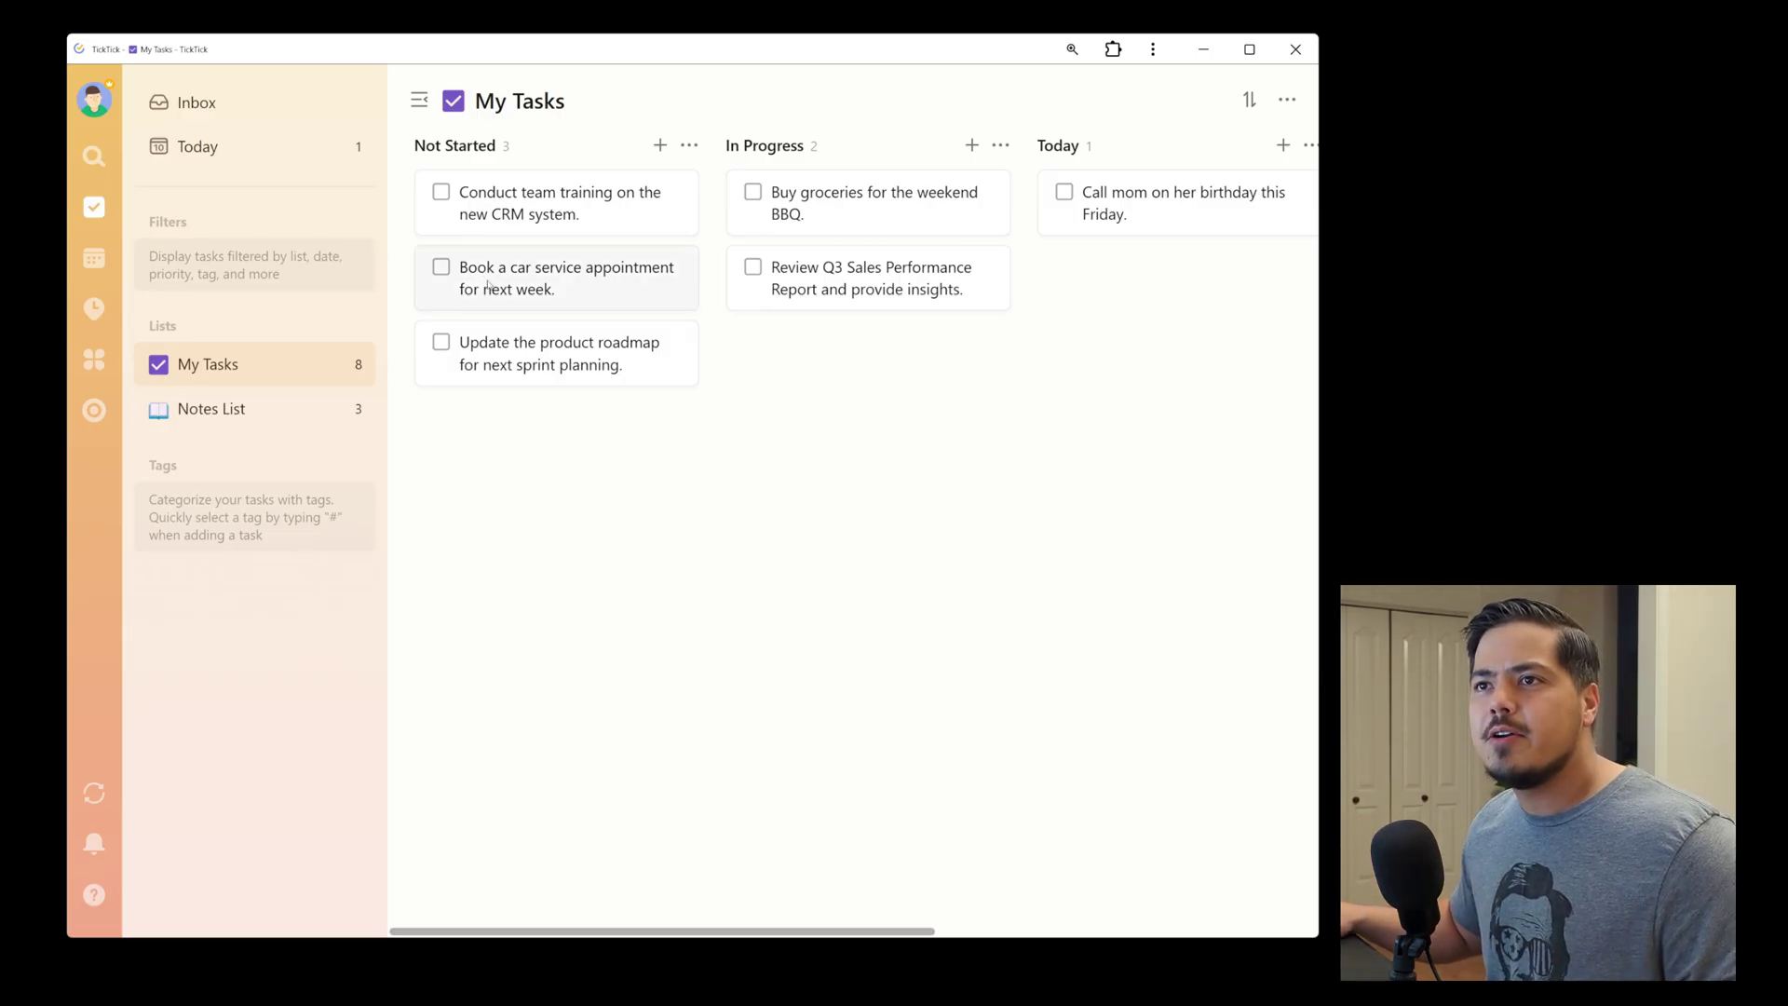
left_click(420, 102)
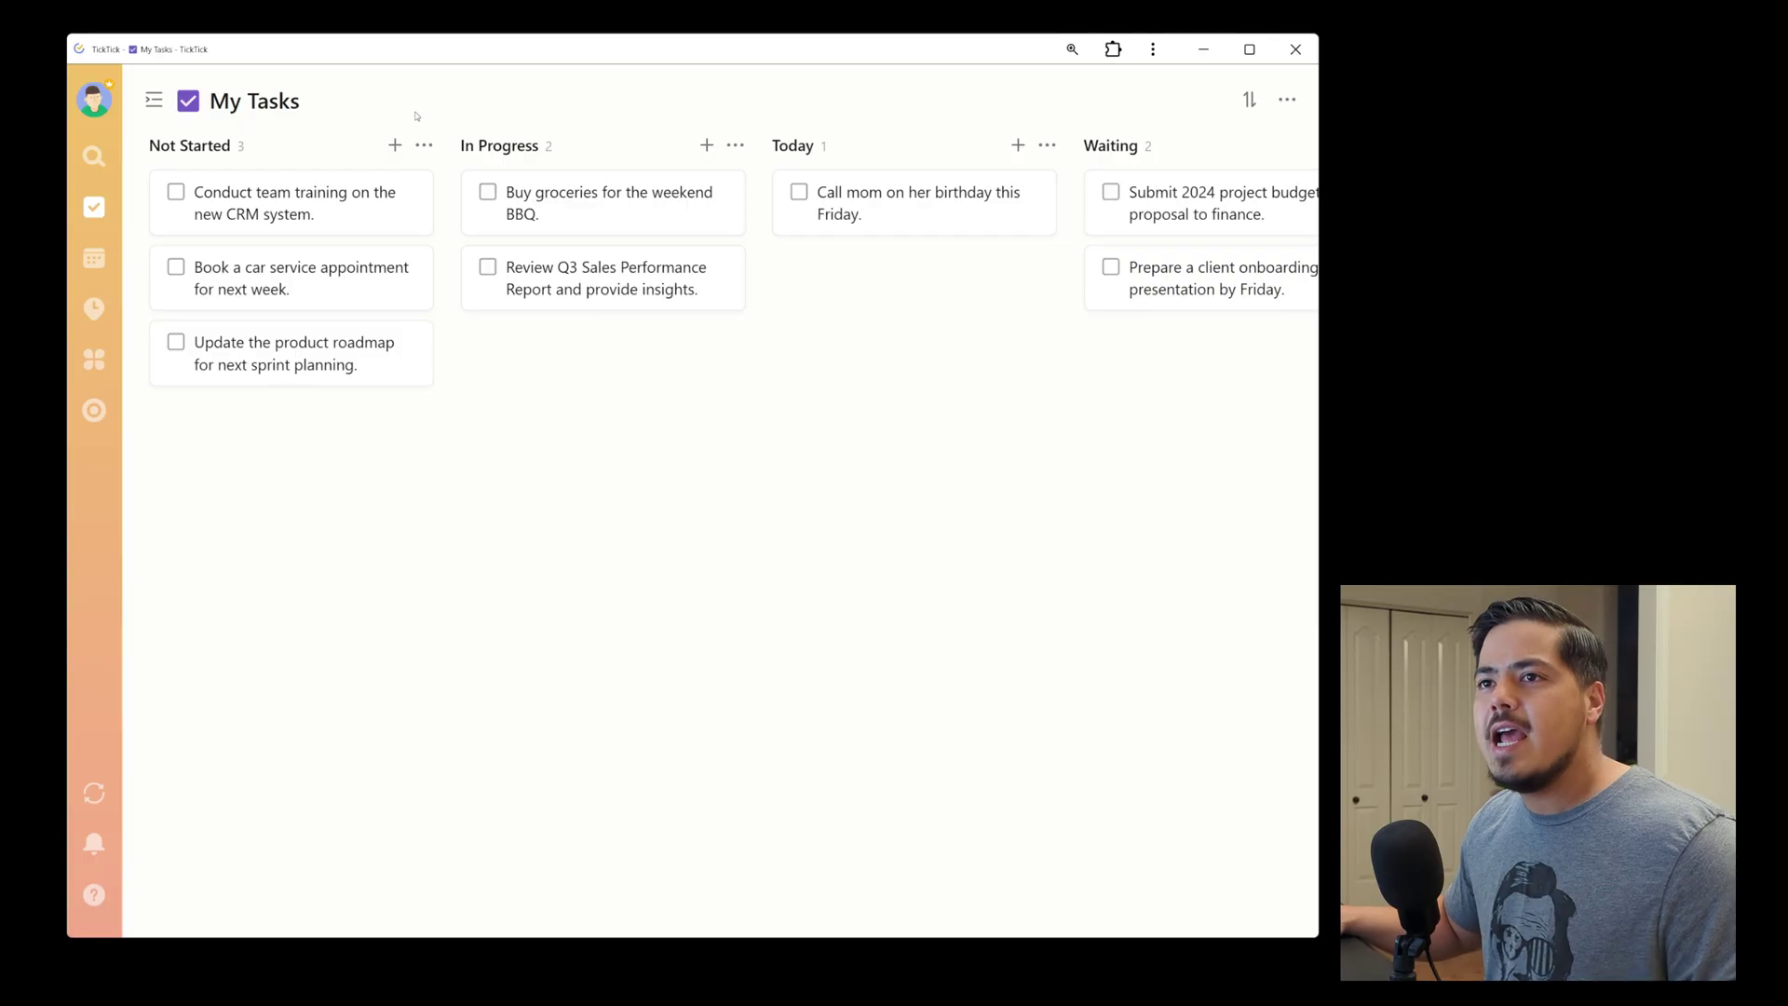
left_click(1285, 102)
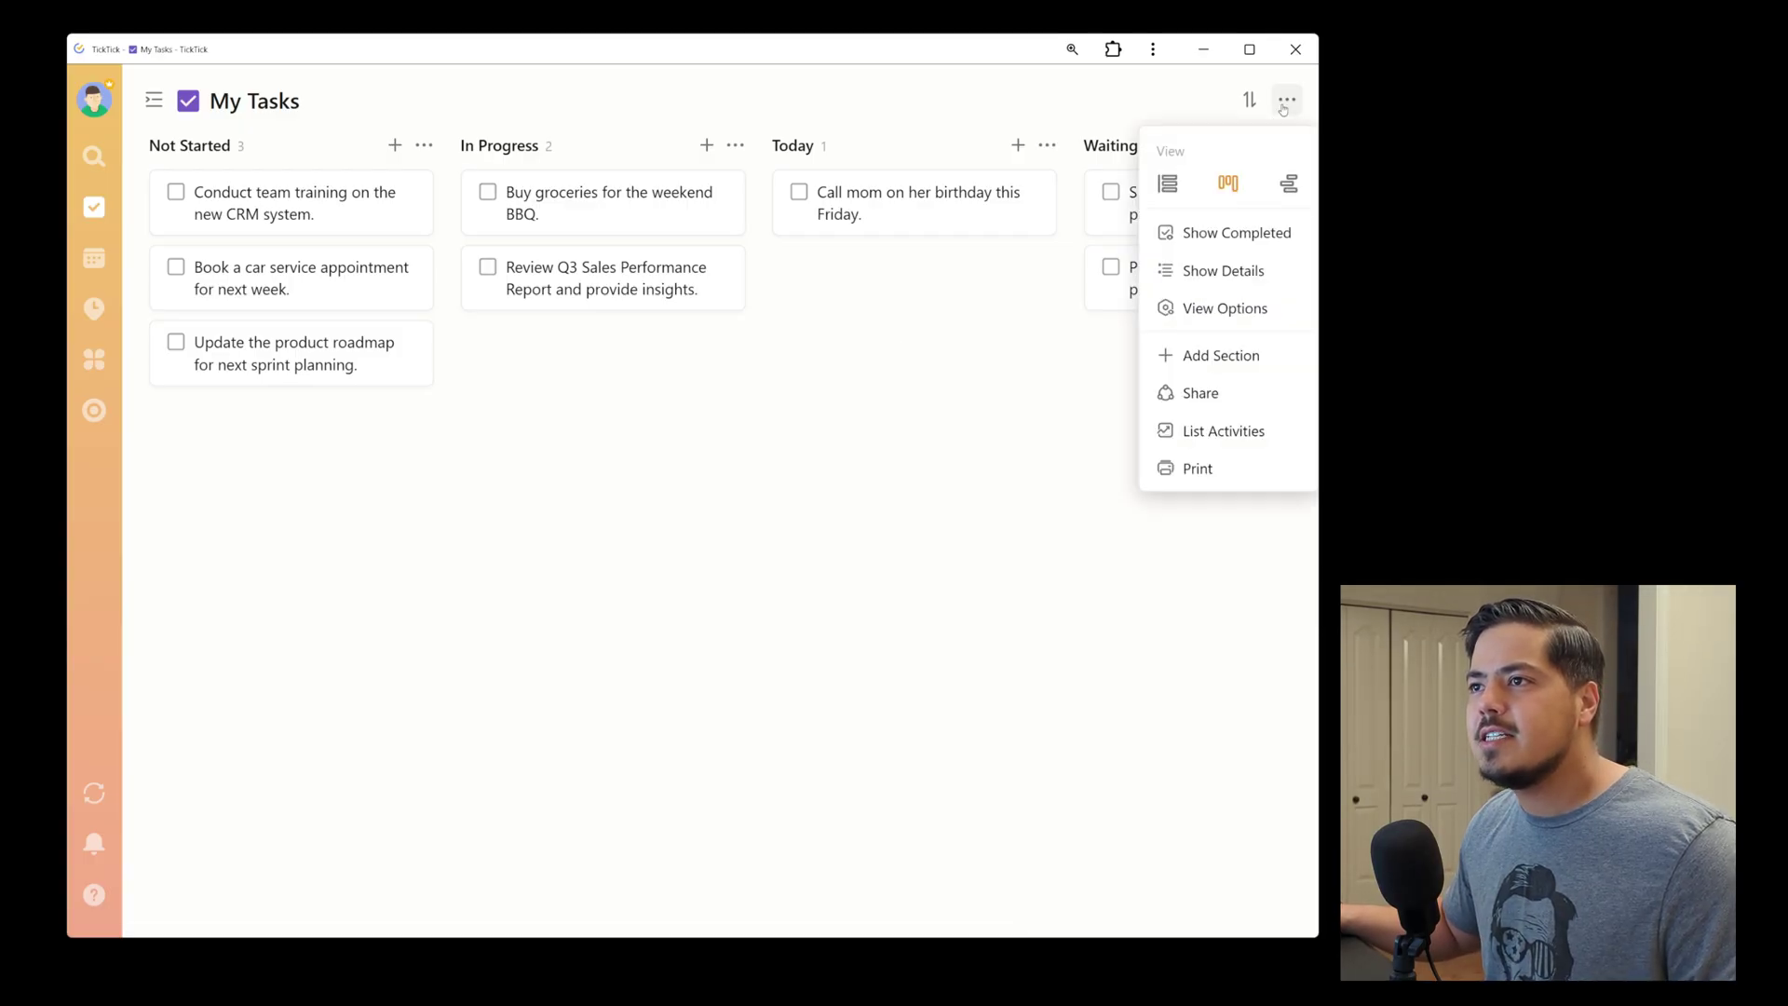
- Set Kanban Size to Small in the board's View Options
left_click(1260, 309)
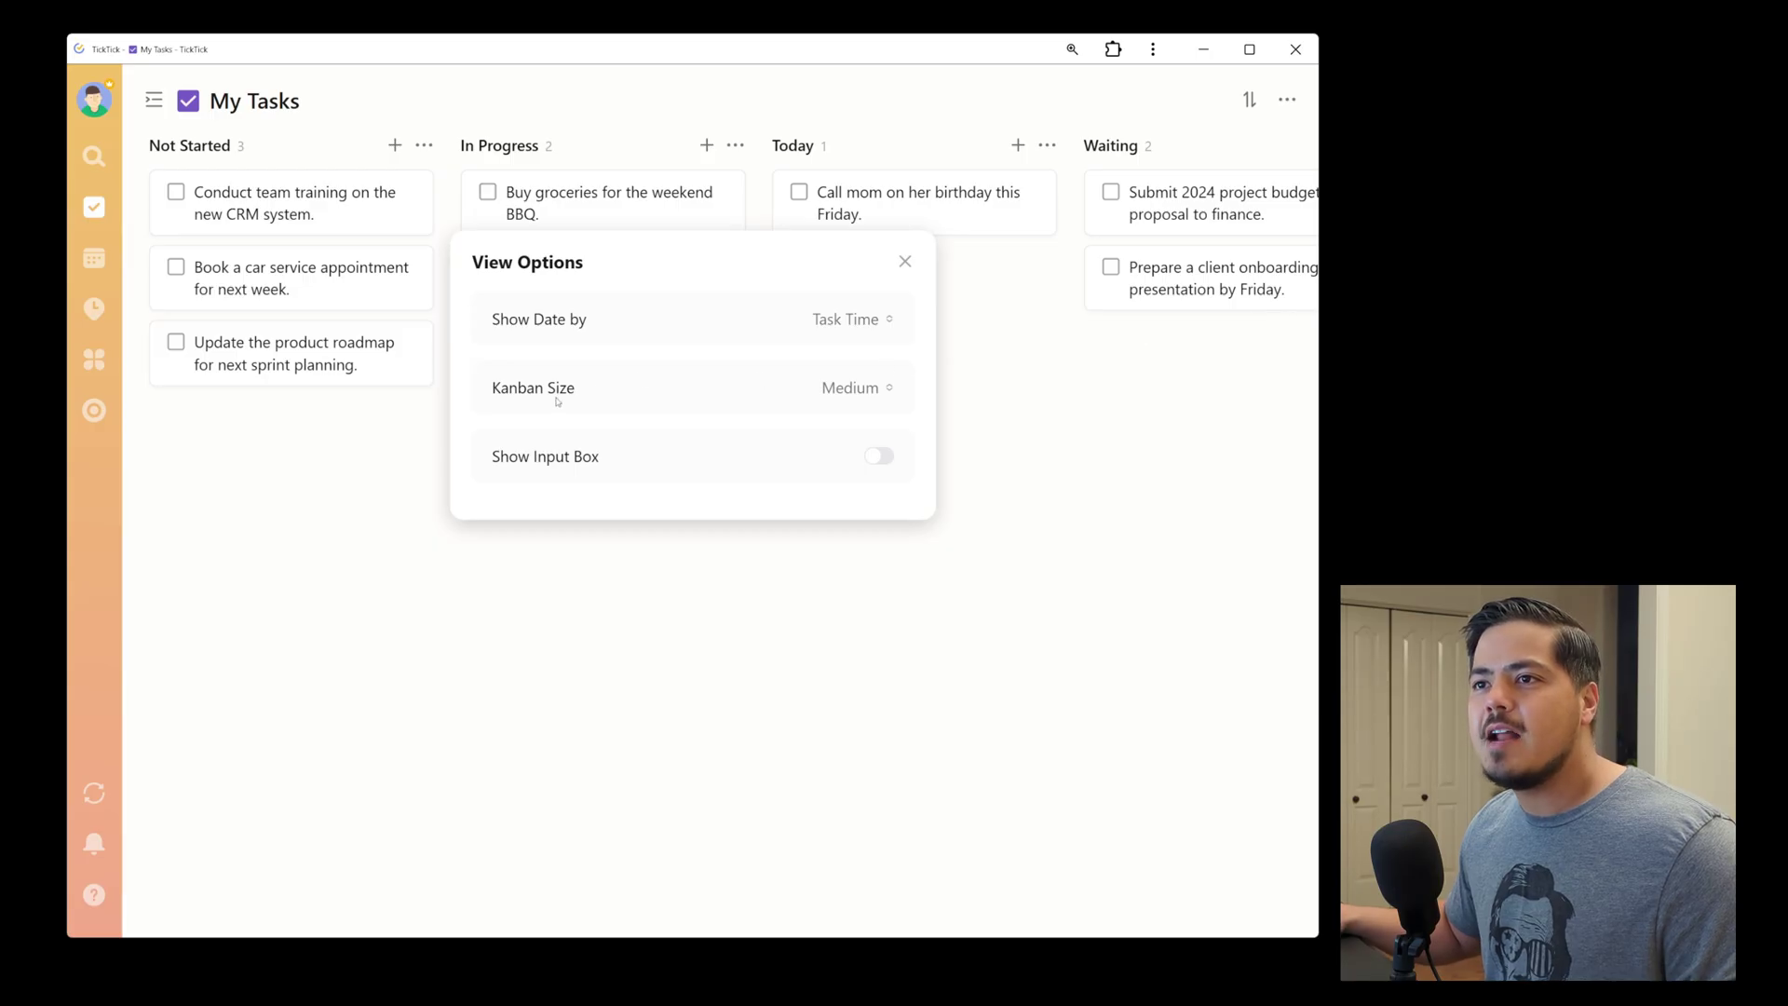
left_click(886, 387)
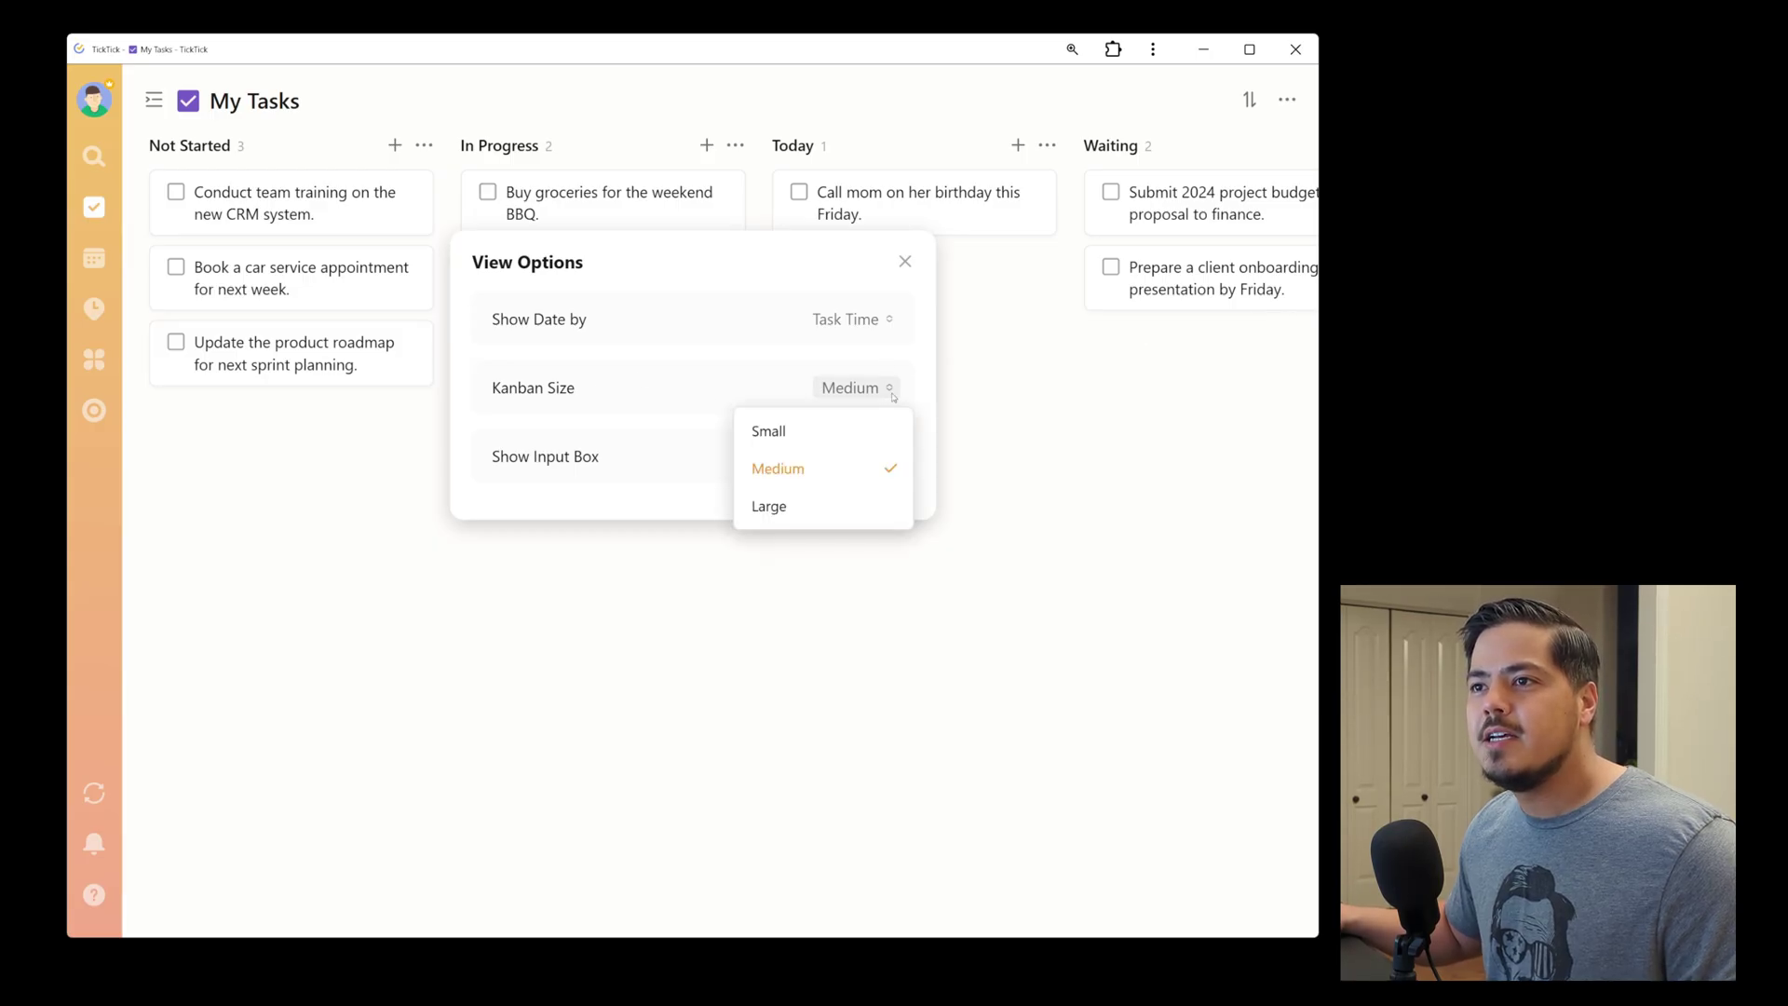
left_click(856, 438)
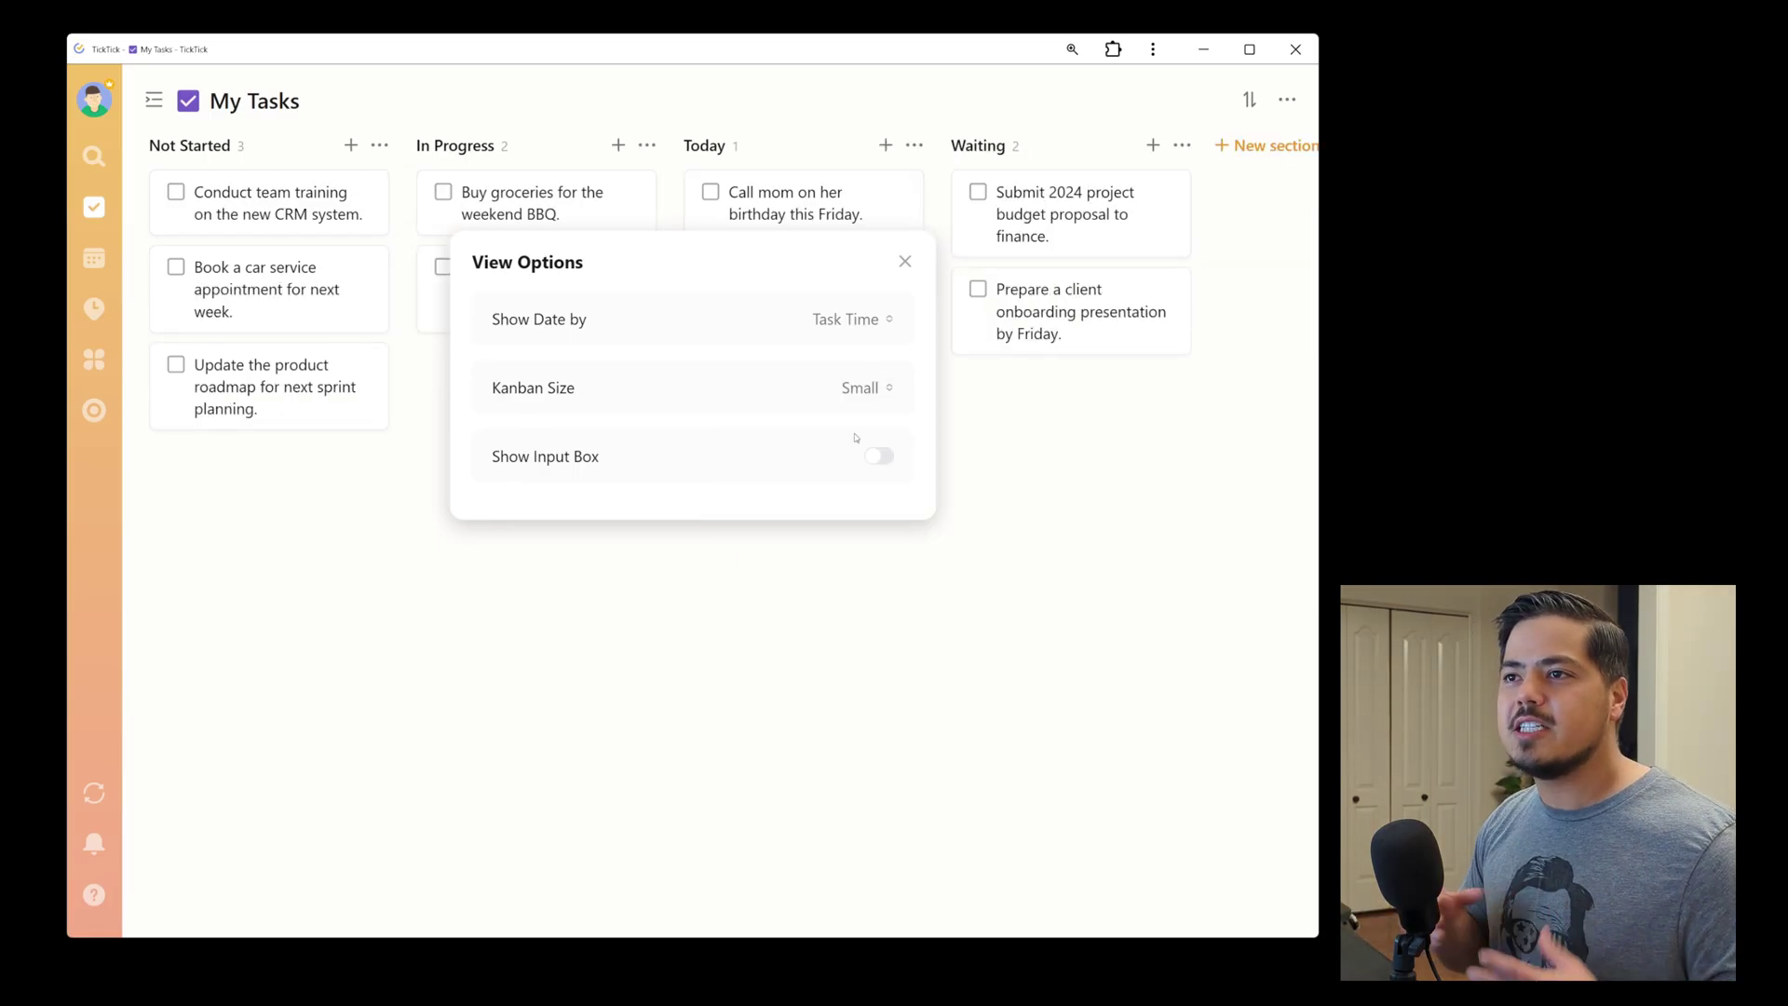
left_click(904, 262)
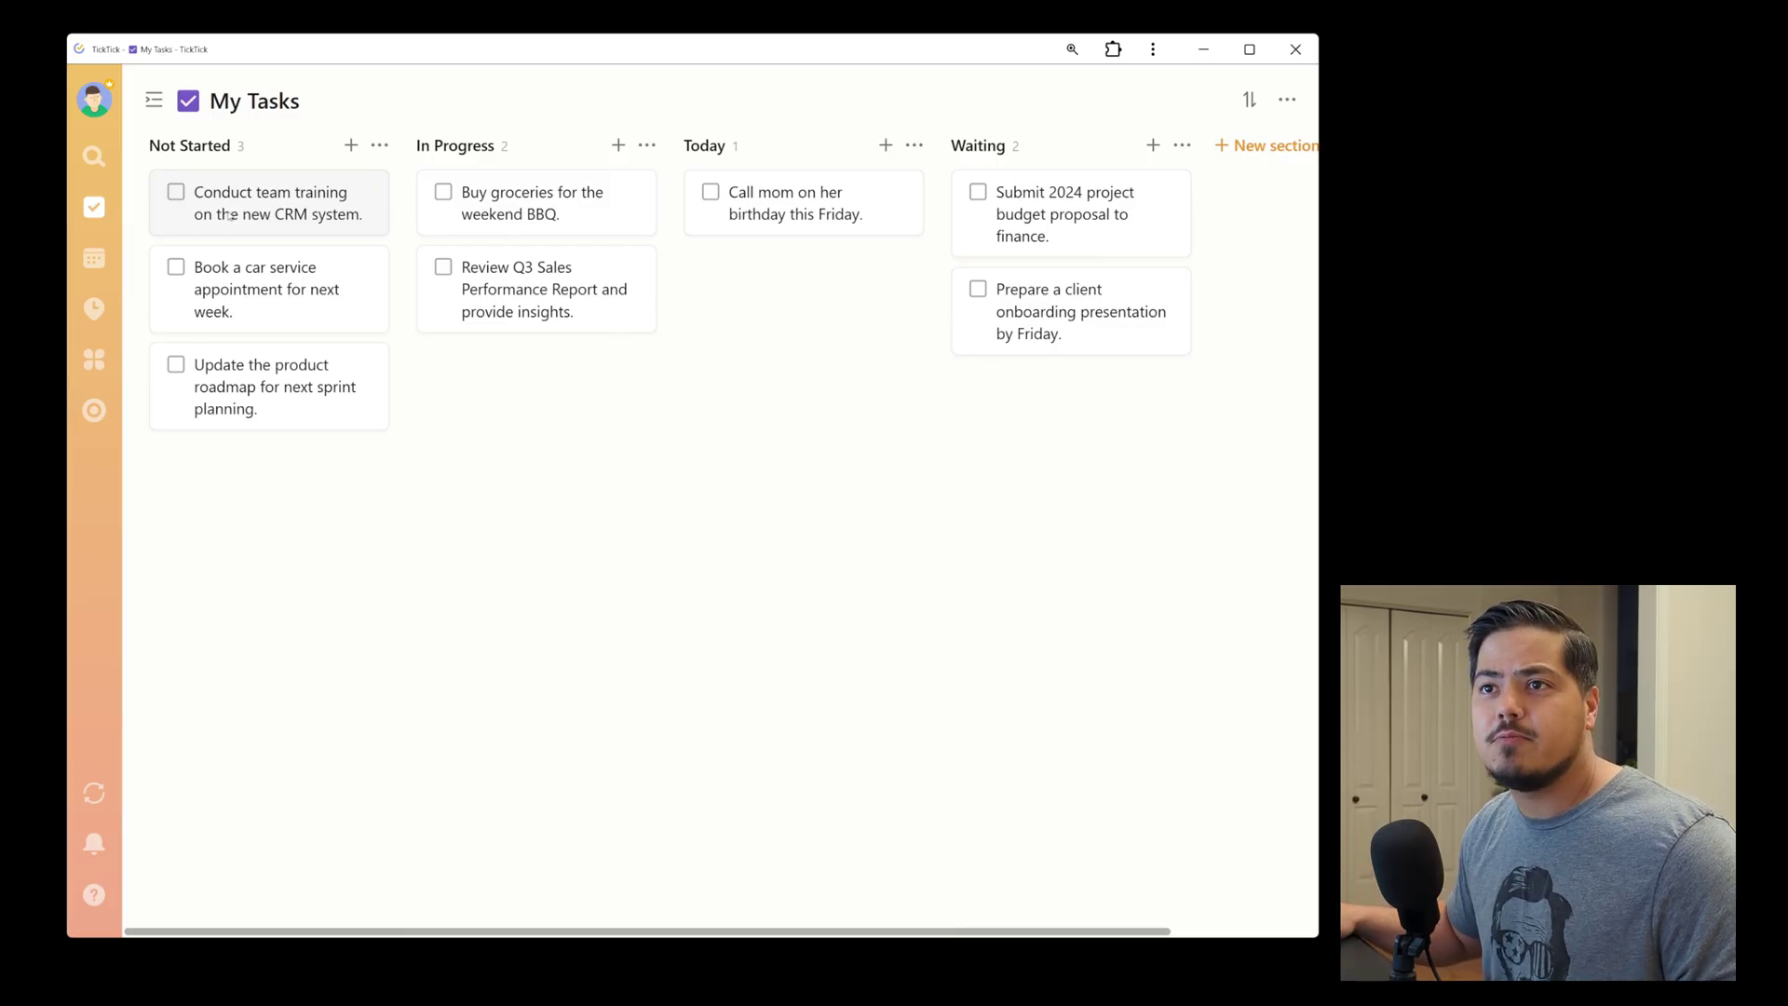
- Drag the Conduct team training card via Today into the Waiting column
left_click_drag(230, 216, 737, 327)
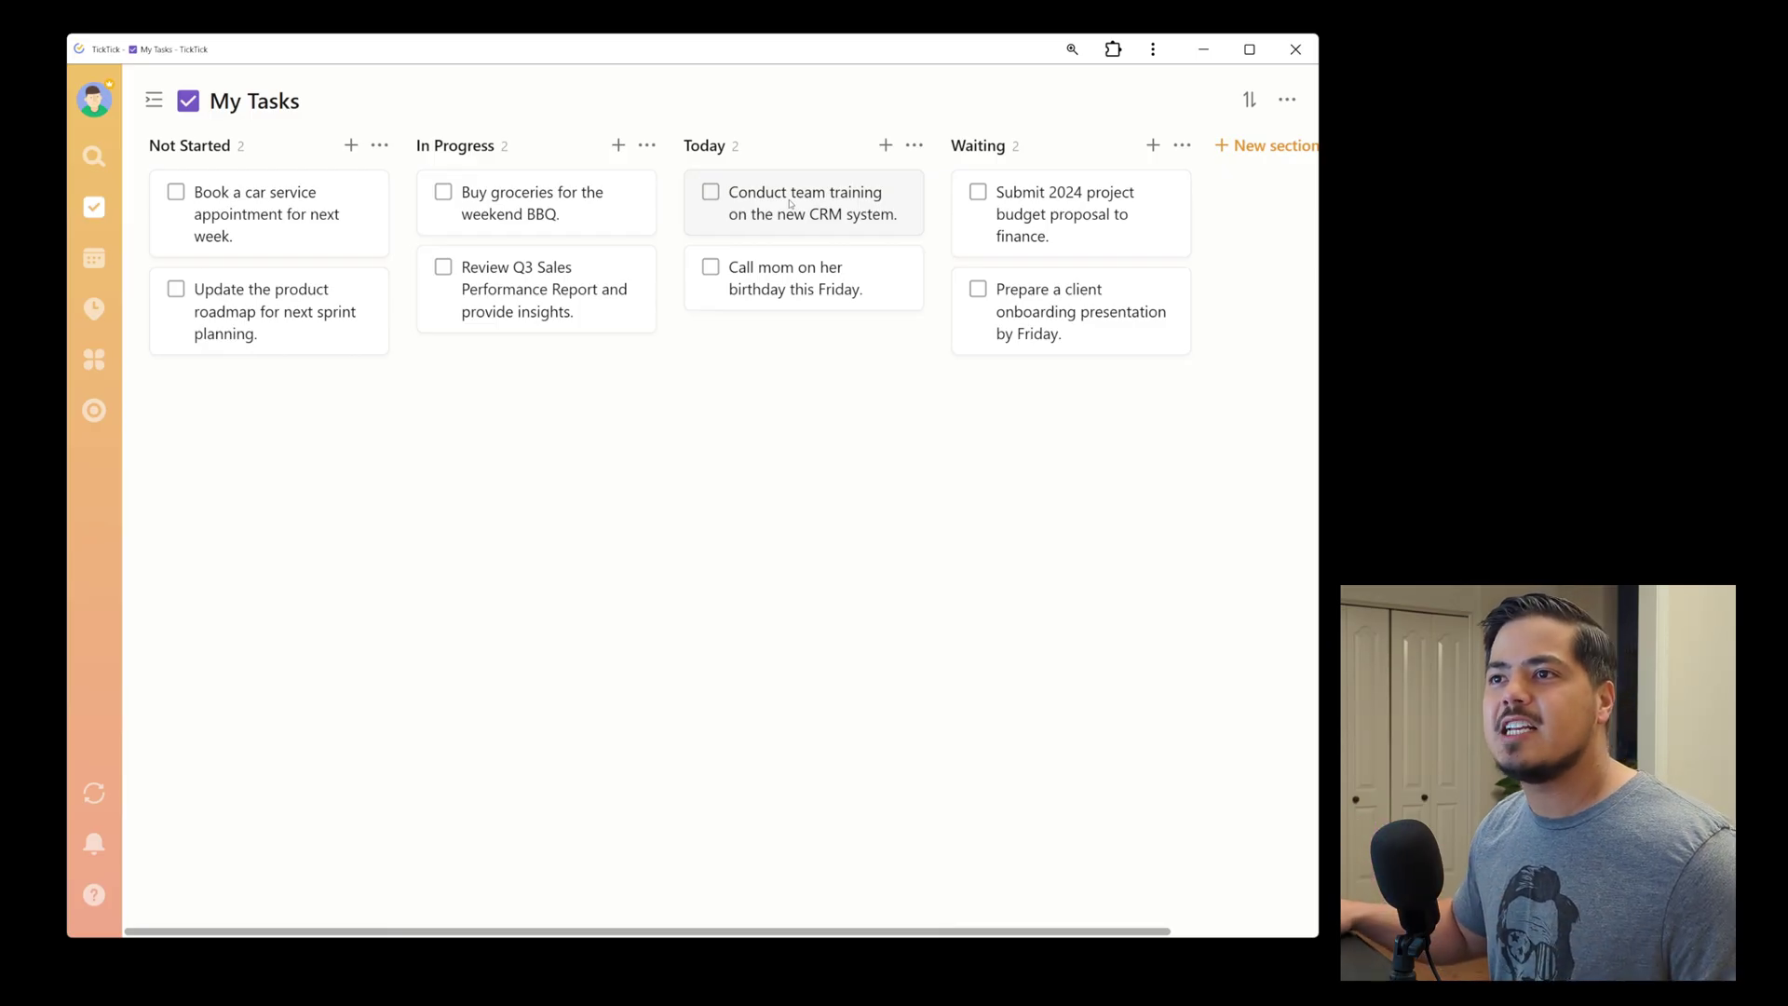
left_click_drag(790, 203, 1011, 414)
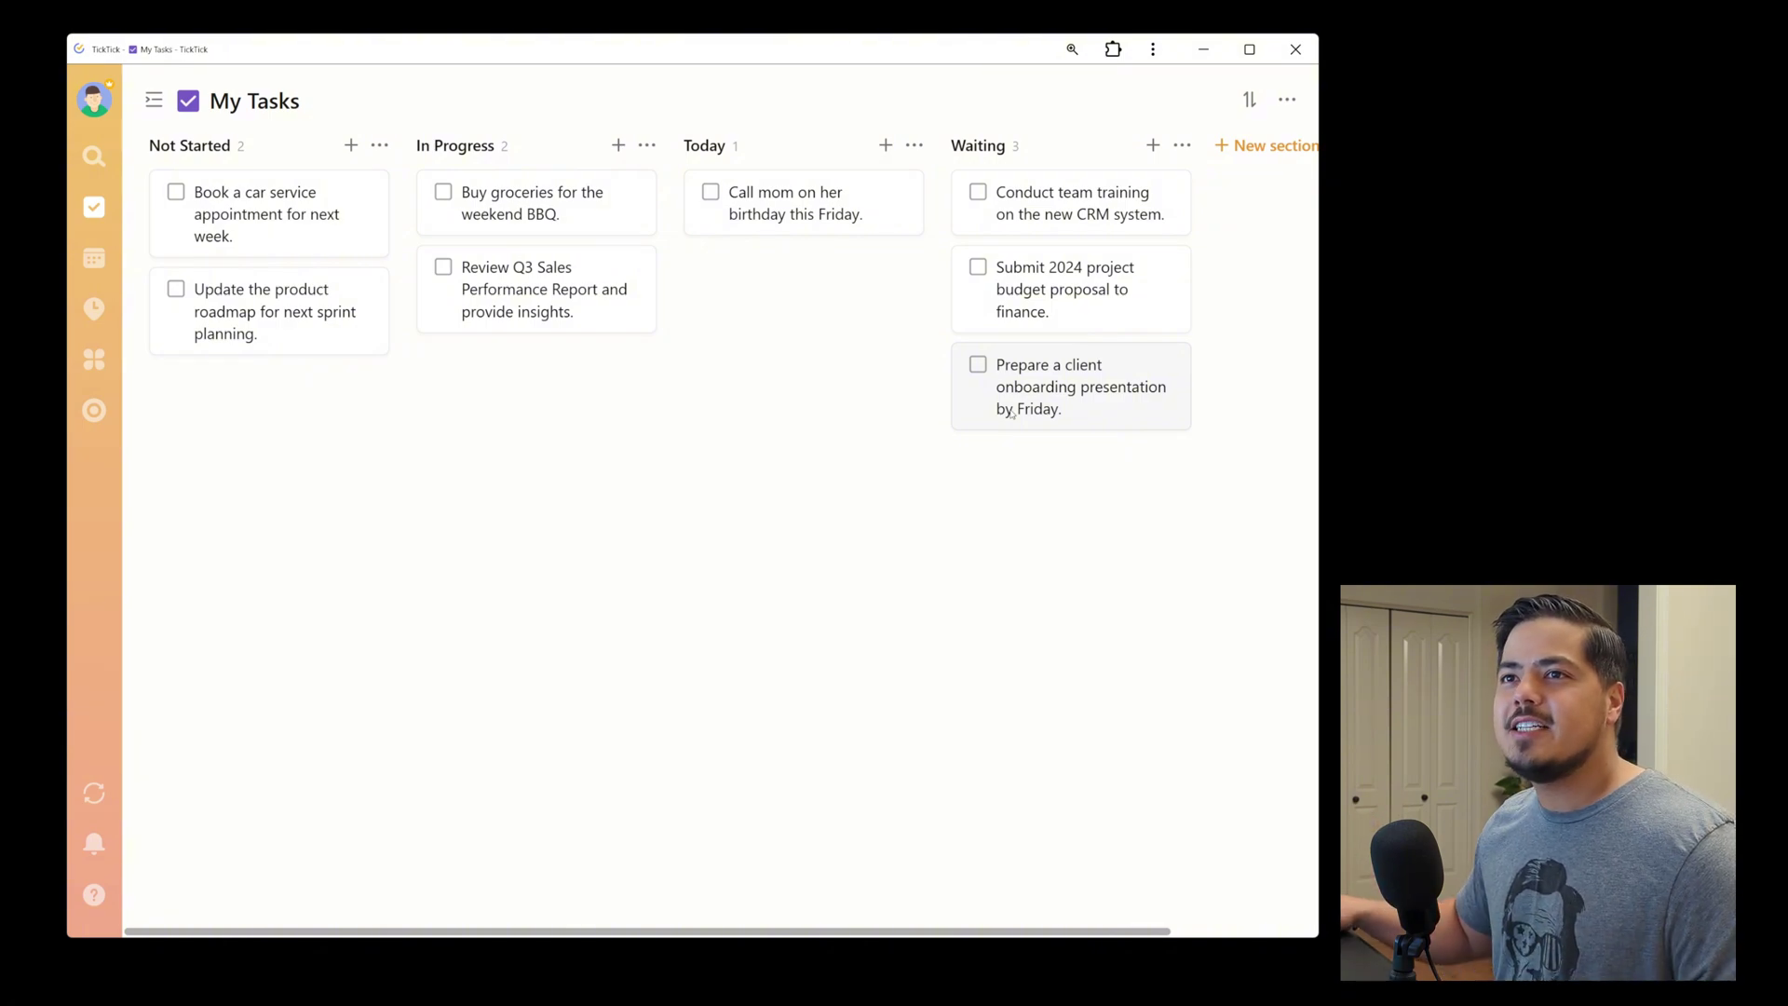
- Reopen the sidebar, view the Today list, then go back to the My Tasks board
left_click(154, 102)
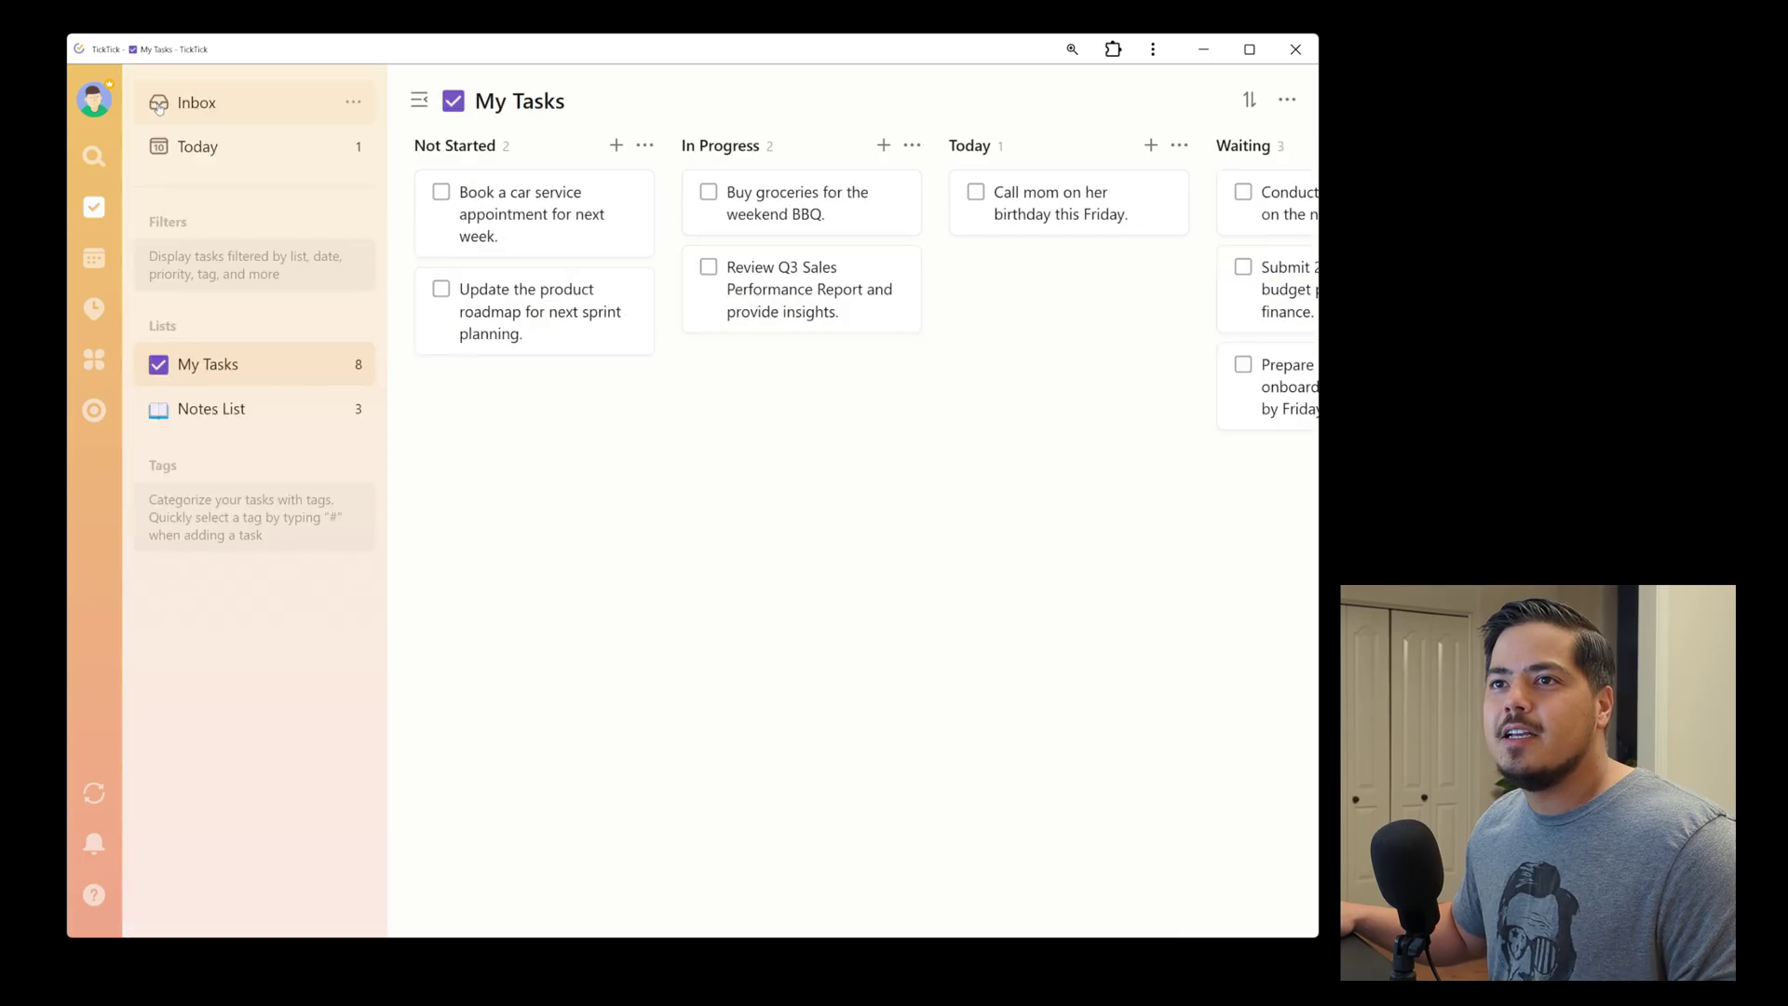
left_click(217, 155)
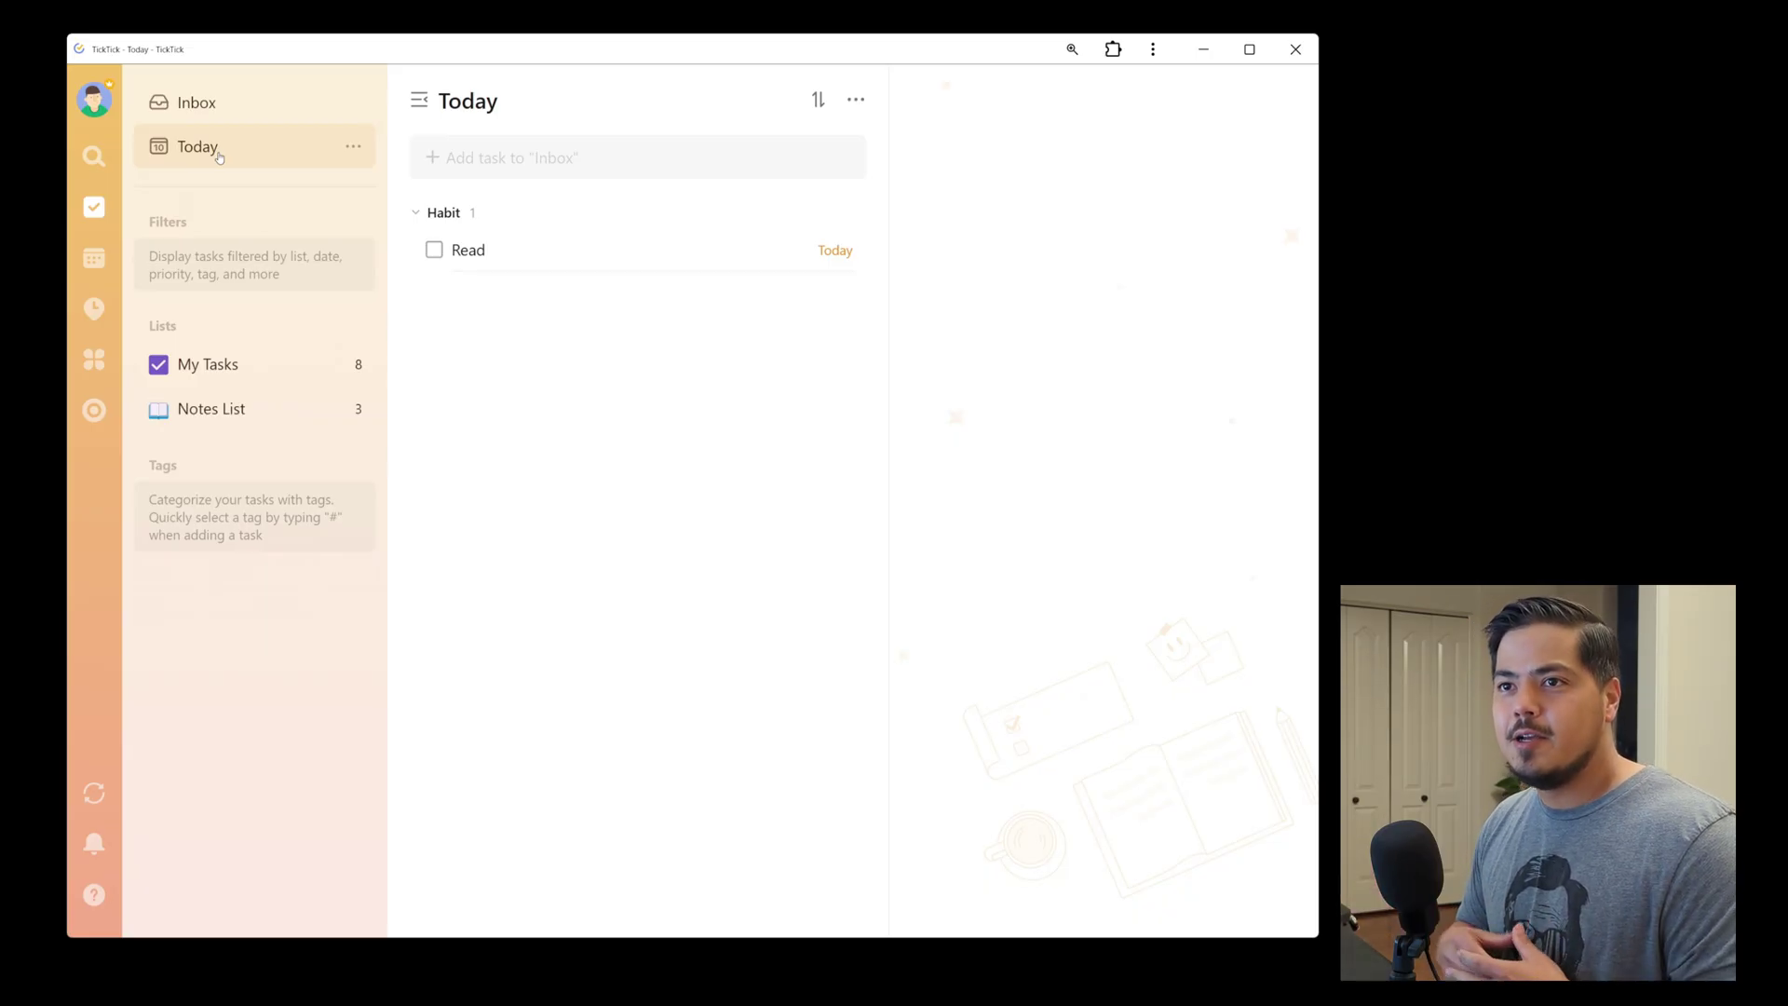
left_click(248, 365)
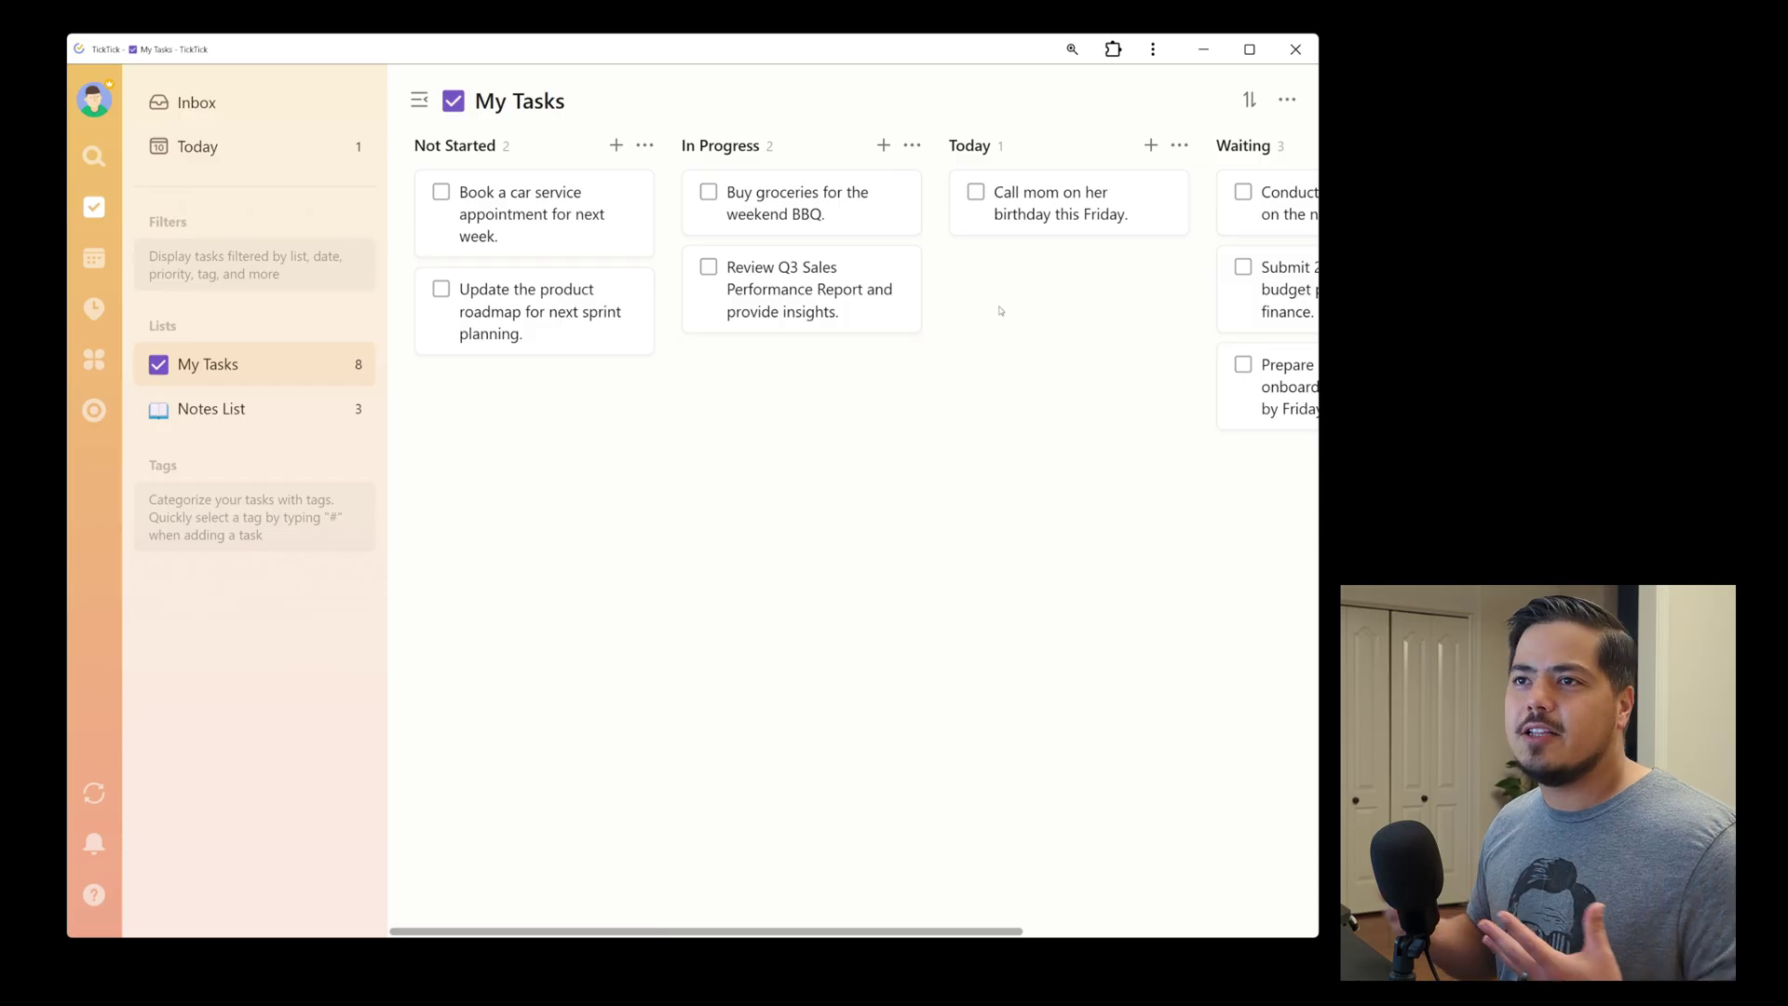
- Create a filter named 'My Today View' limited to My Tasks and preview its tasks
left_click(356, 222)
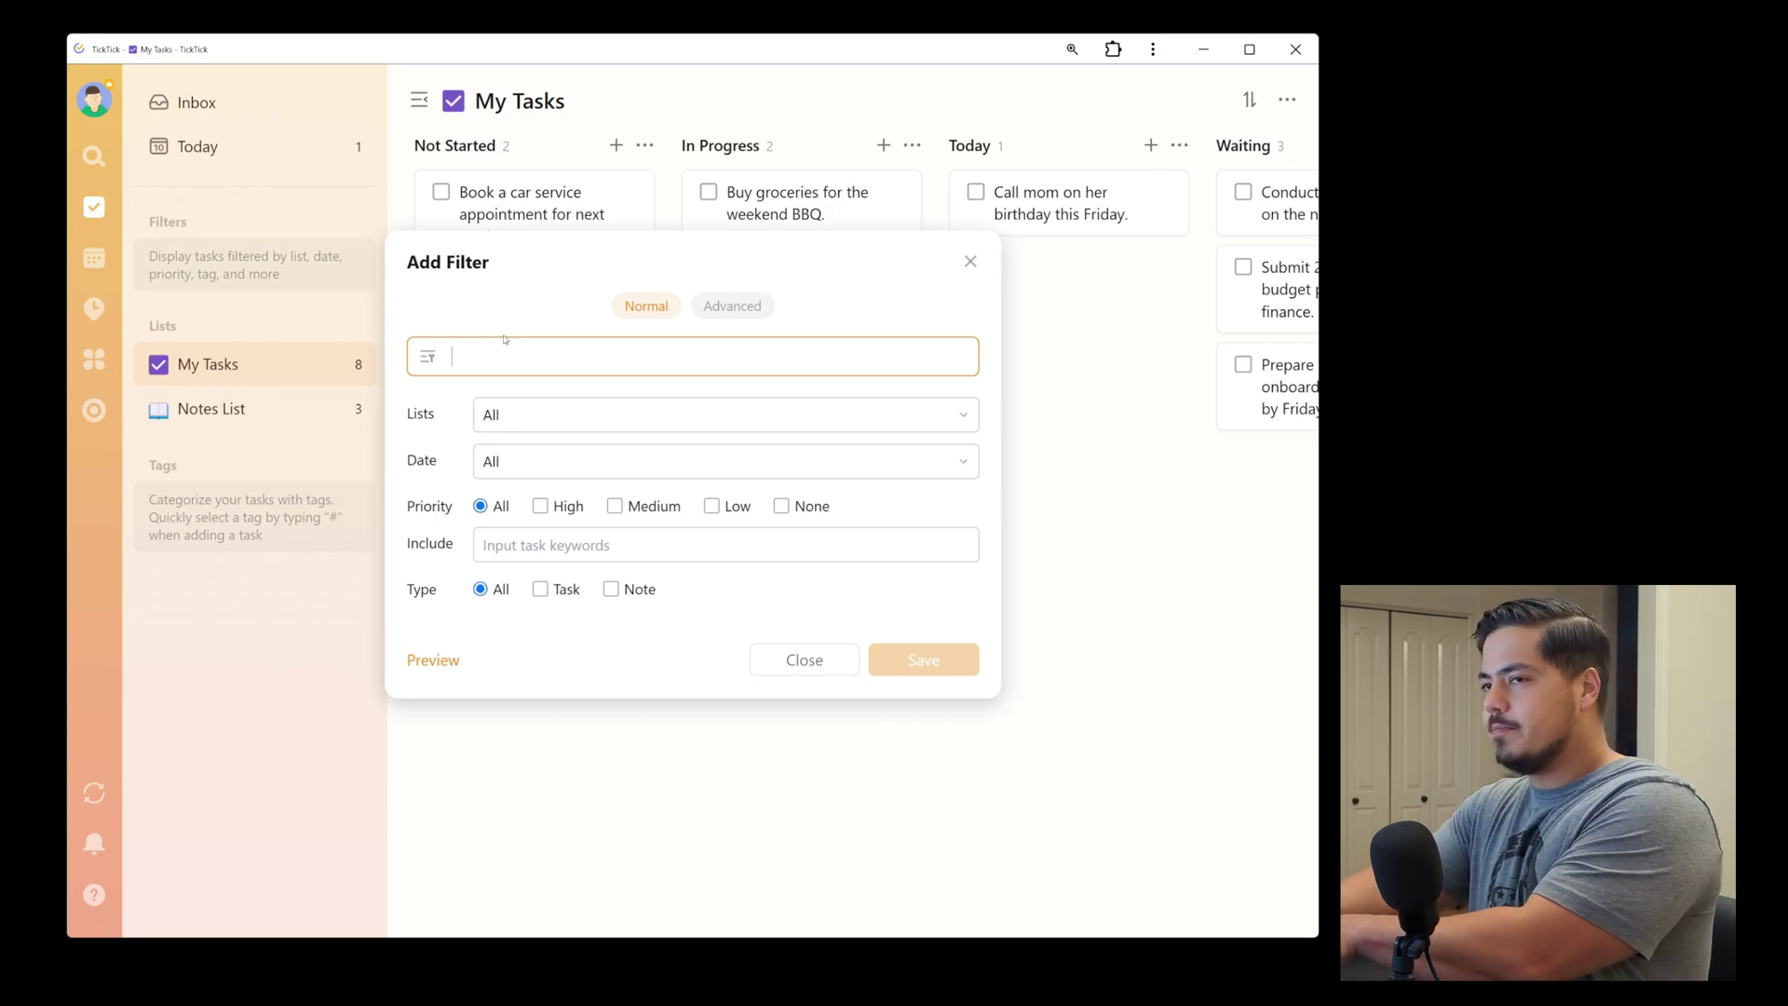
type("My Today View")
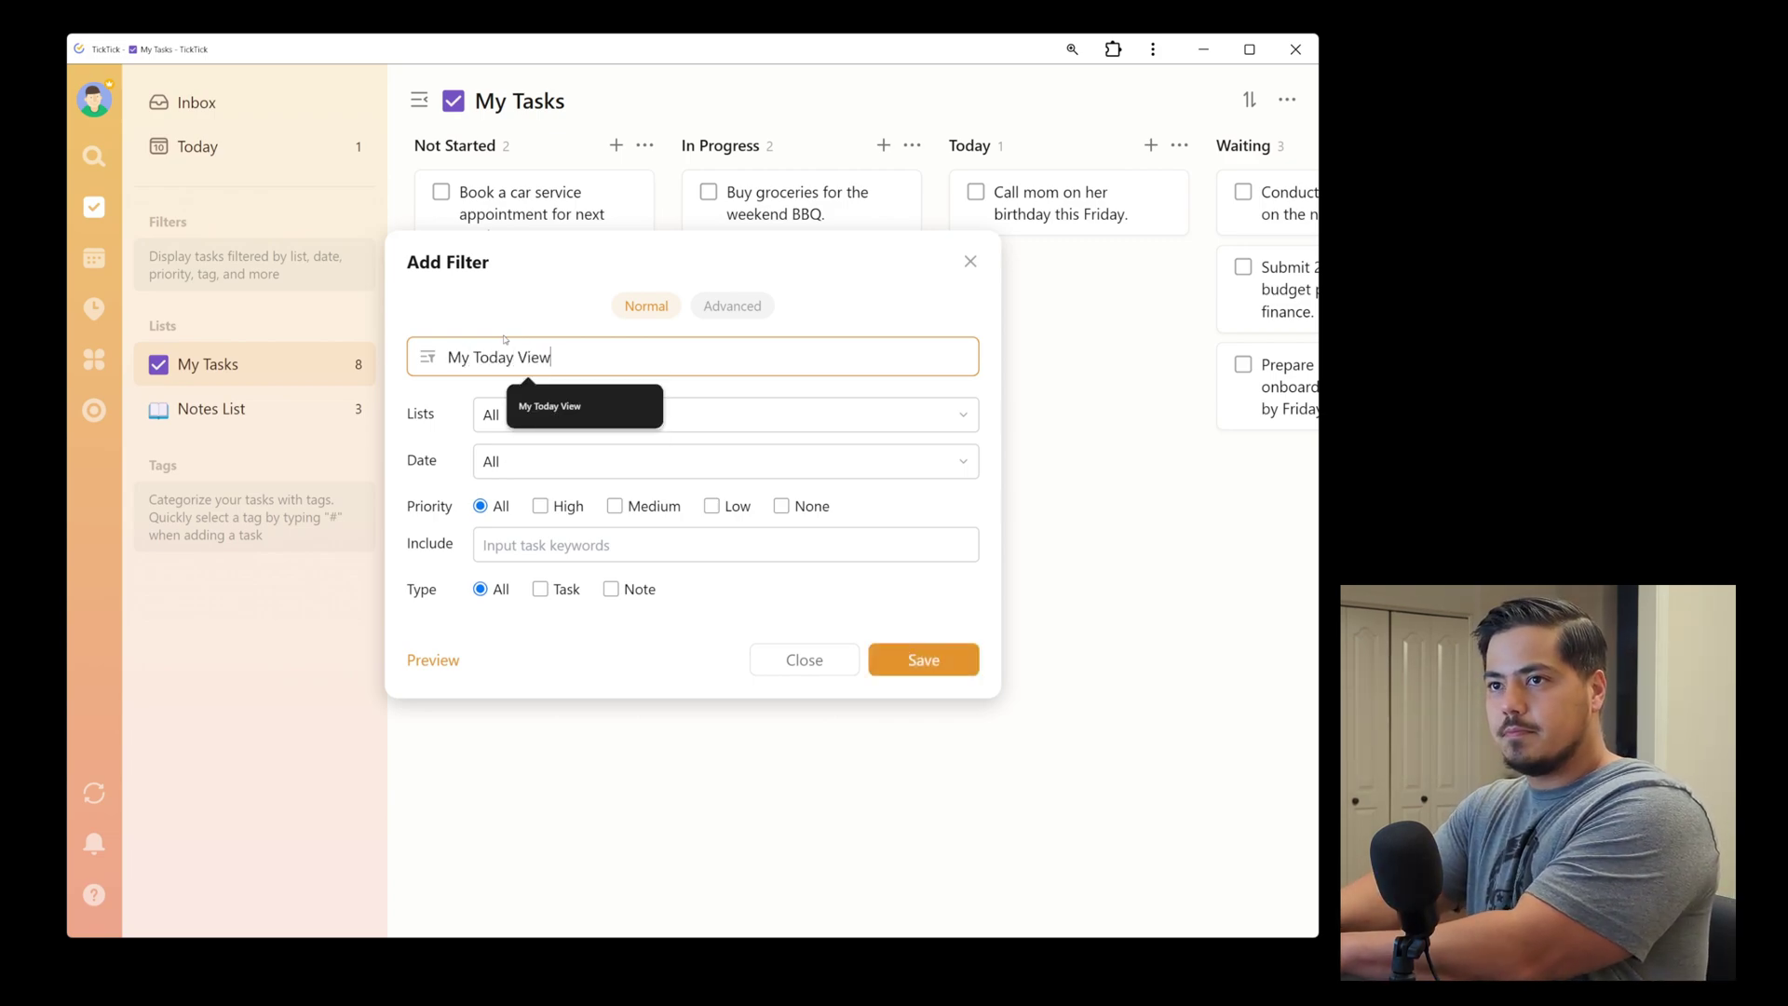
left_click(660, 415)
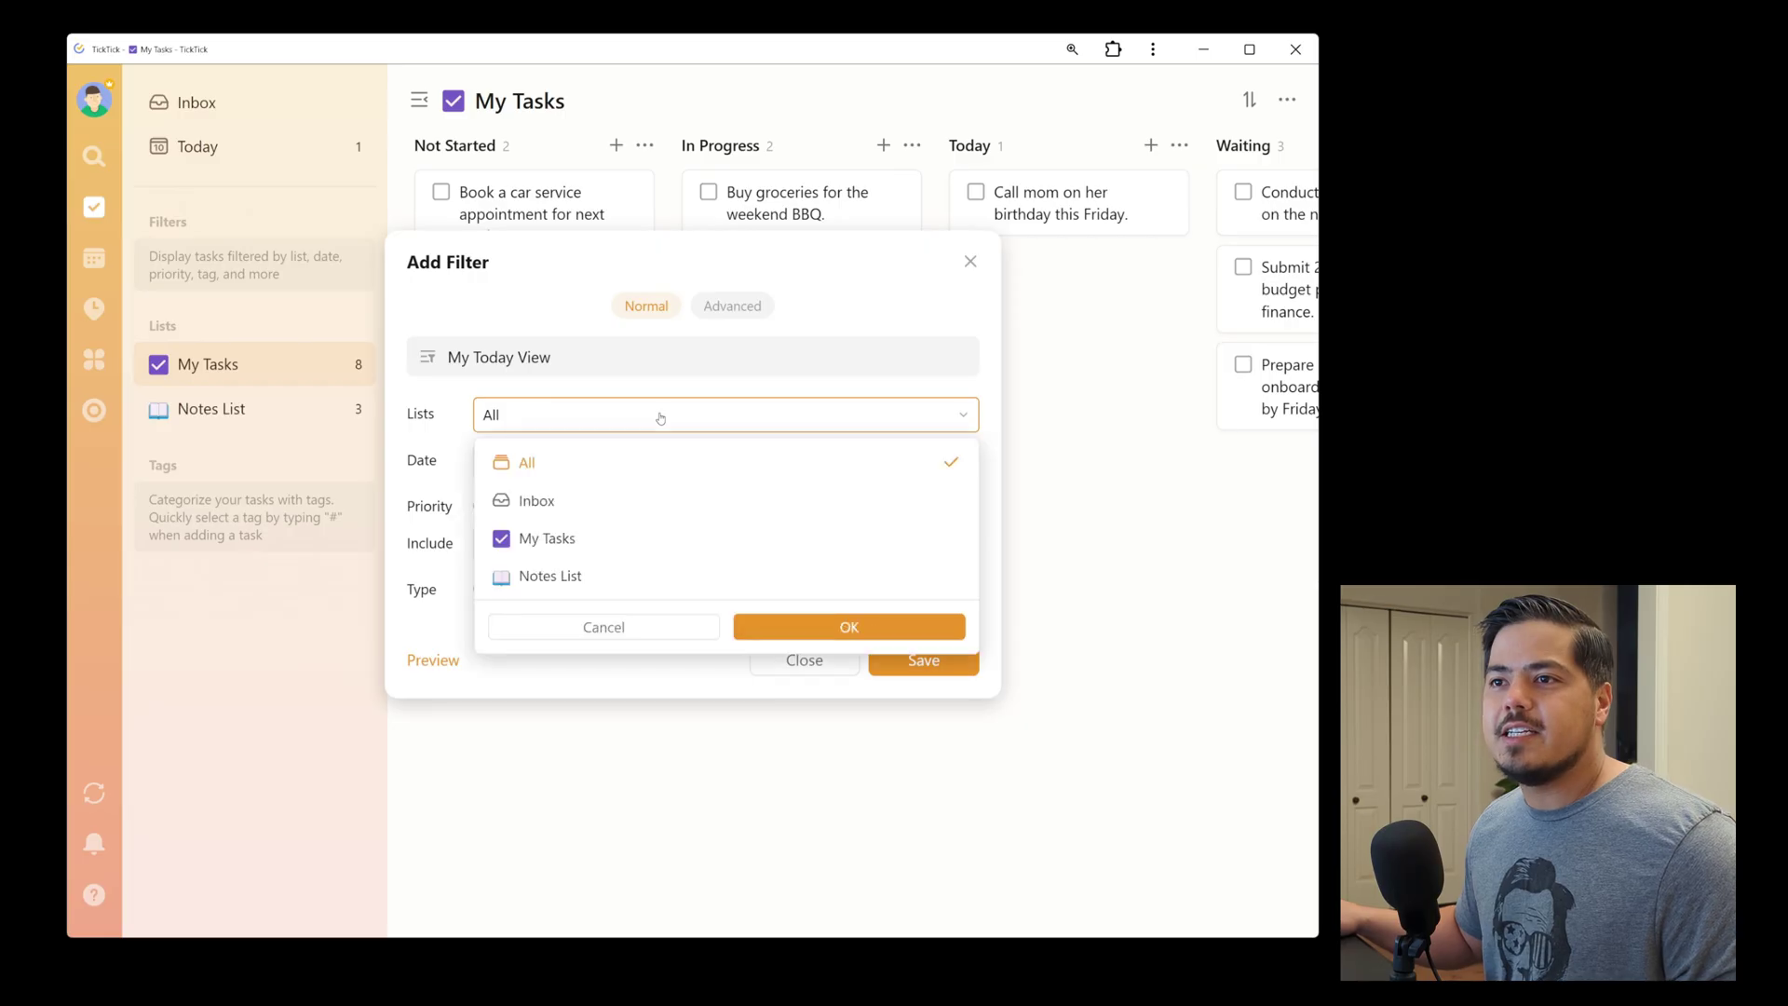
left_click(683, 537)
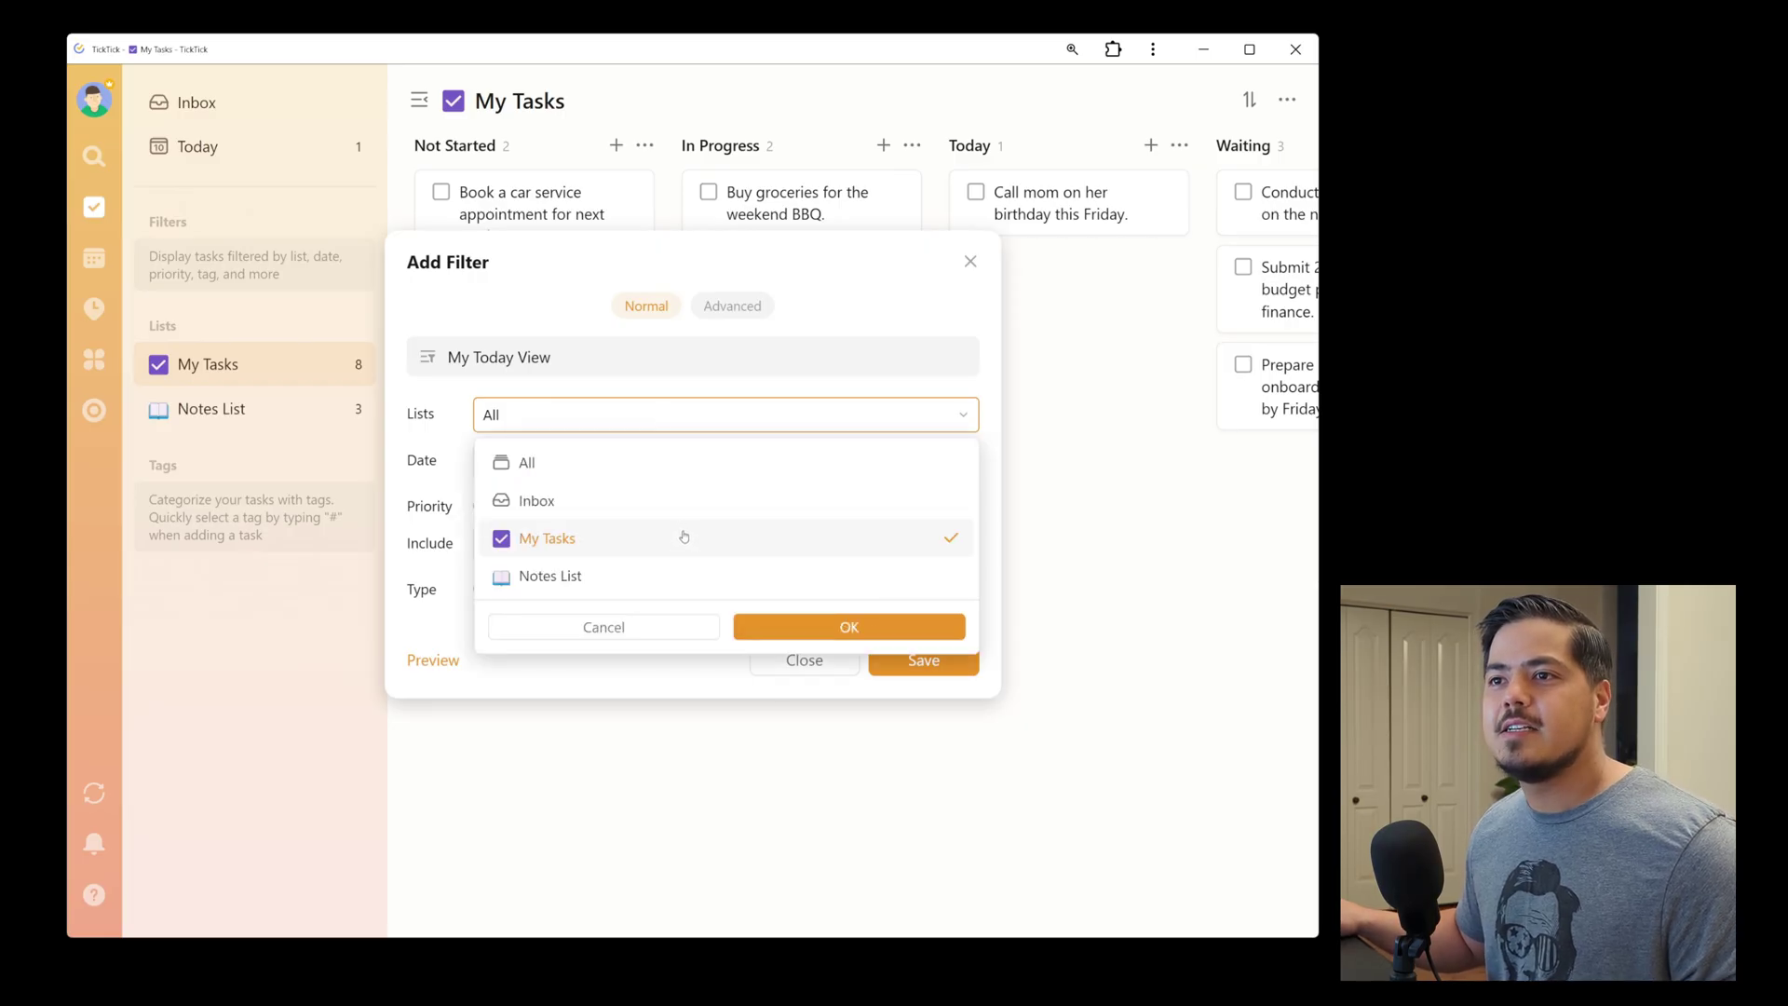
left_click(780, 620)
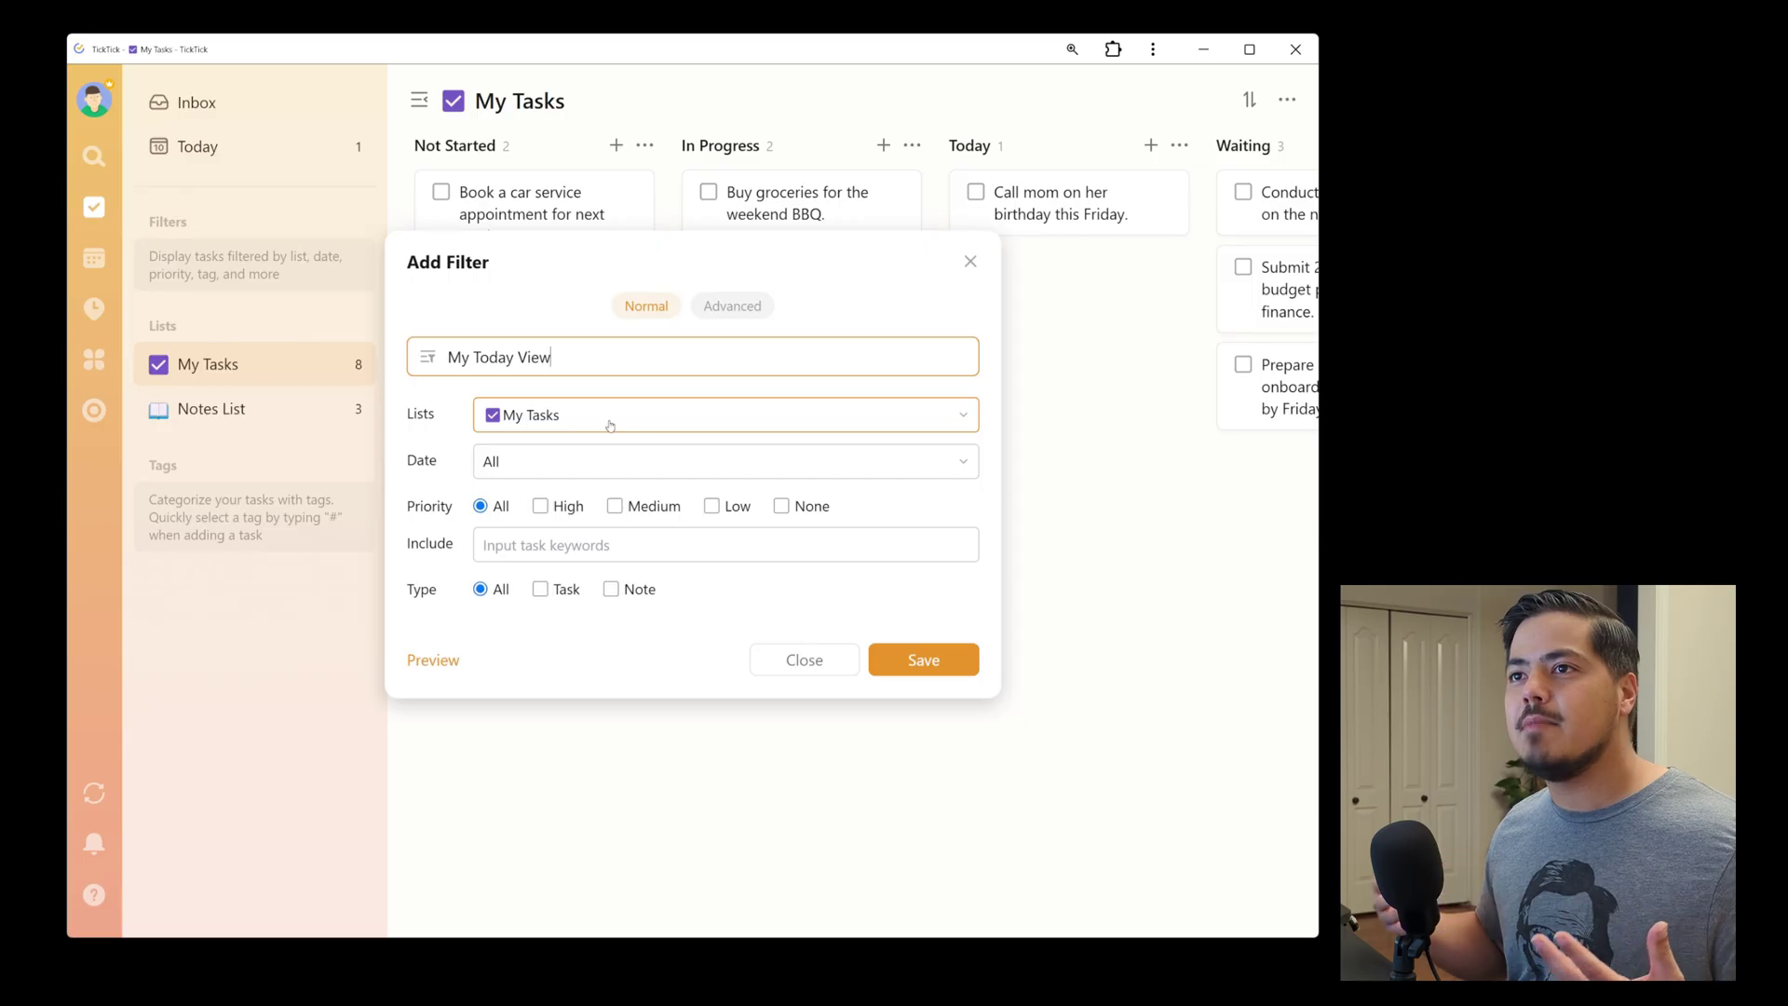
left_click(435, 662)
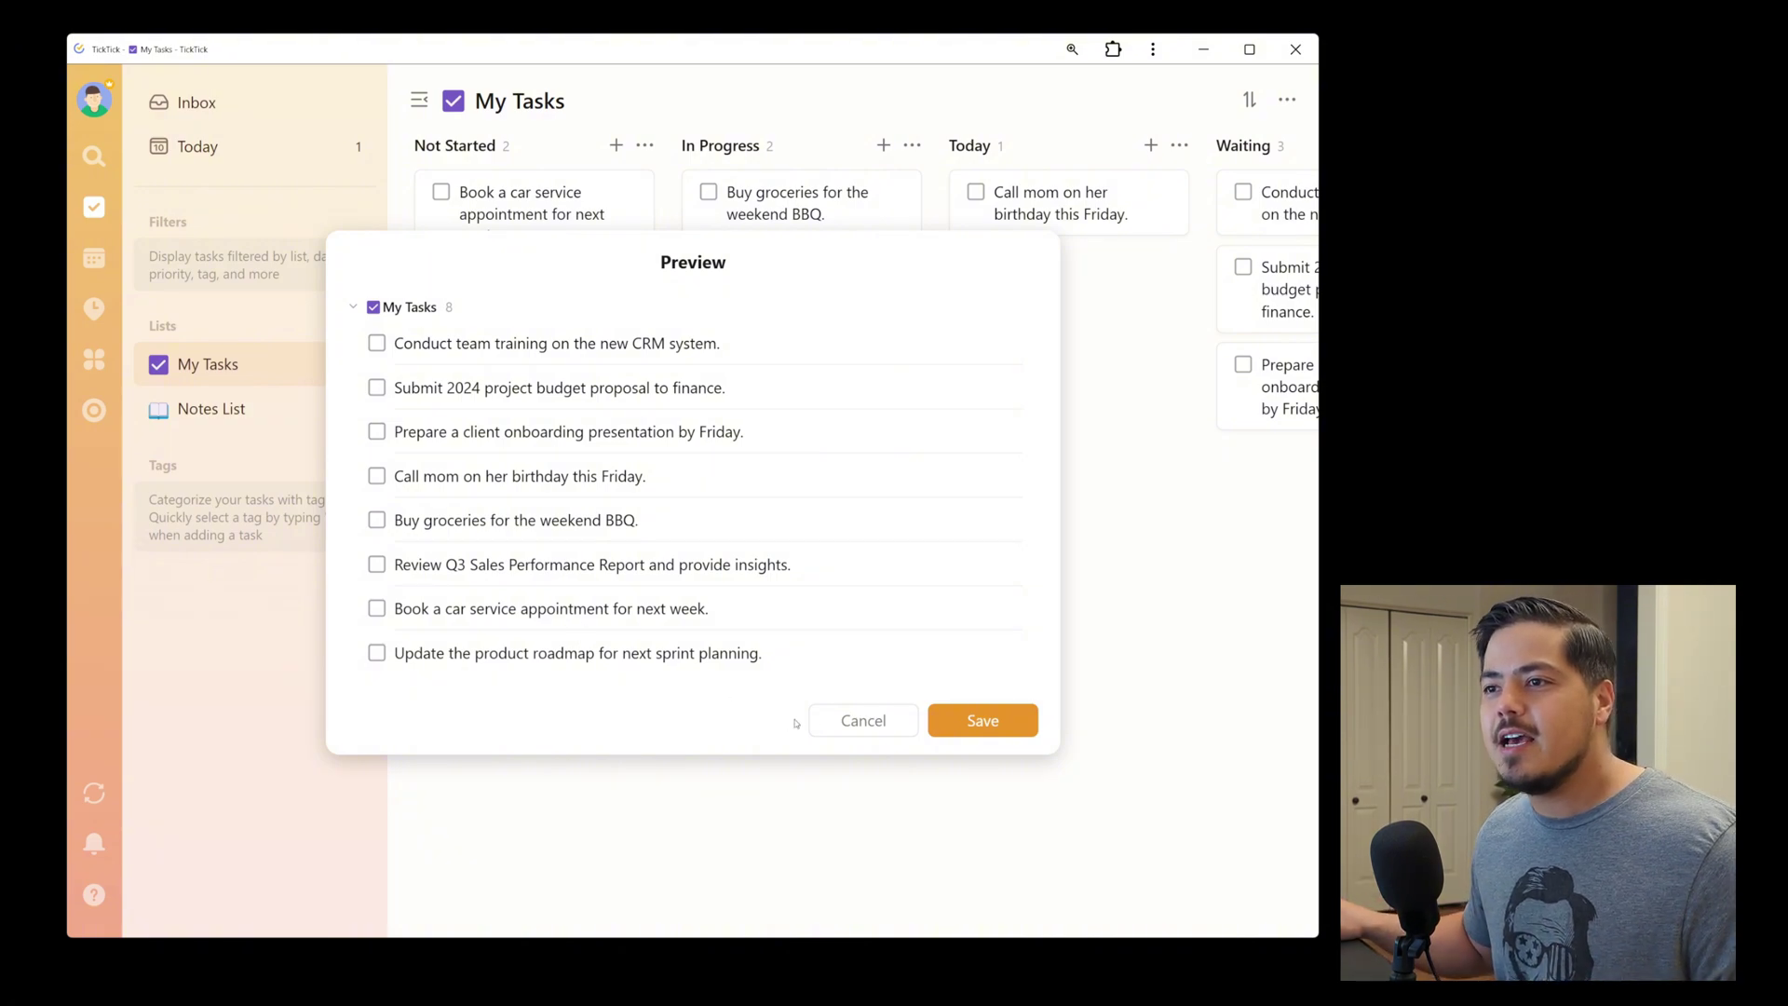
left_click(834, 720)
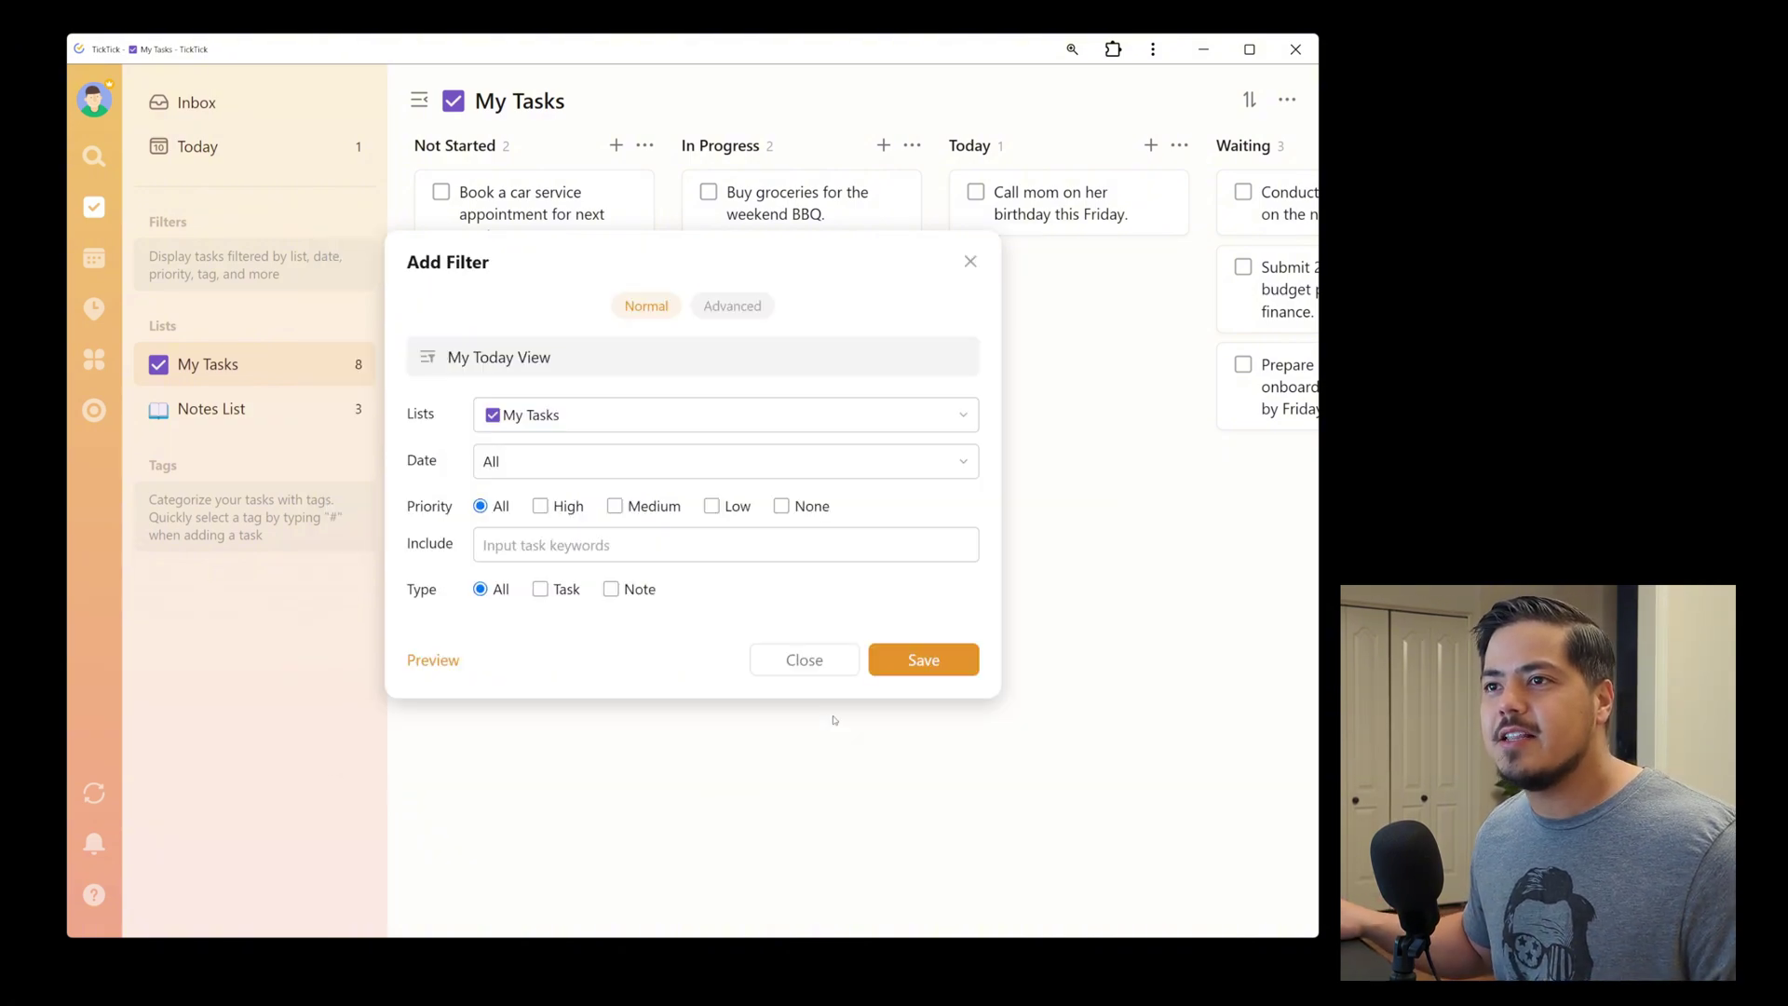
- Look over the Advanced filter conditions, close Add Filter unsaved, and collapse the sidebar
left_click(733, 306)
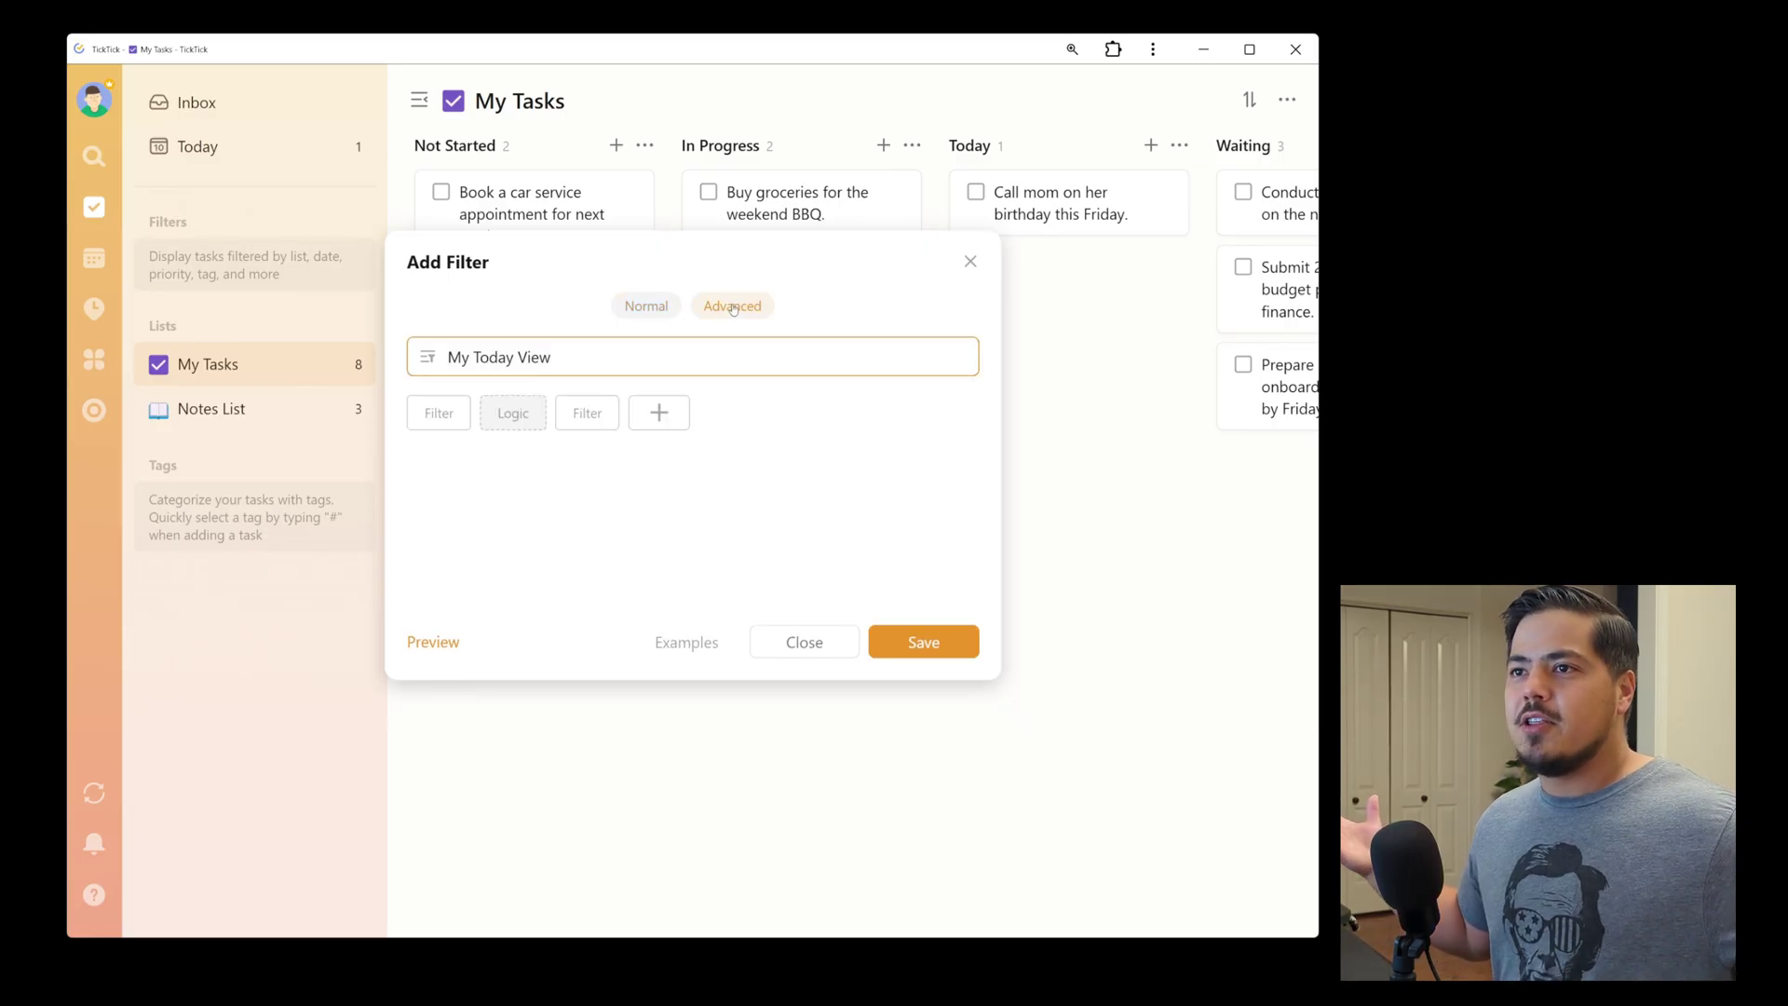
left_click(439, 421)
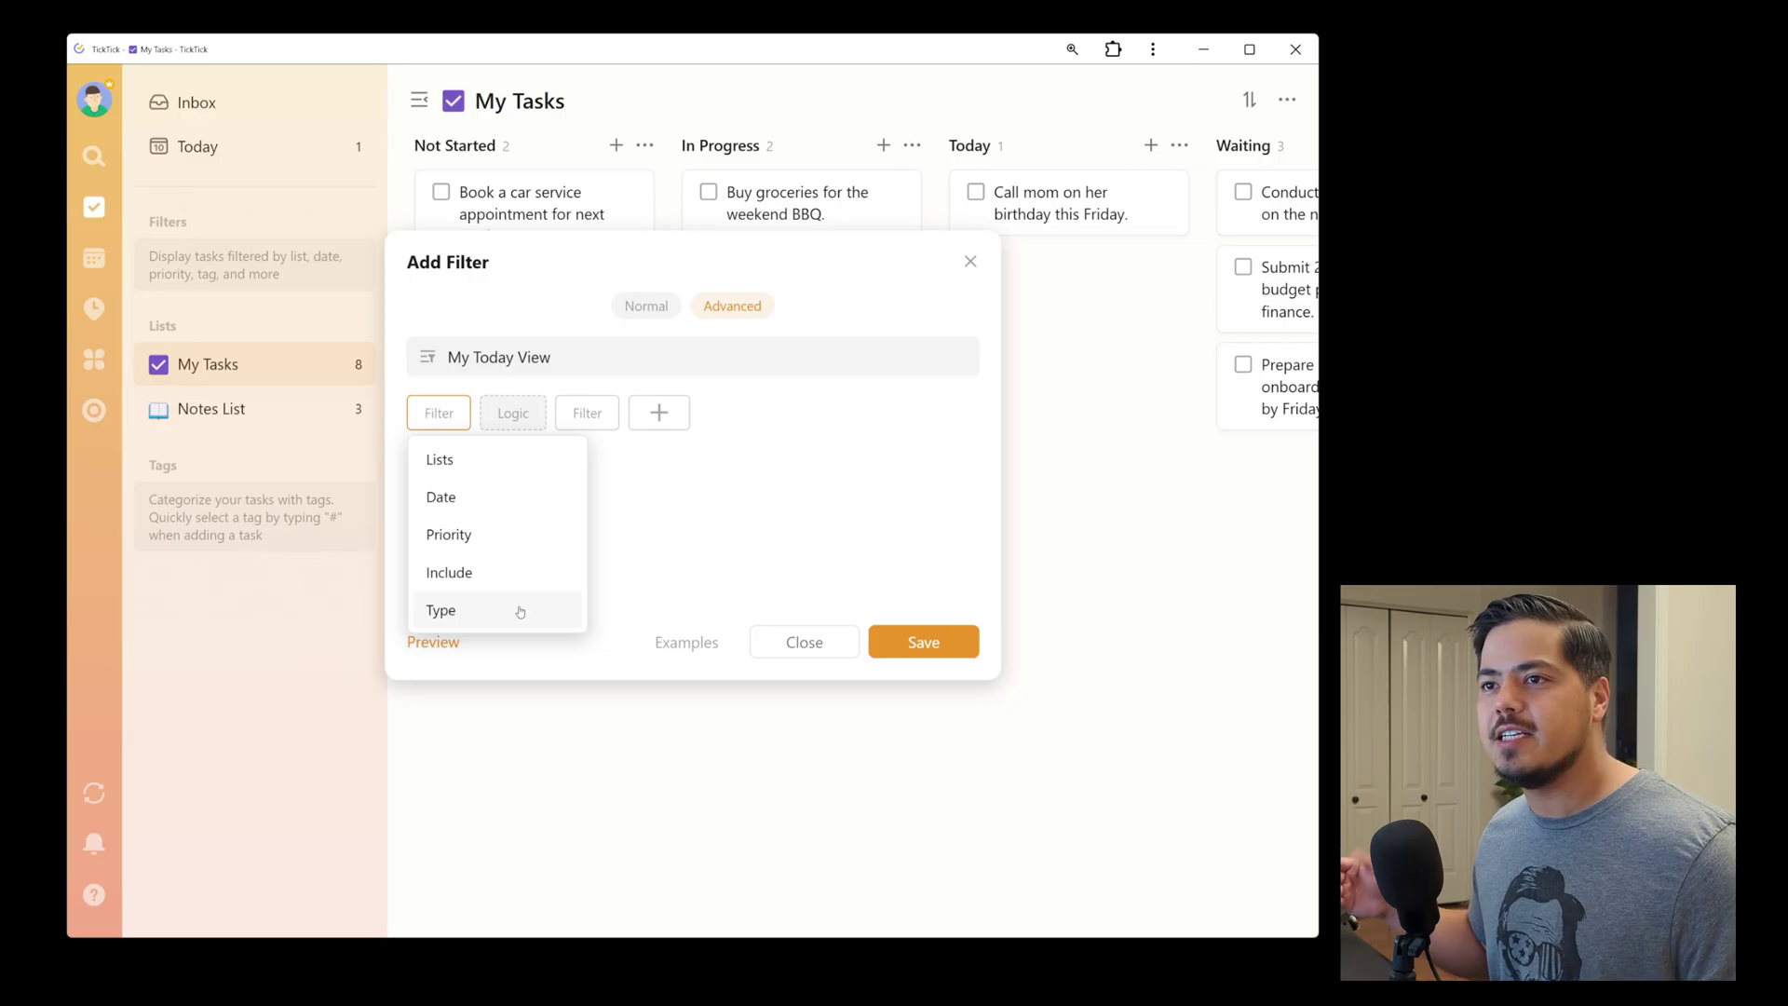
left_click(622, 571)
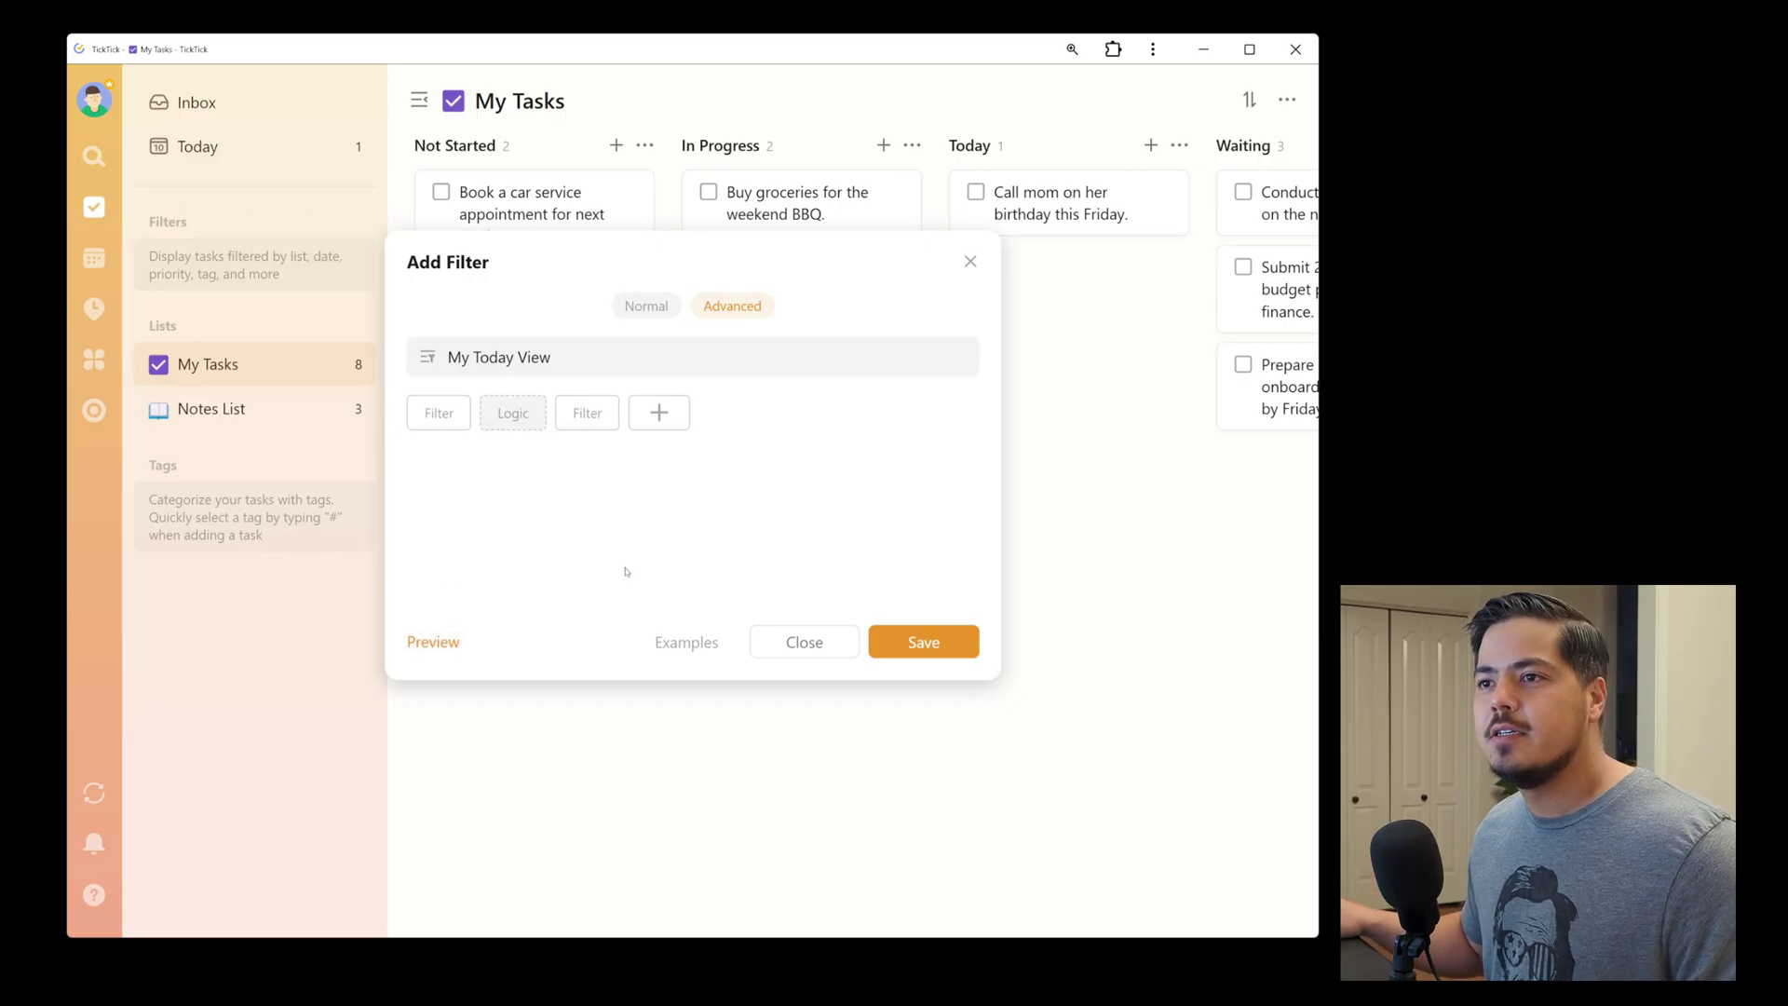
left_click(757, 642)
left_click(419, 99)
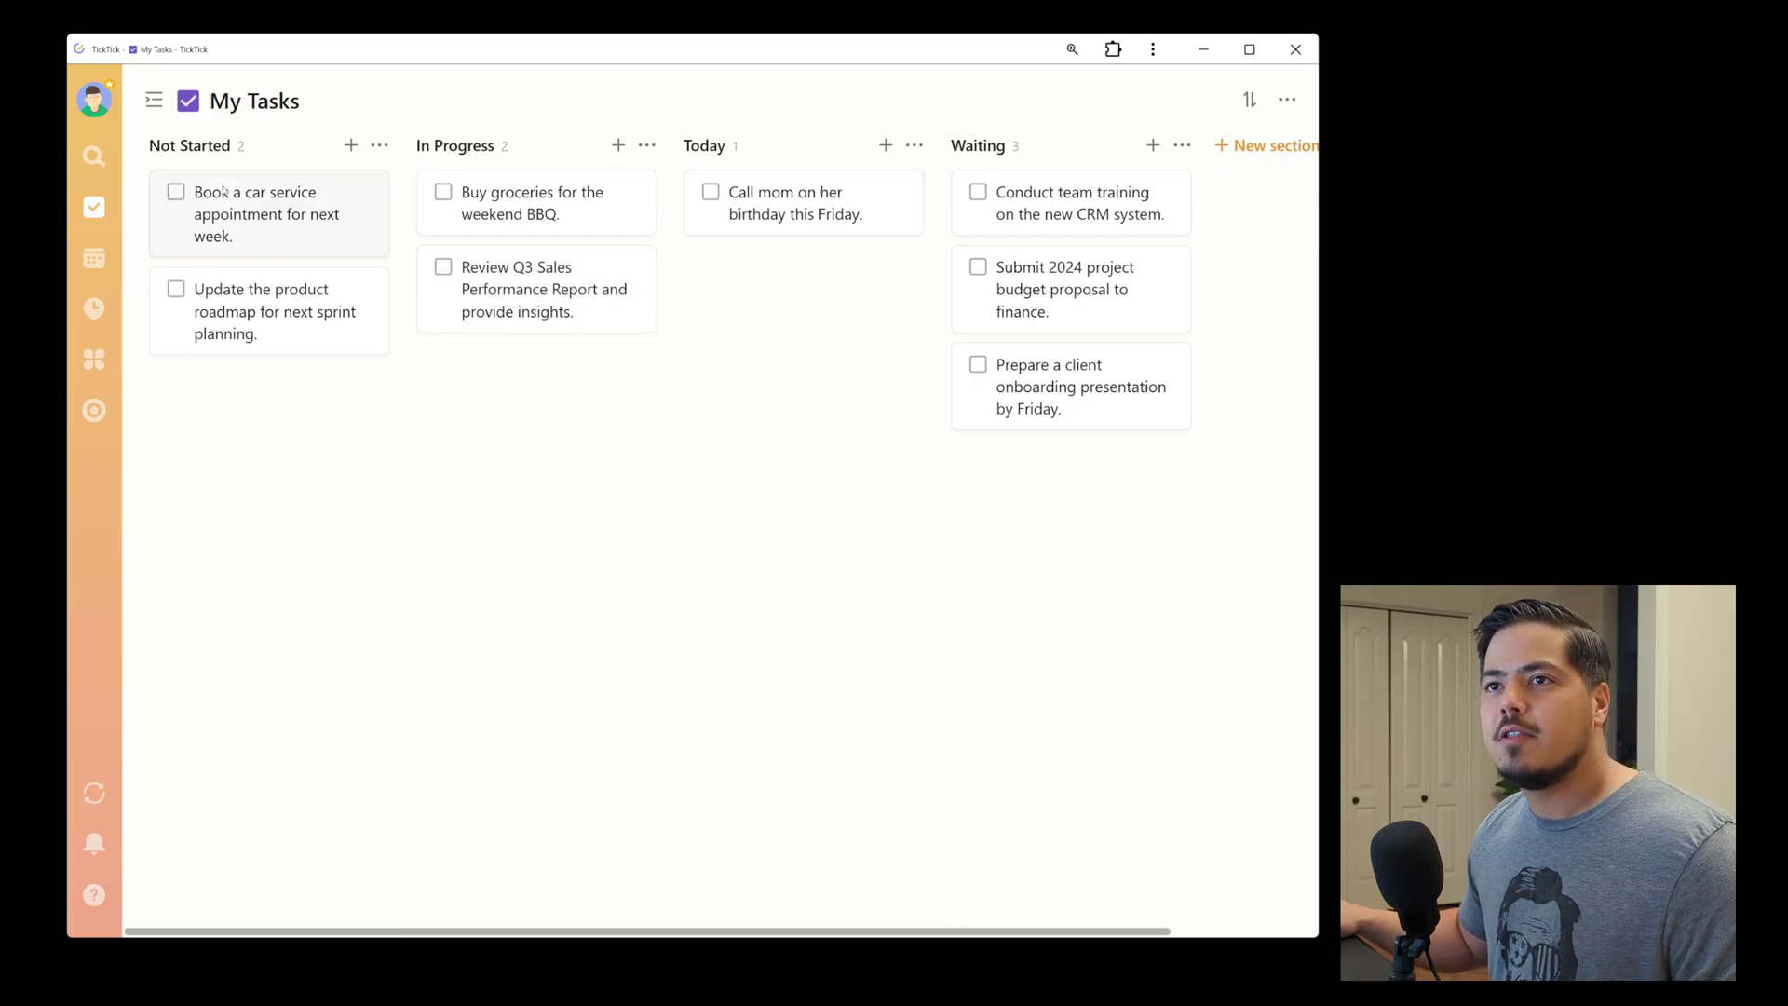
- Expand the left list panel next to the My Tasks board
left_click(154, 102)
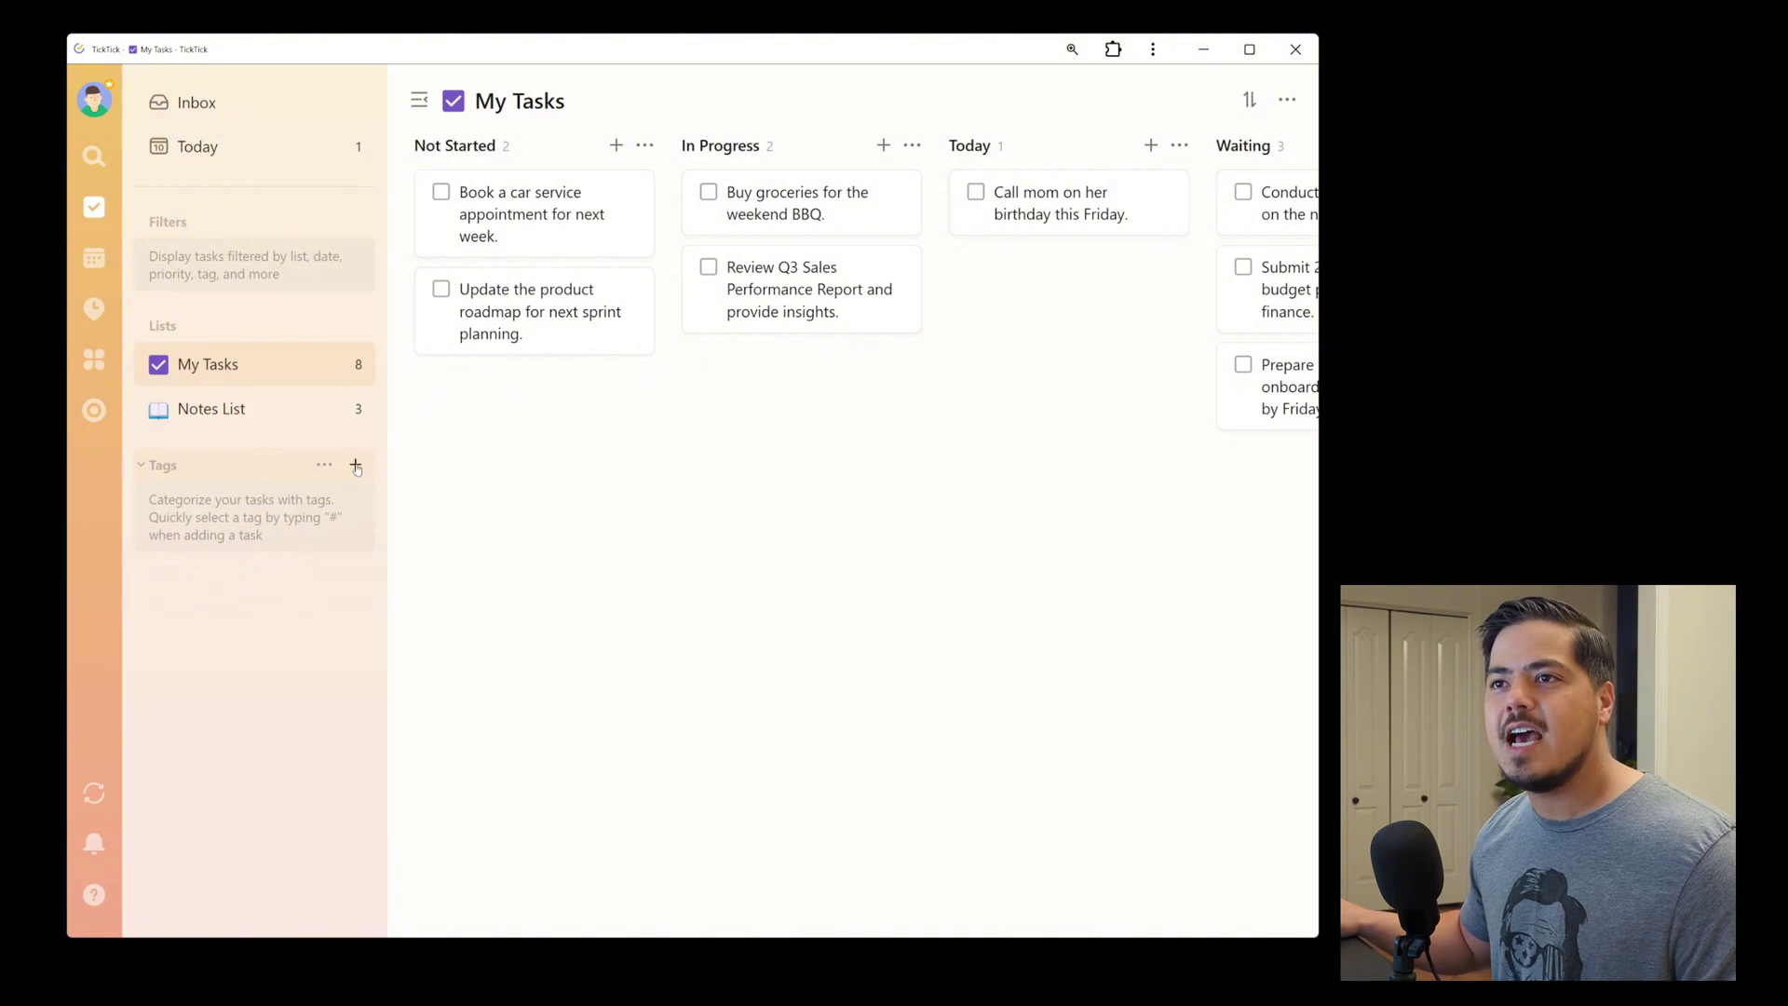
- Begin a new tag named 'in', then go back to the My Tasks board
left_click(356, 468)
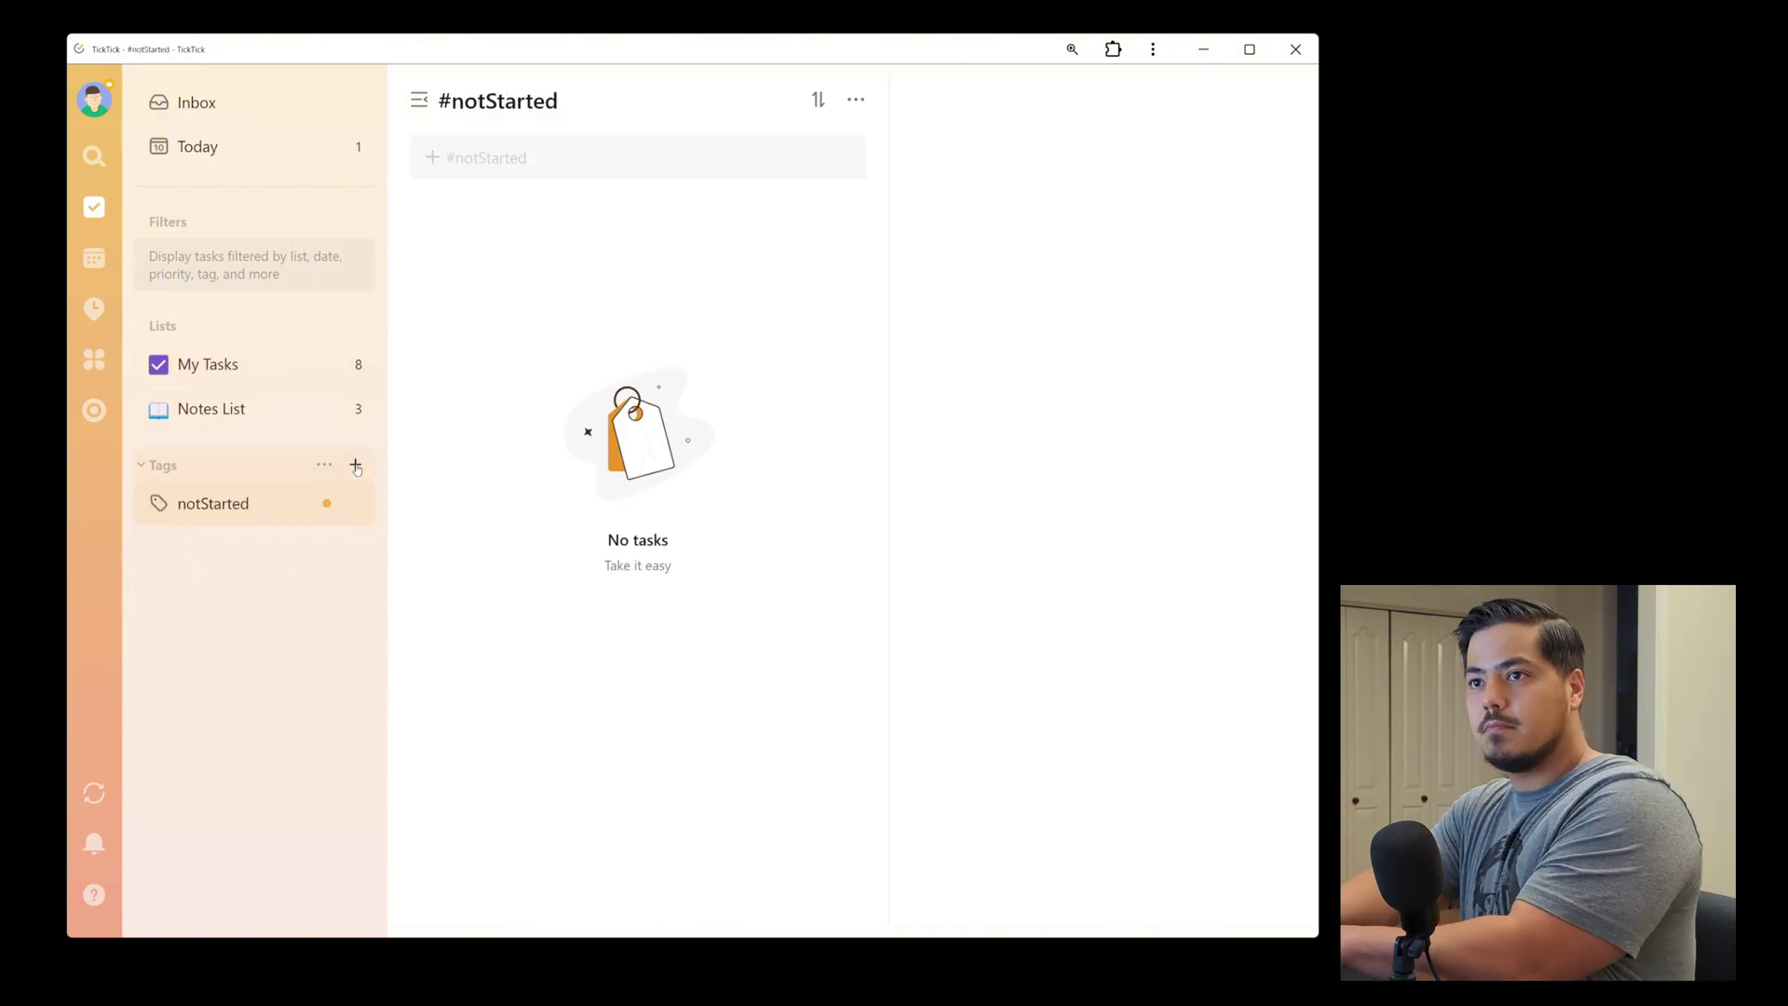
left_click(356, 468)
type("in")
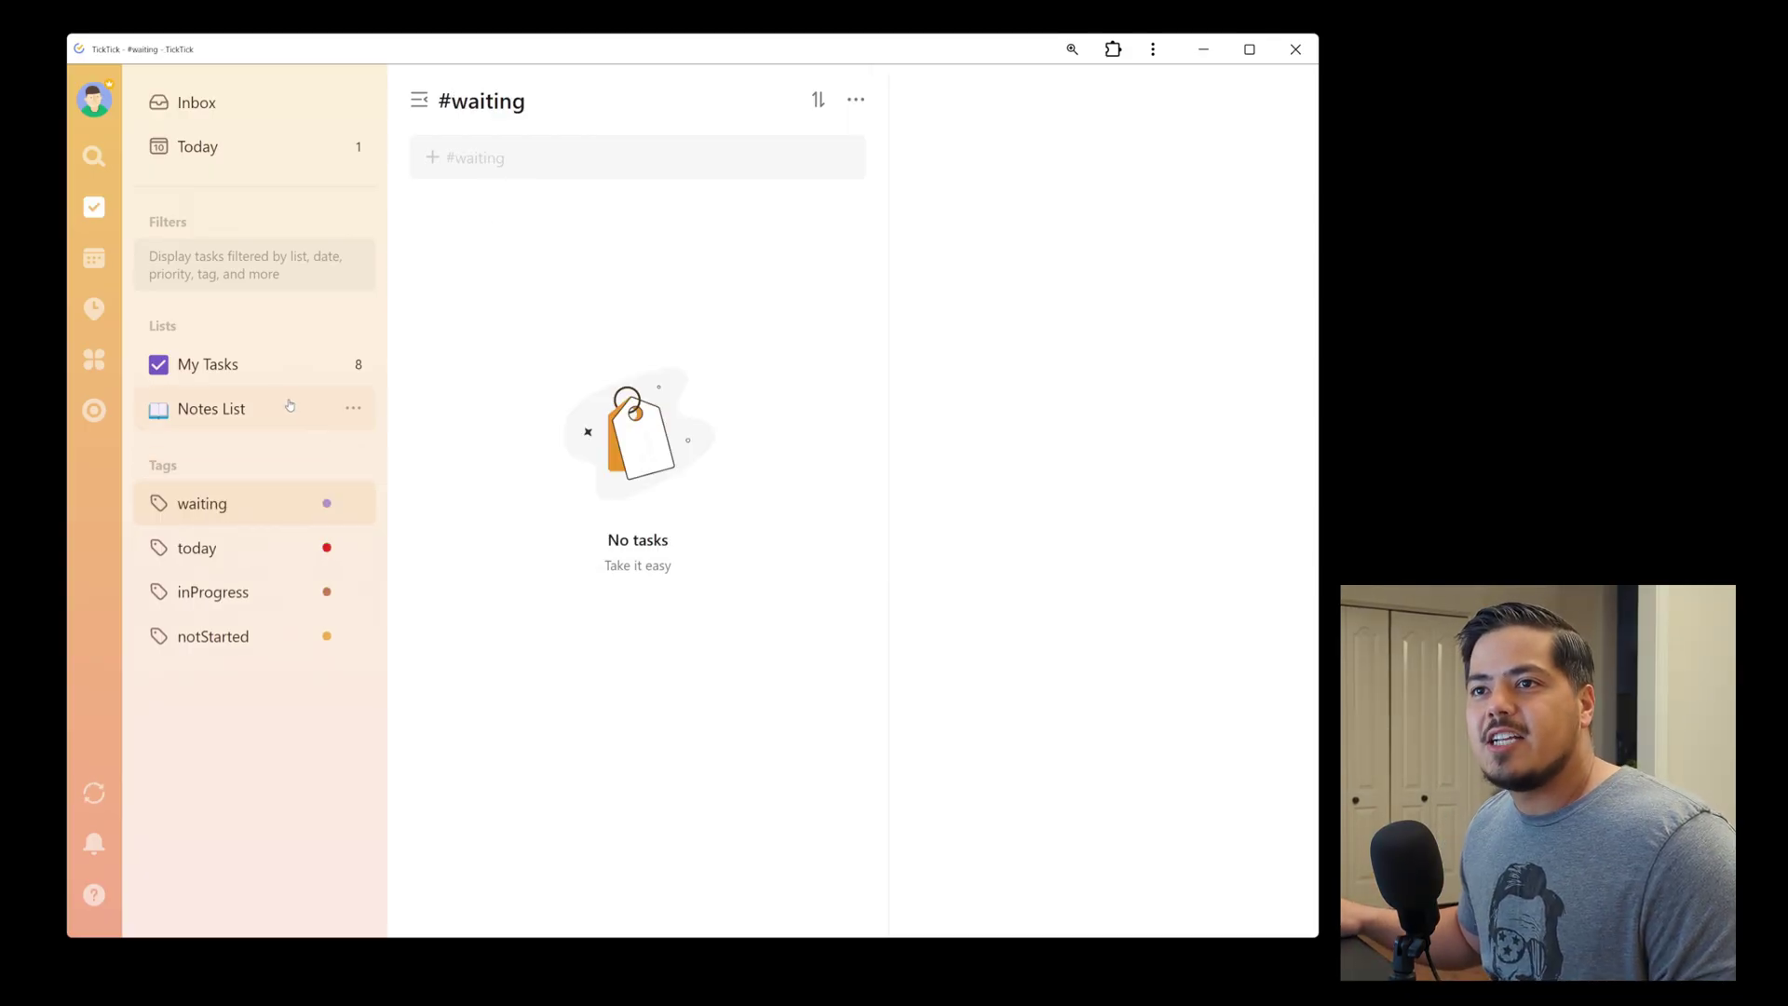
left_click(256, 375)
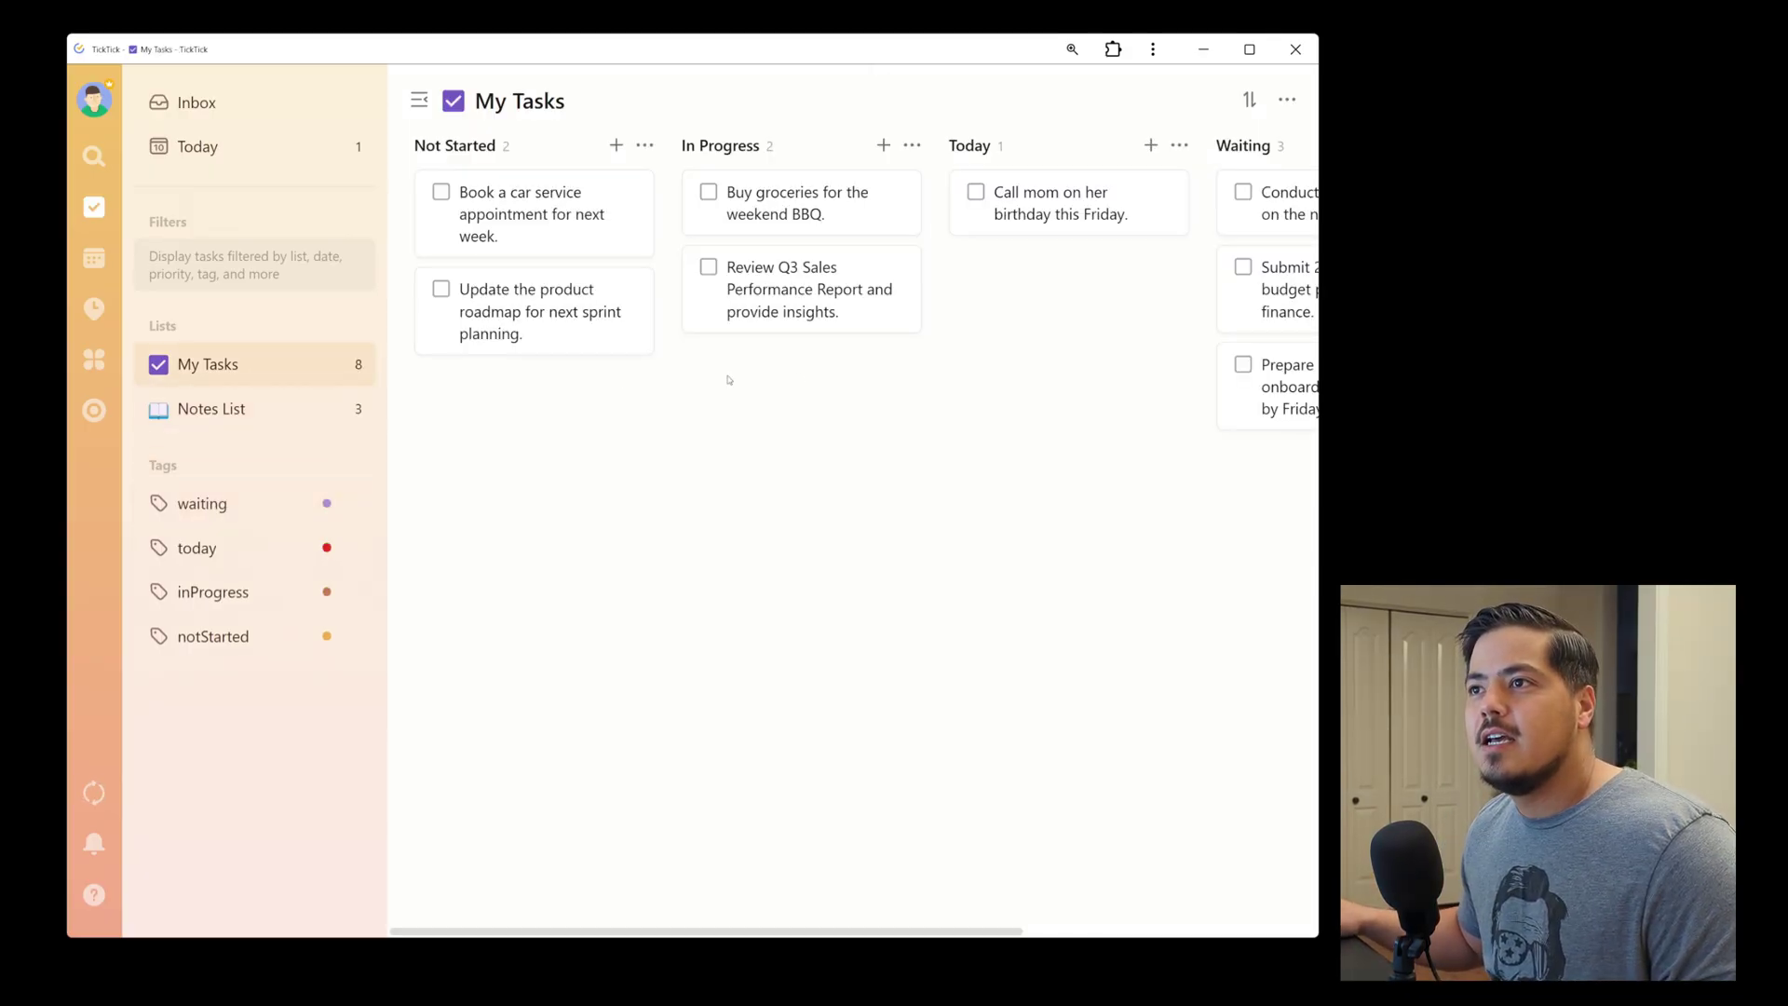
left_click(1250, 100)
- Group the board by Tag, then tag team training as waiting and budget proposal as inProgress
left_click(1220, 162)
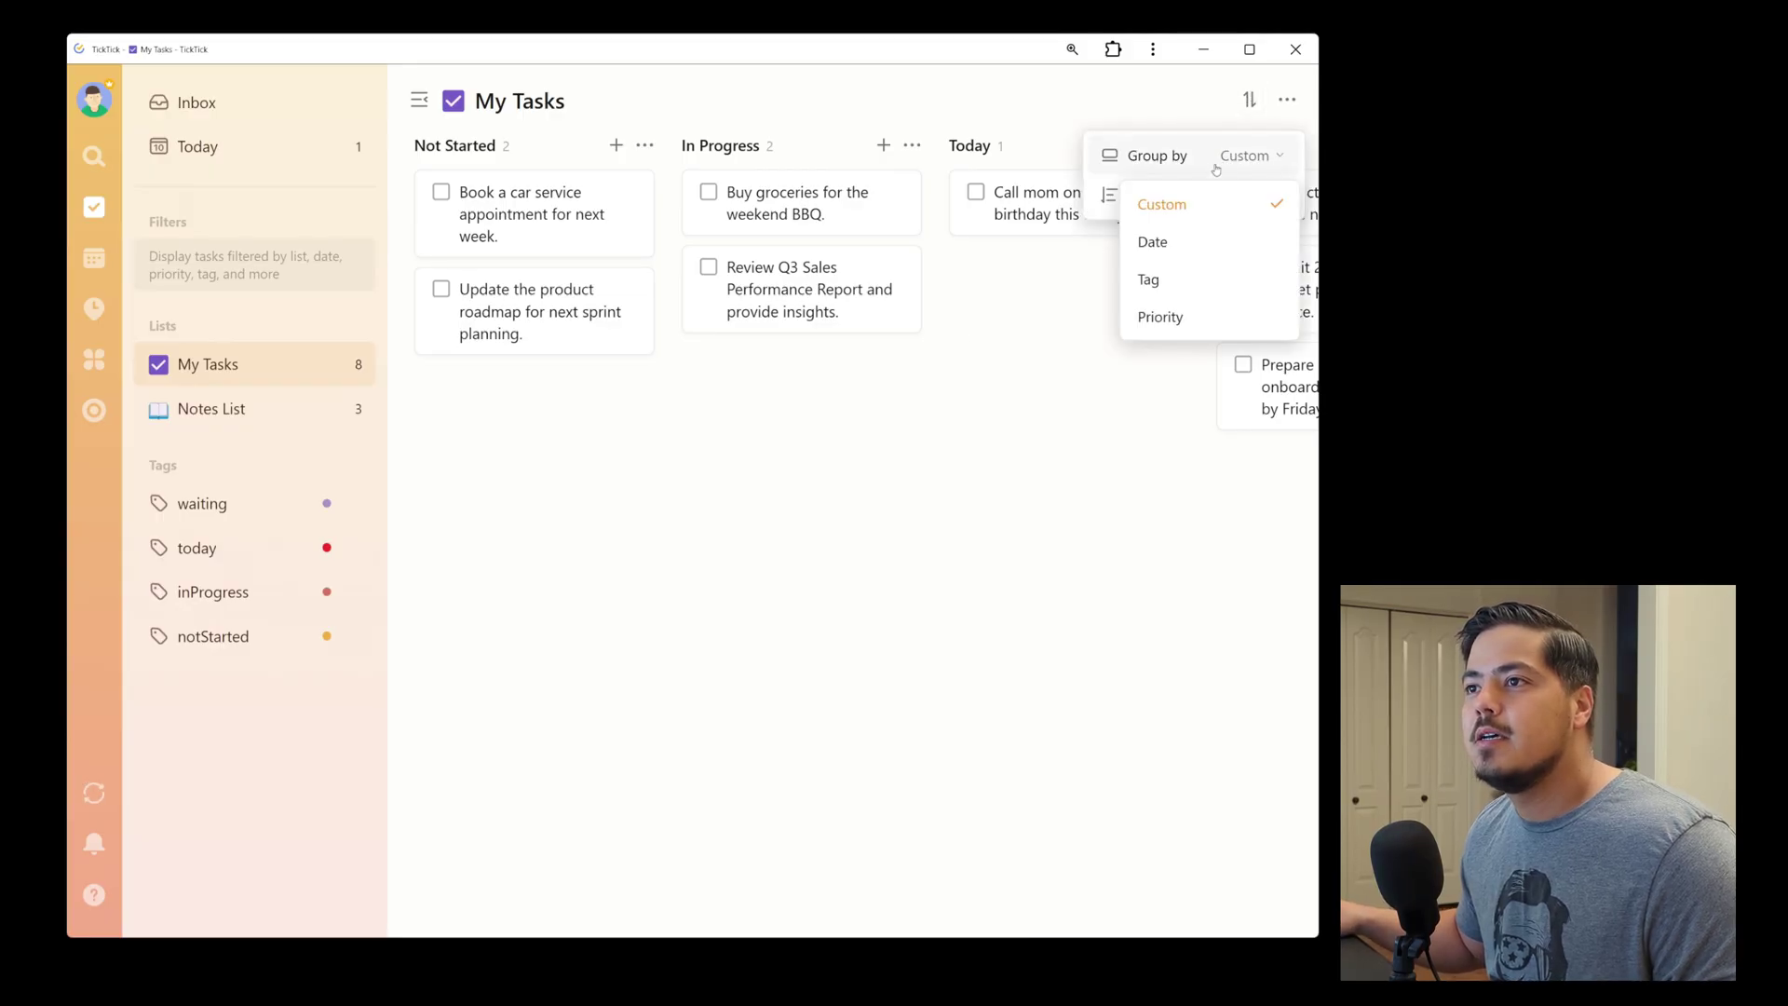
left_click(1187, 287)
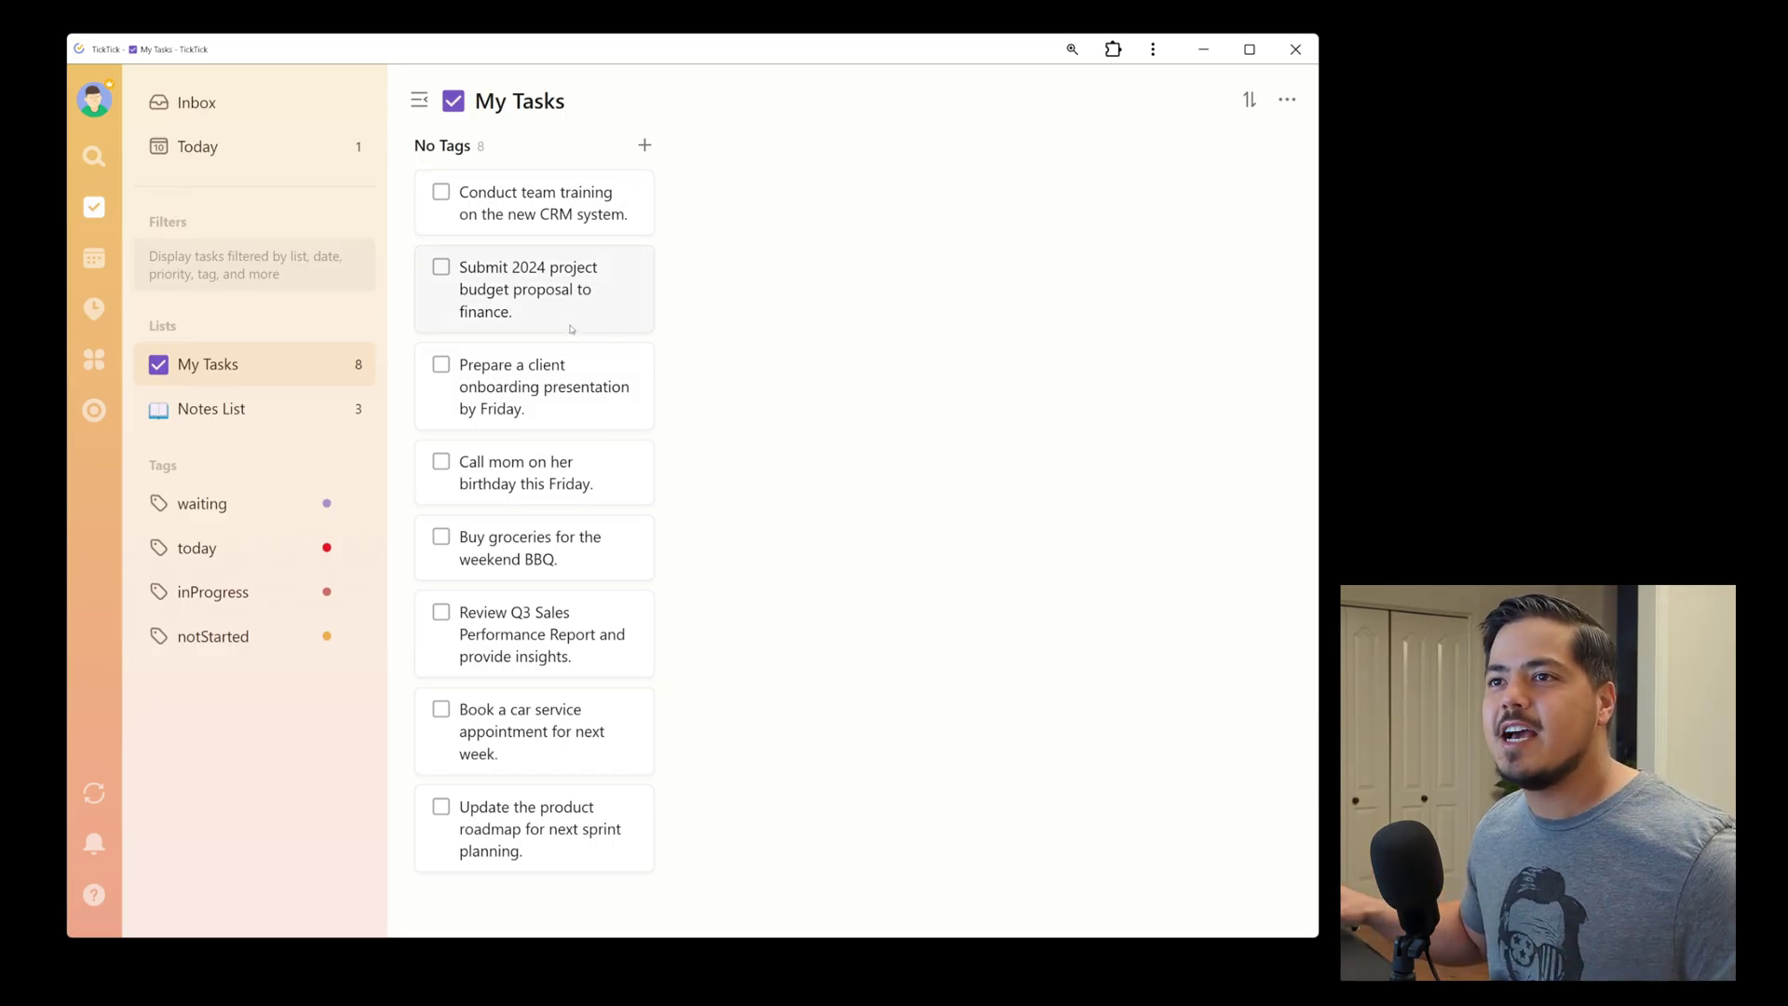
right_click(539, 209)
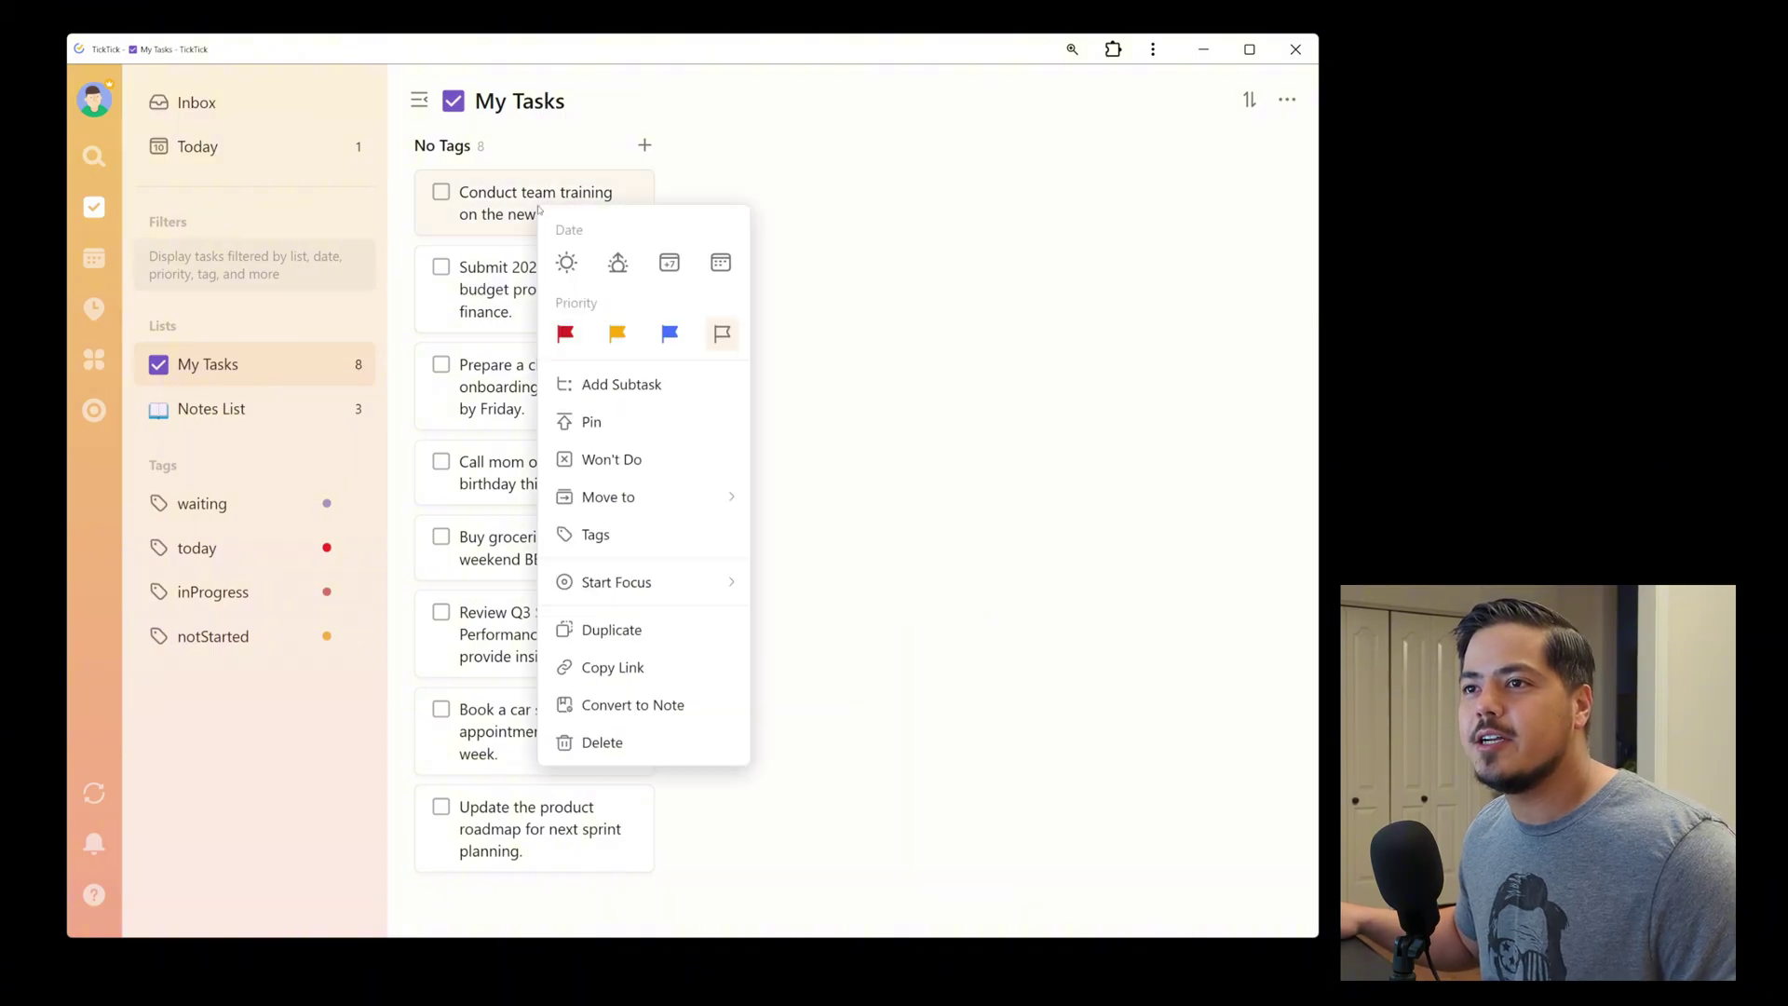
left_click(627, 531)
left_click(561, 280)
right_click(724, 229)
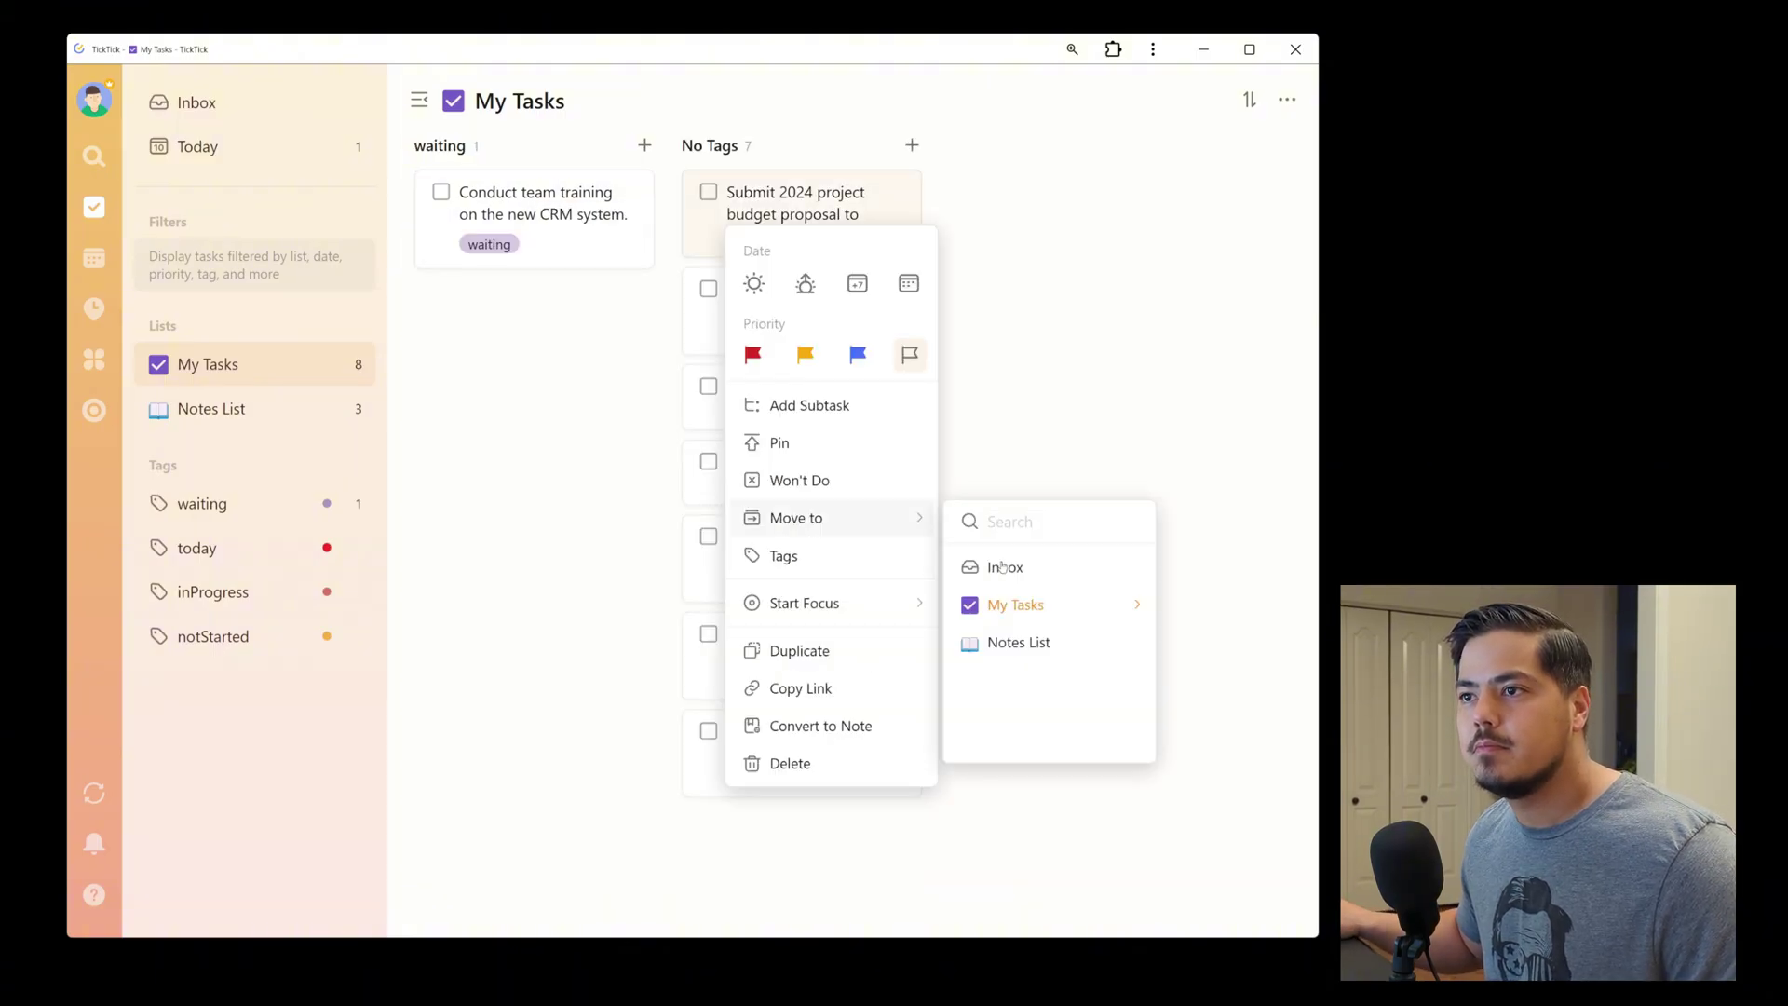
left_click(792, 552)
left_click(810, 368)
left_click(903, 471)
- Tag client onboarding and car service notStarted, Review Q3 Sales today, and product roadmap waiting
right_click(1032, 229)
left_click(1078, 555)
left_click(1117, 404)
left_click(1210, 471)
right_click(1263, 376)
left_click(1109, 705)
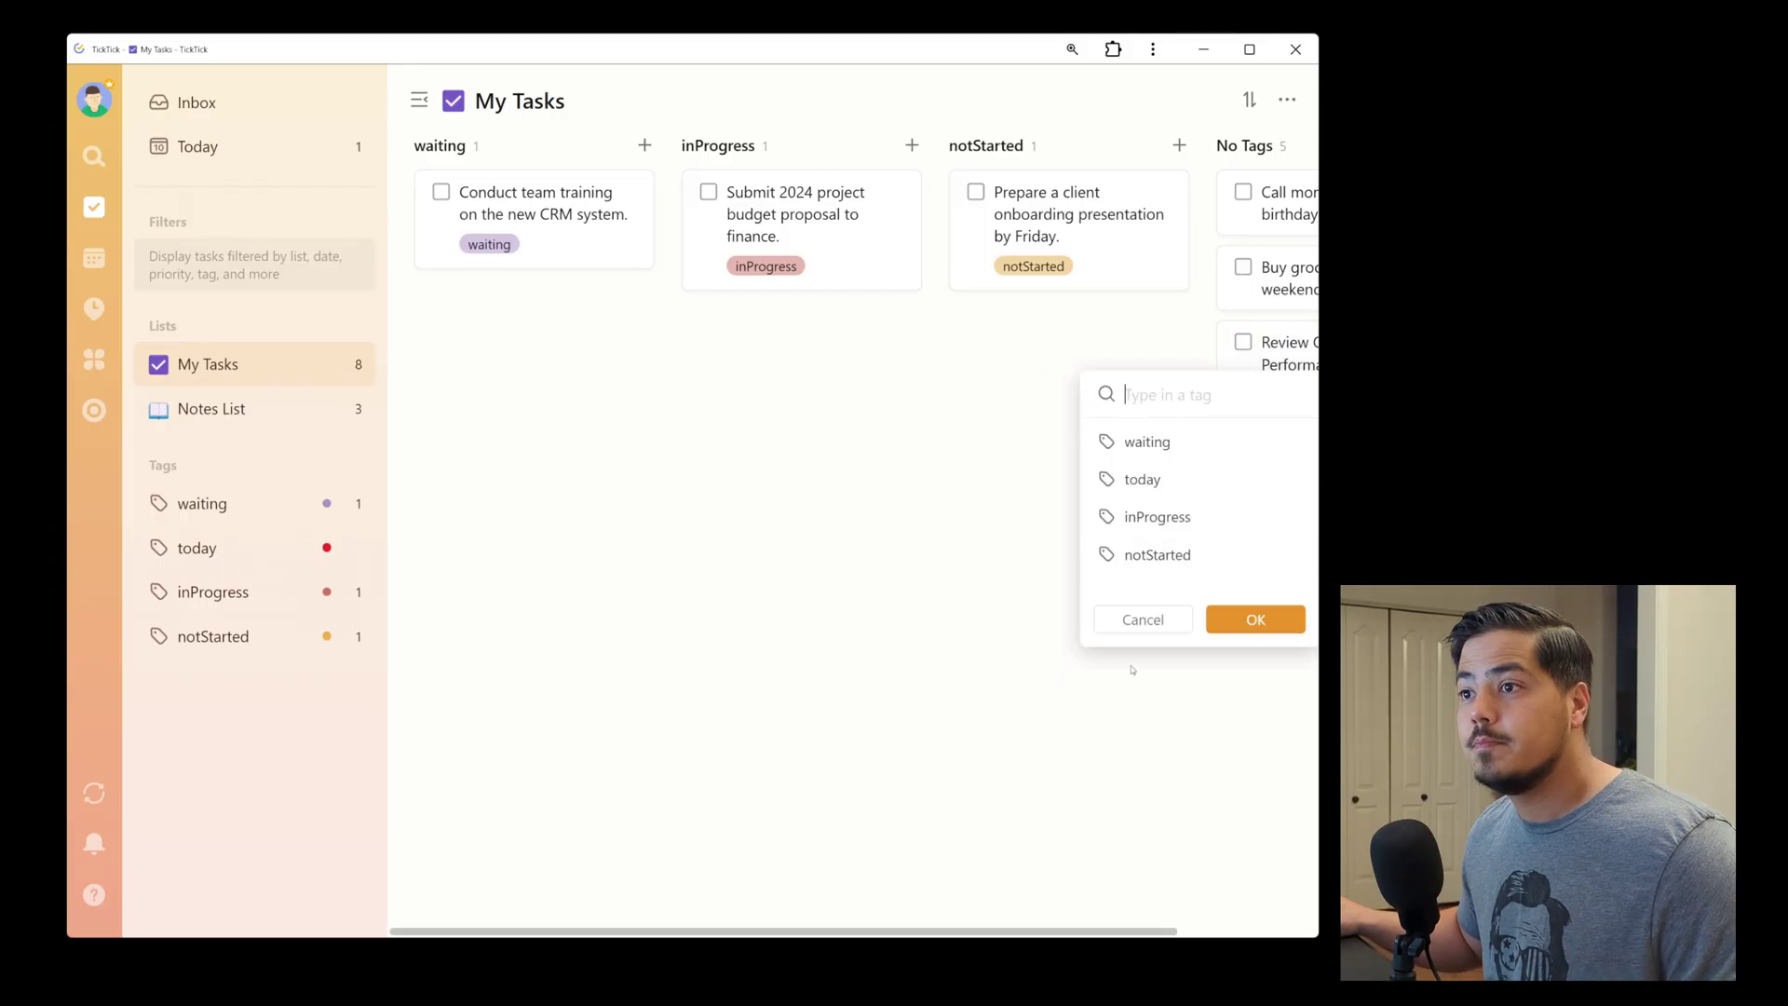
left_click(1142, 475)
left_click(1249, 618)
right_click(1230, 349)
left_click(1158, 555)
left_click(1249, 618)
- Tag the groceries task today and the Call mom task notStarted
right_click(1210, 363)
left_click(1019, 395)
left_click(1145, 428)
left_click(1249, 607)
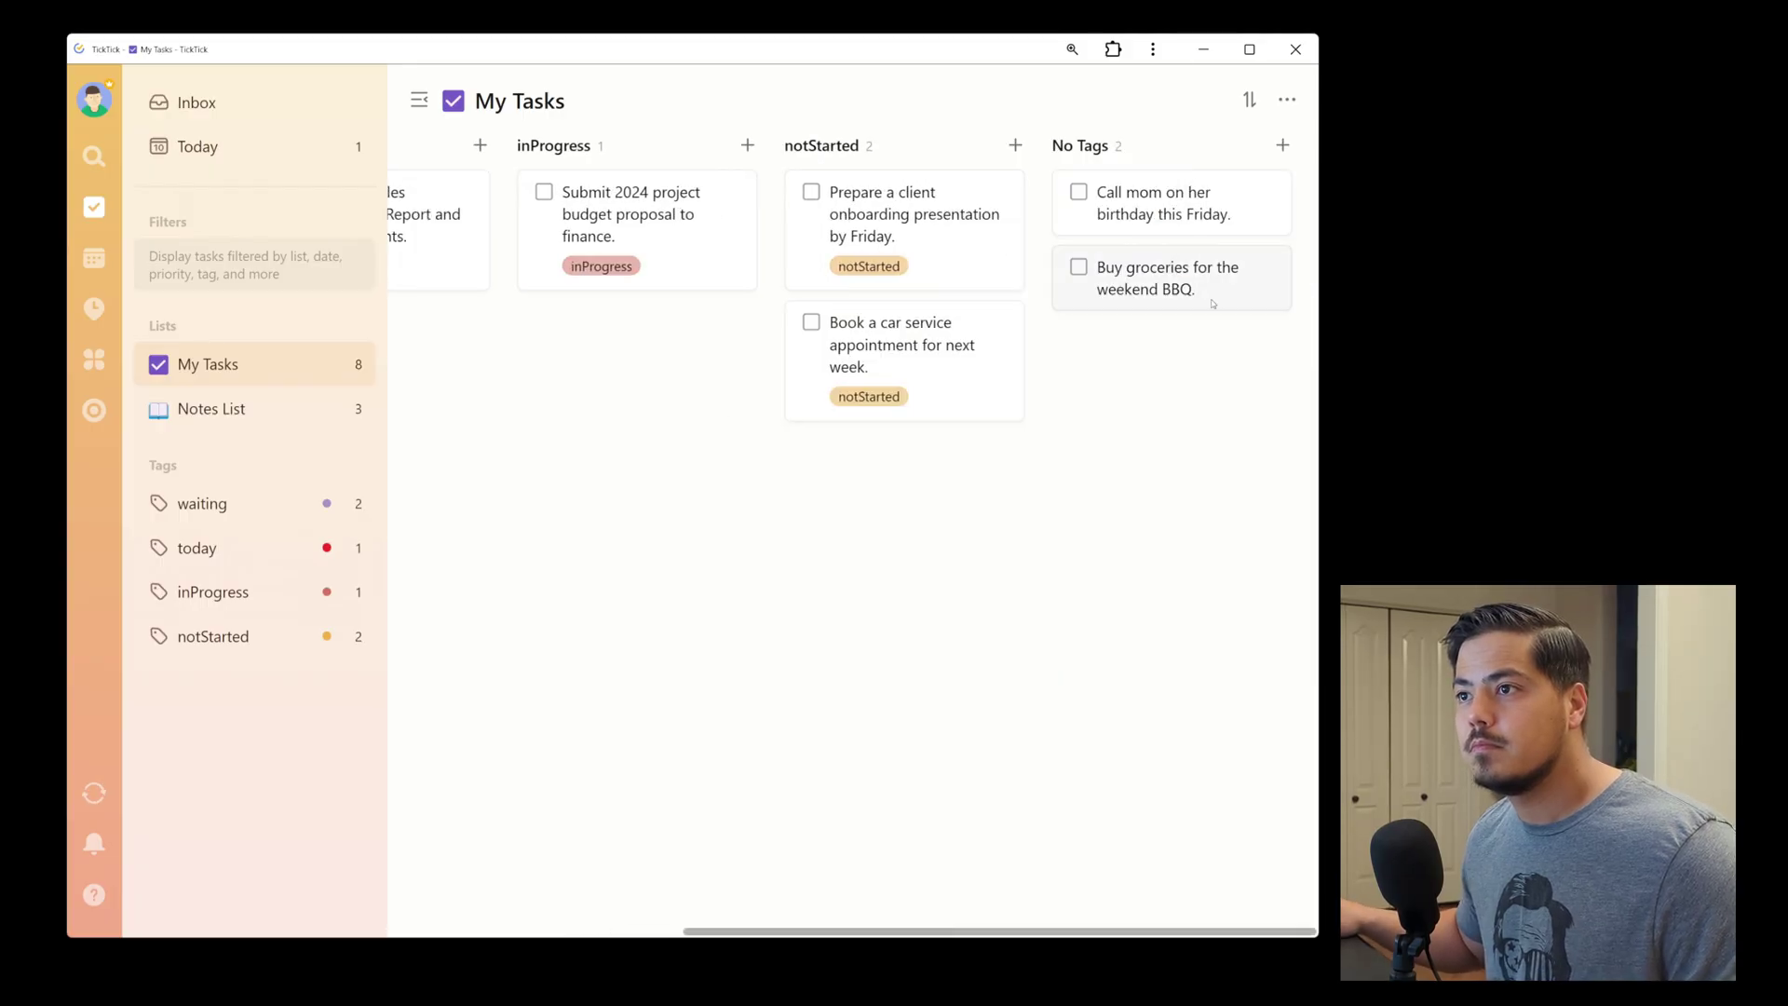
left_click(1025, 599)
left_click(1146, 402)
left_click(1248, 543)
right_click(1197, 220)
left_click(1038, 534)
left_click(1158, 392)
left_click(1255, 457)
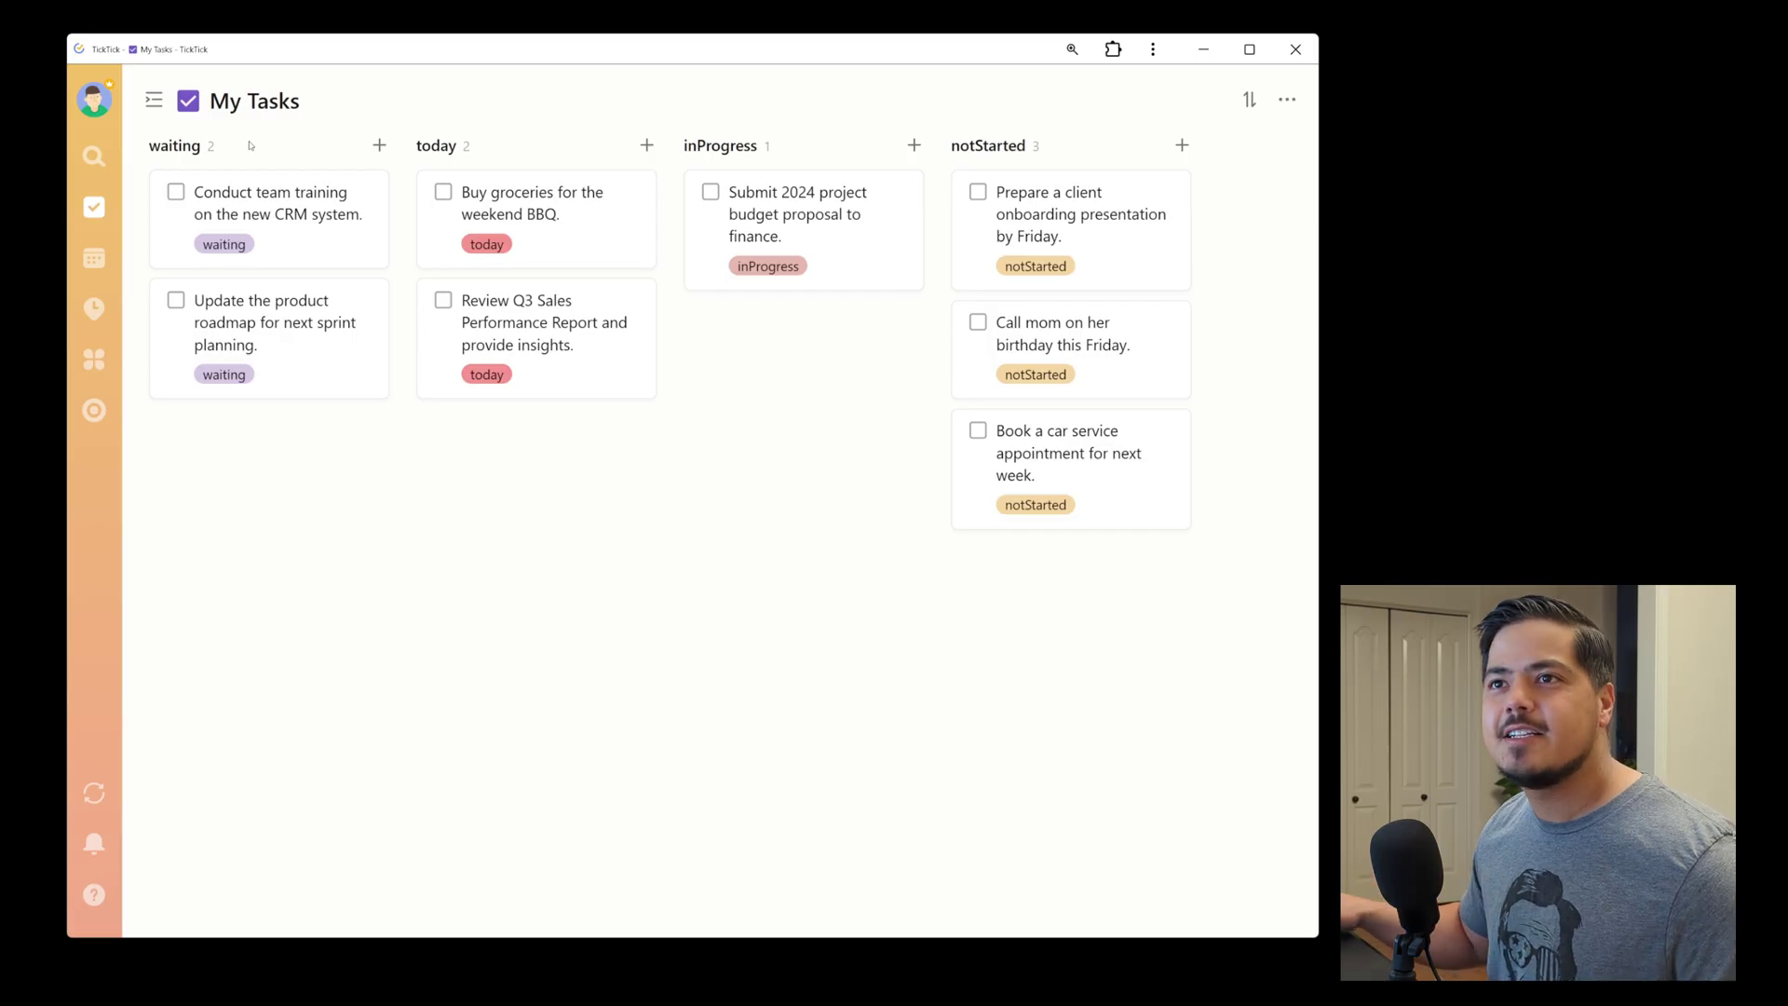
- Reorder the sidebar tags to notStarted, inProgress, today, waiting, then hide the sidebar
left_click(154, 102)
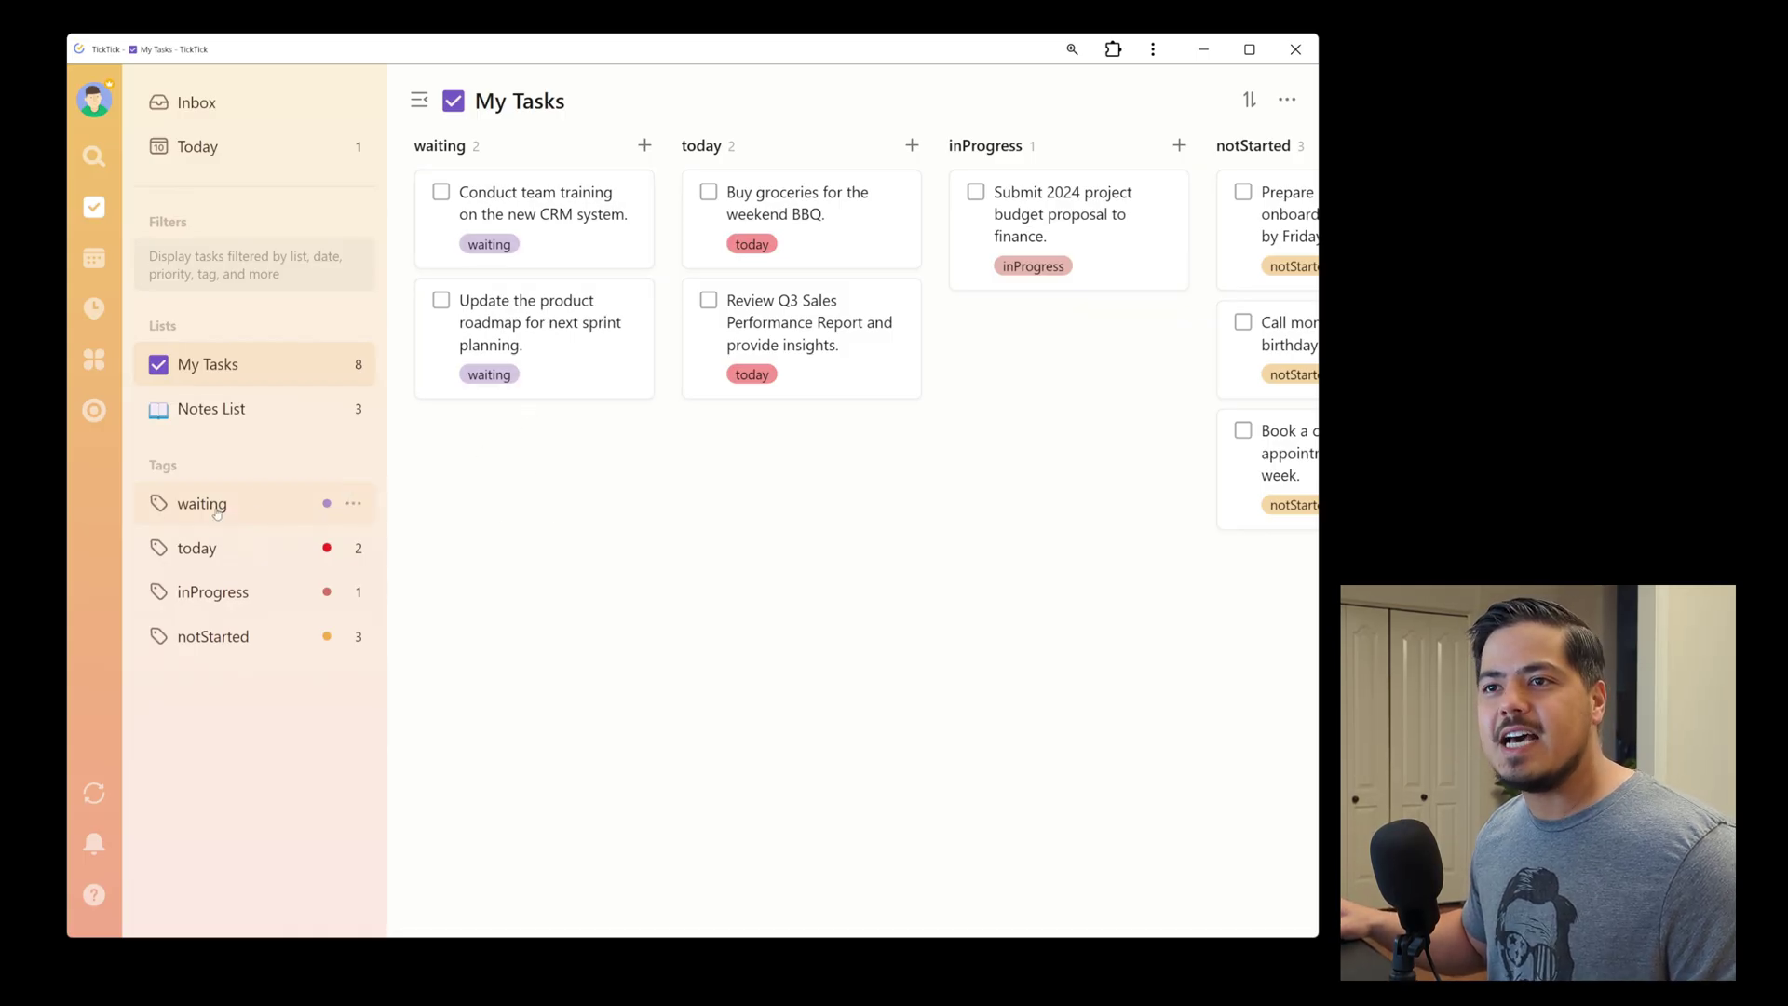
left_click_drag(215, 524, 222, 659)
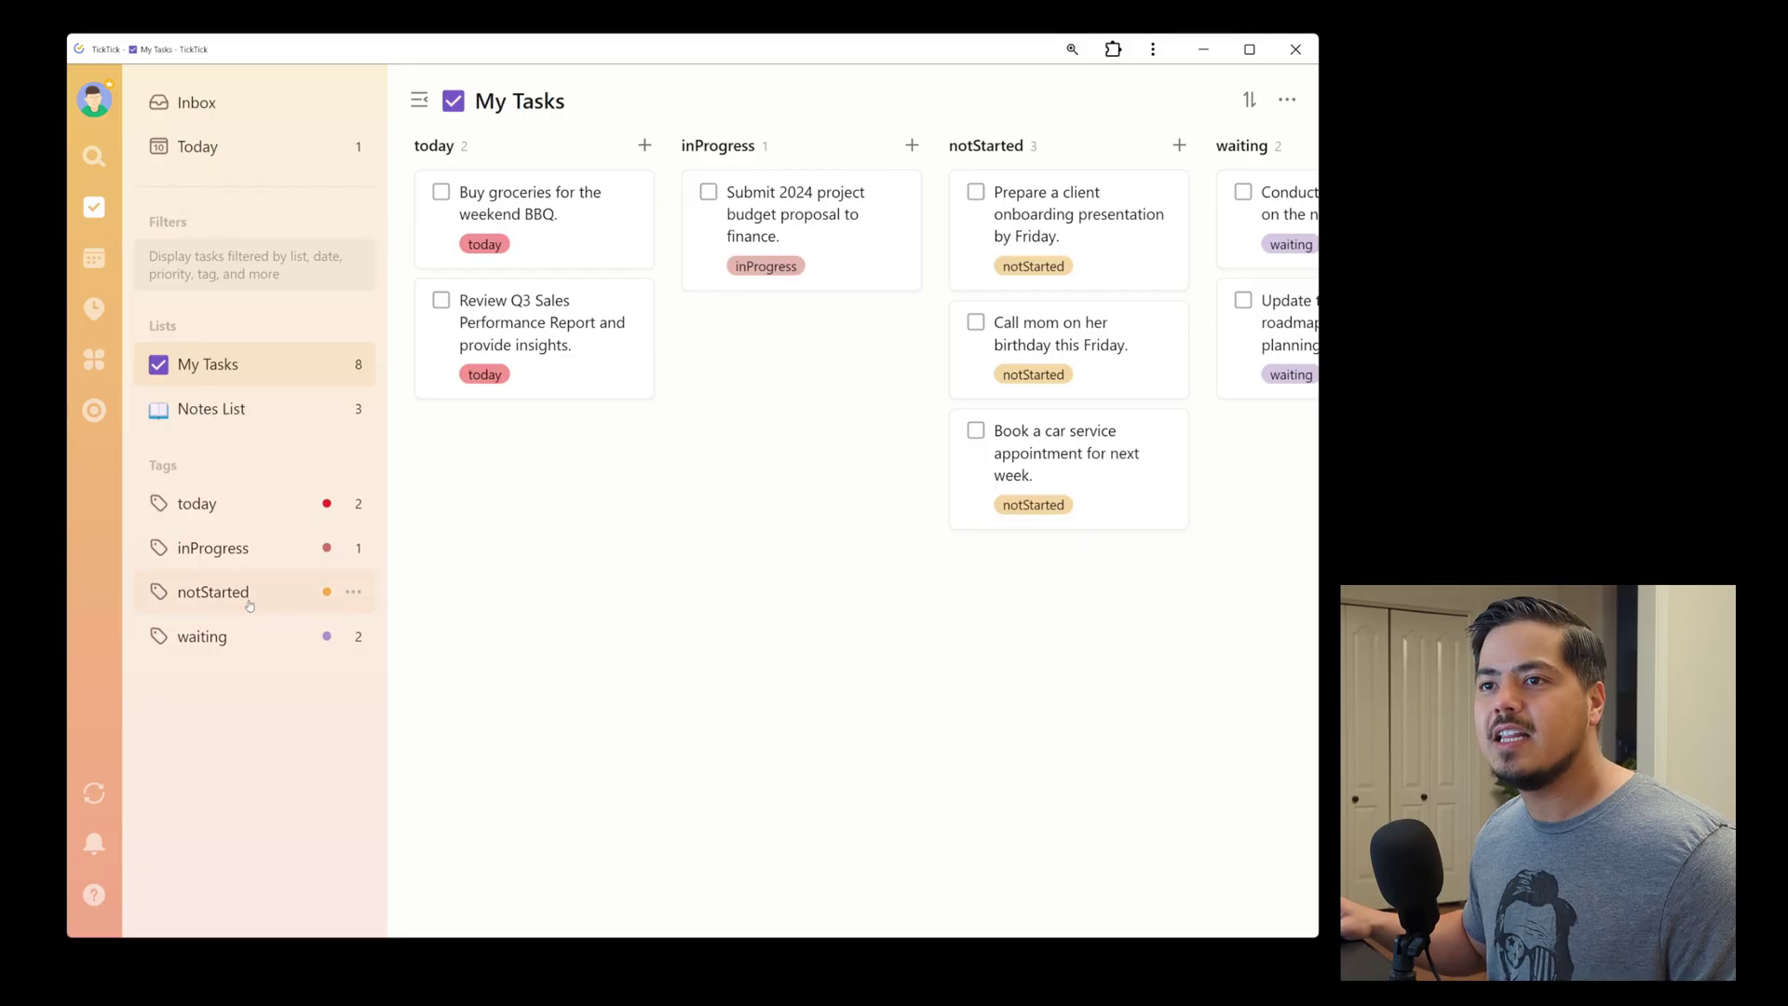
left_click_drag(242, 604, 246, 484)
left_click_drag(225, 557, 225, 609)
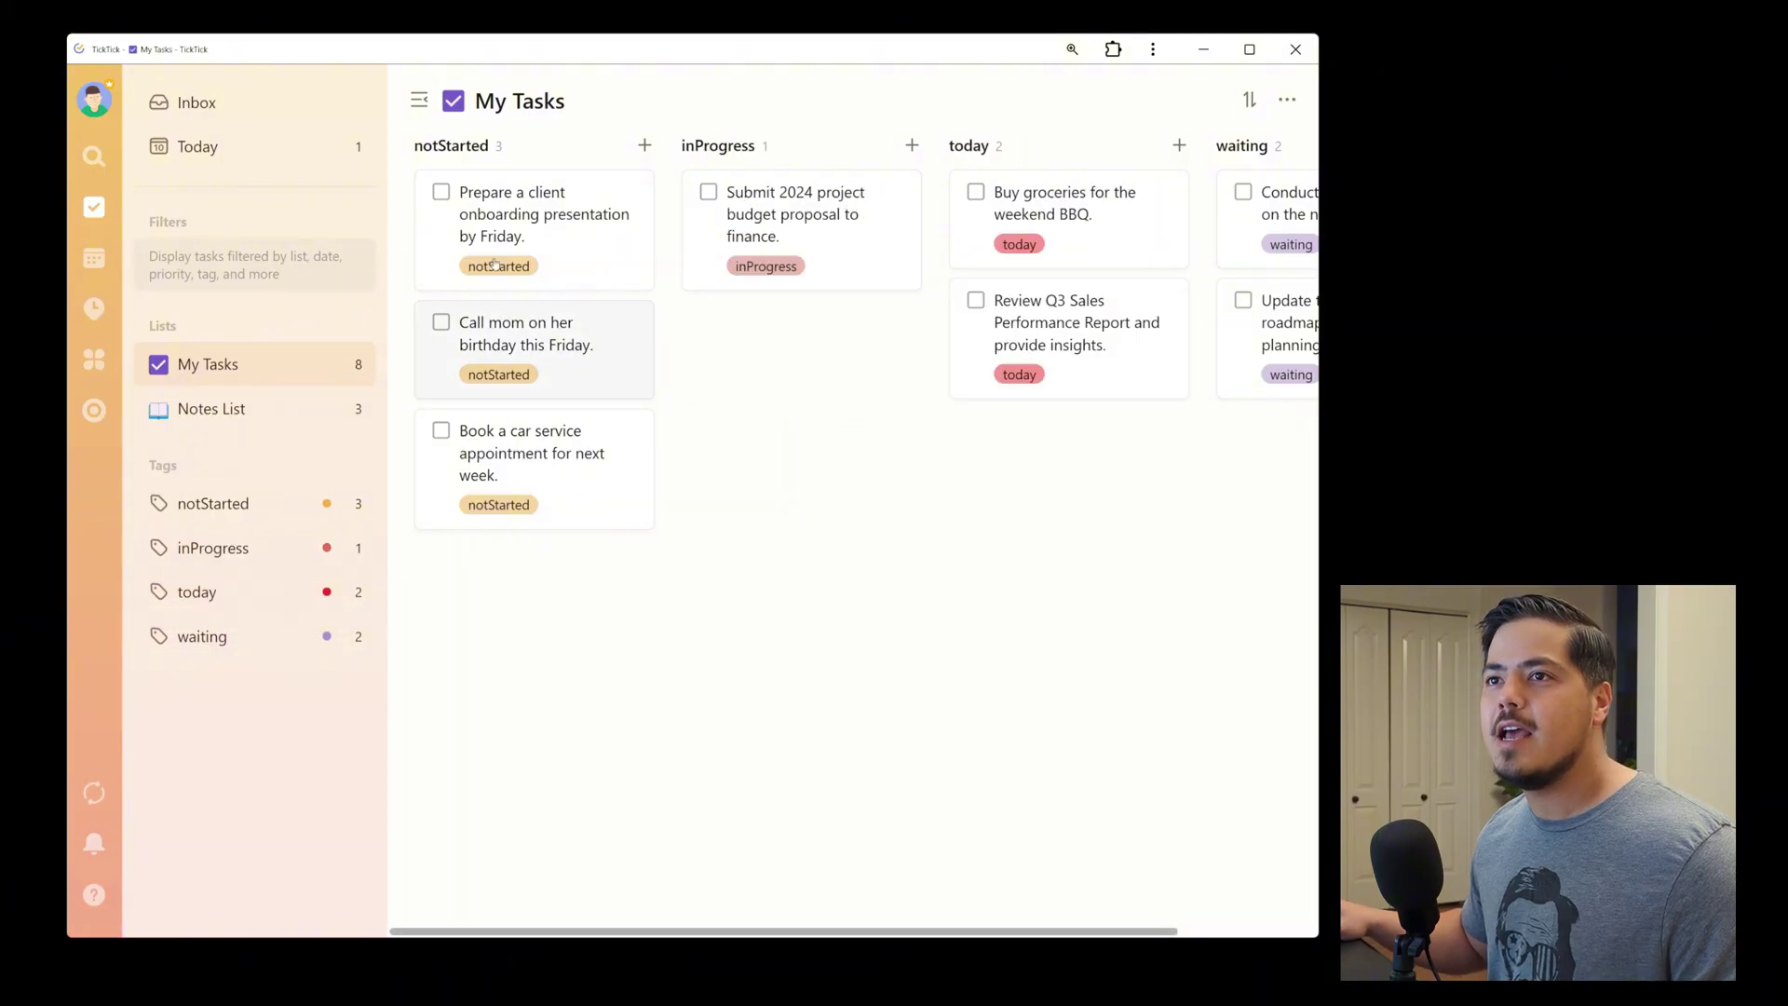
left_click(423, 107)
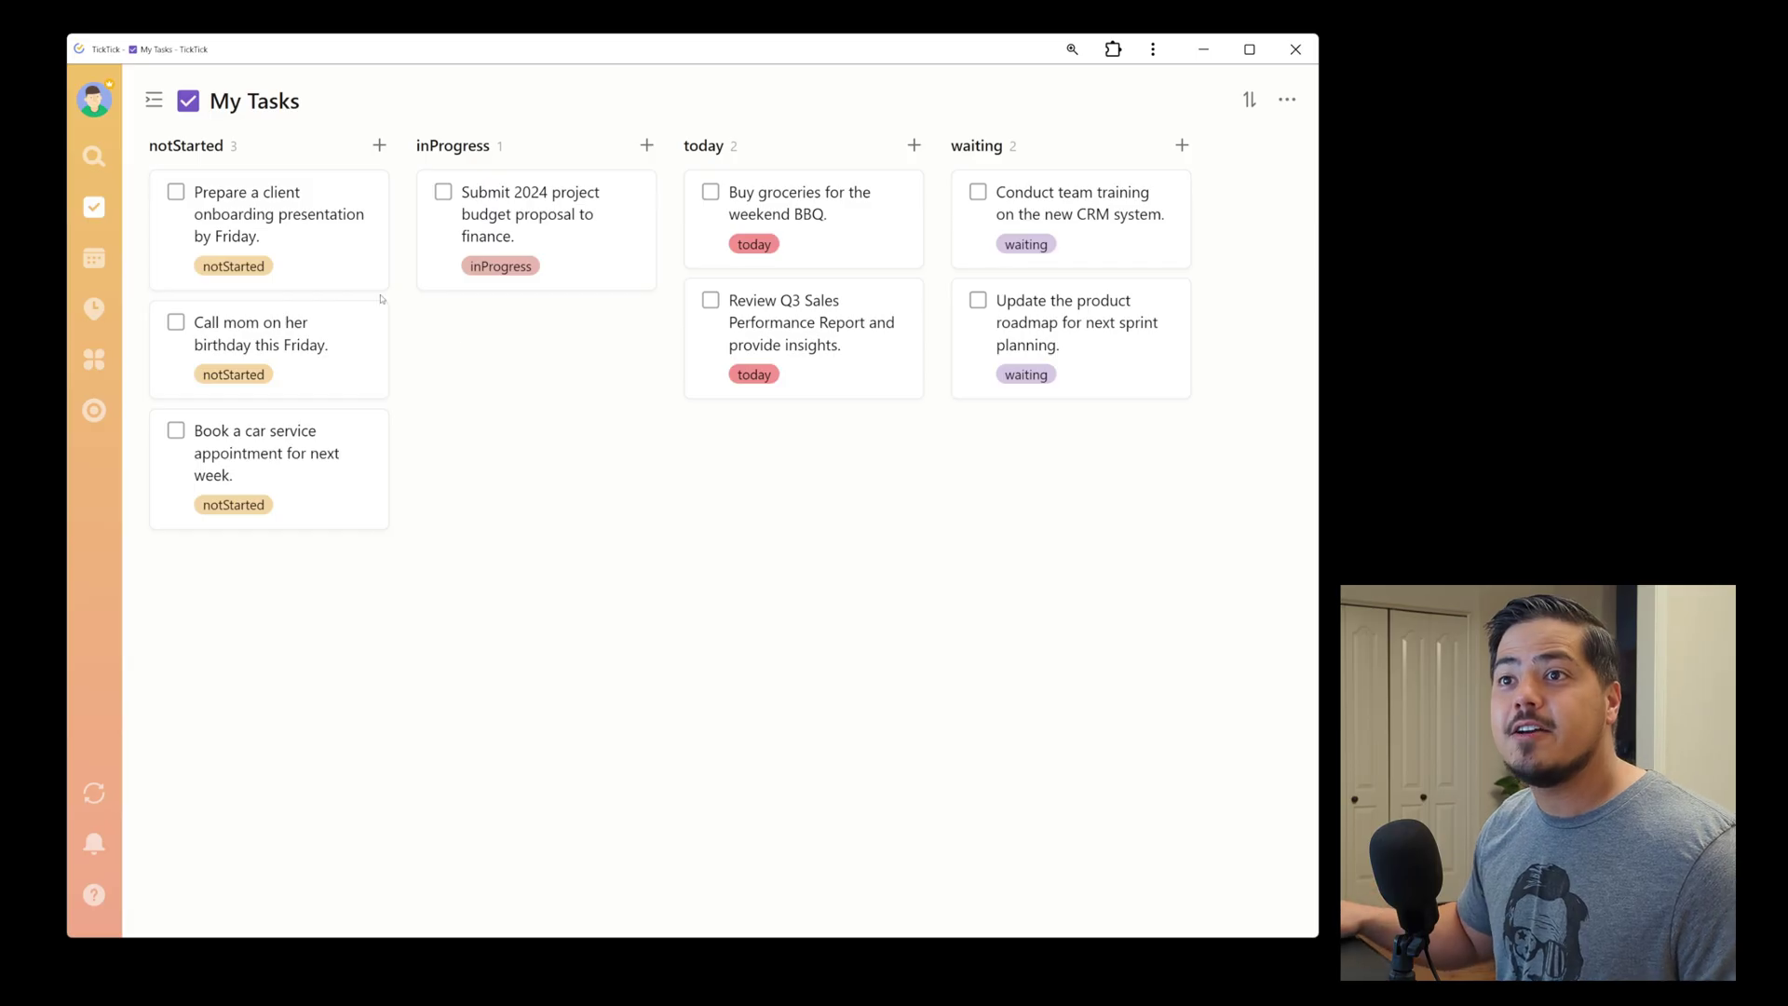
- Save a new filter 'My Today View' limited to the My Tasks list and the today tag
left_click(154, 100)
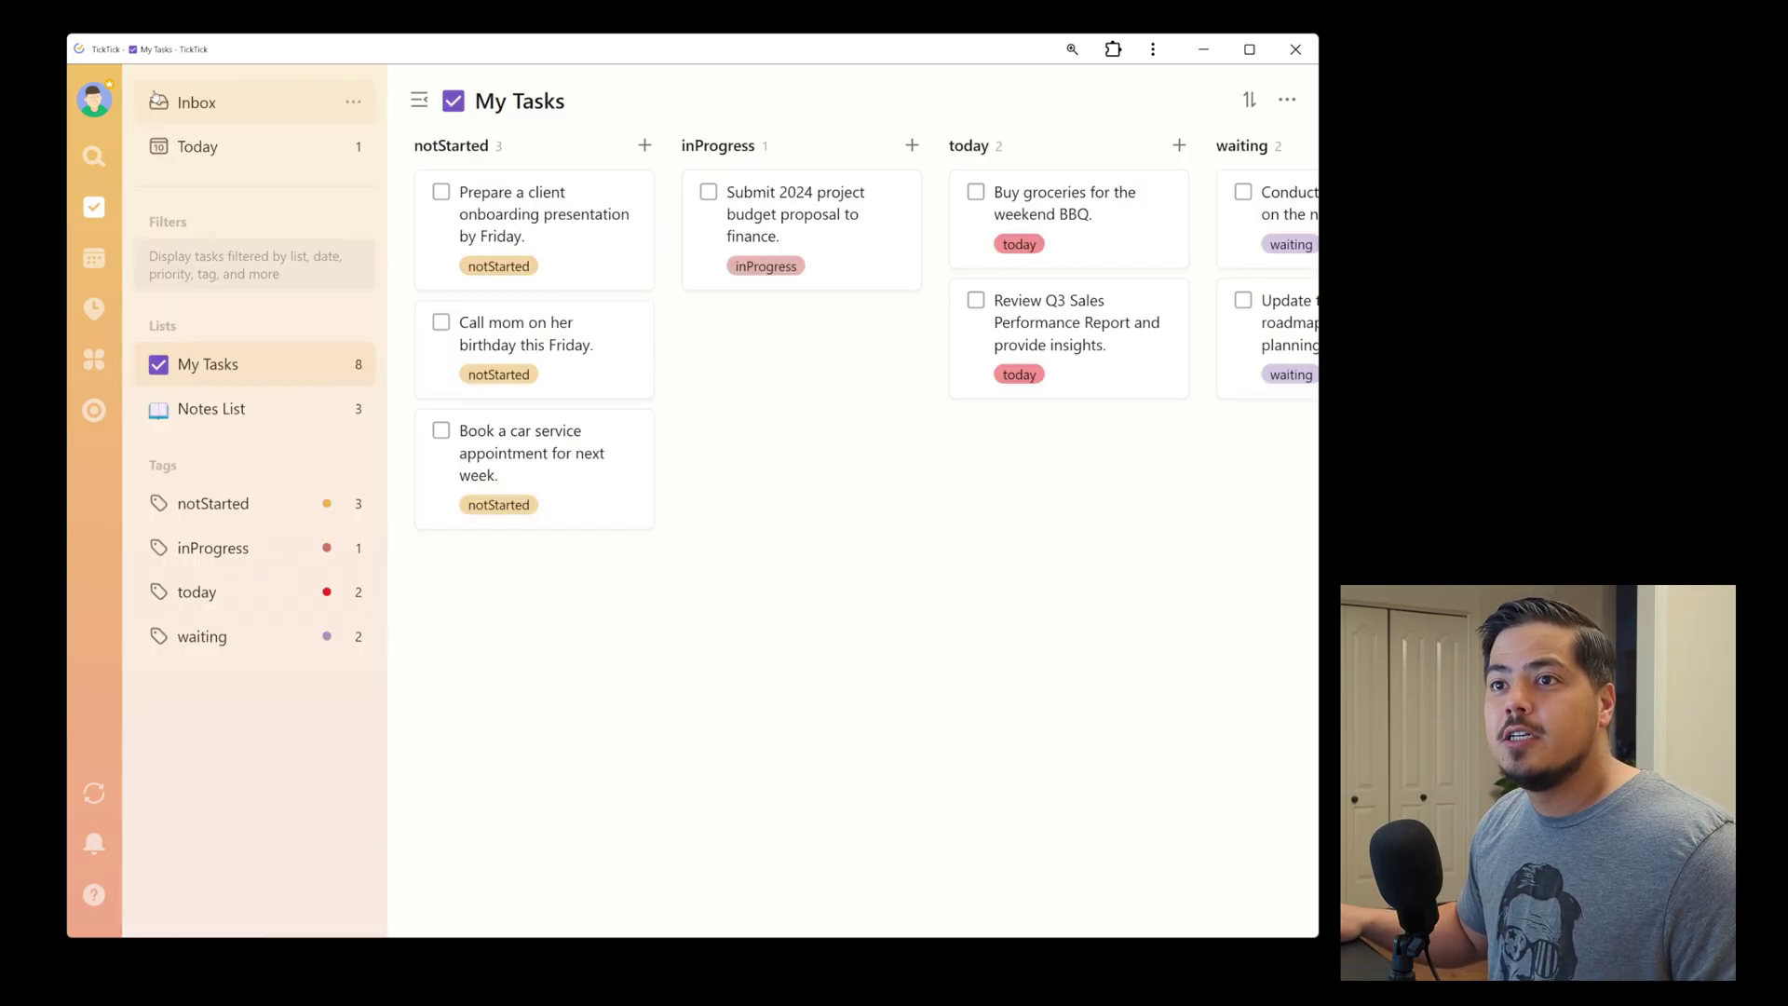
left_click(355, 222)
type("My Today View")
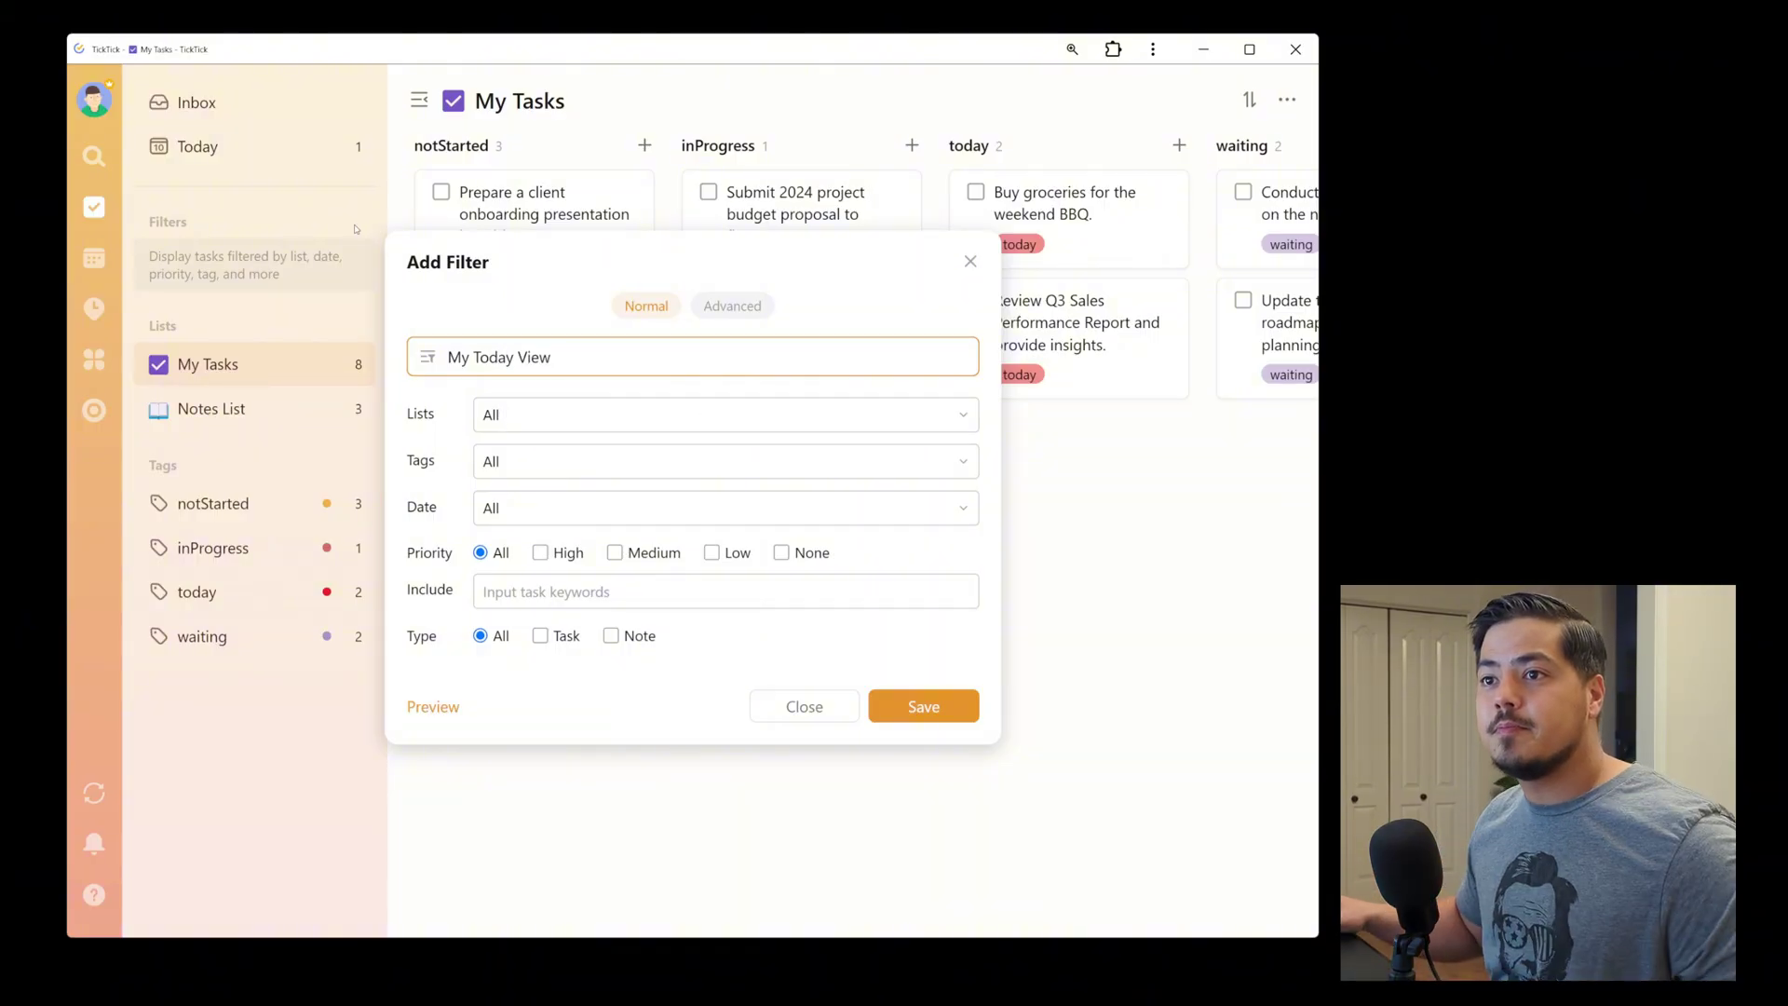
left_click(707, 413)
left_click(692, 537)
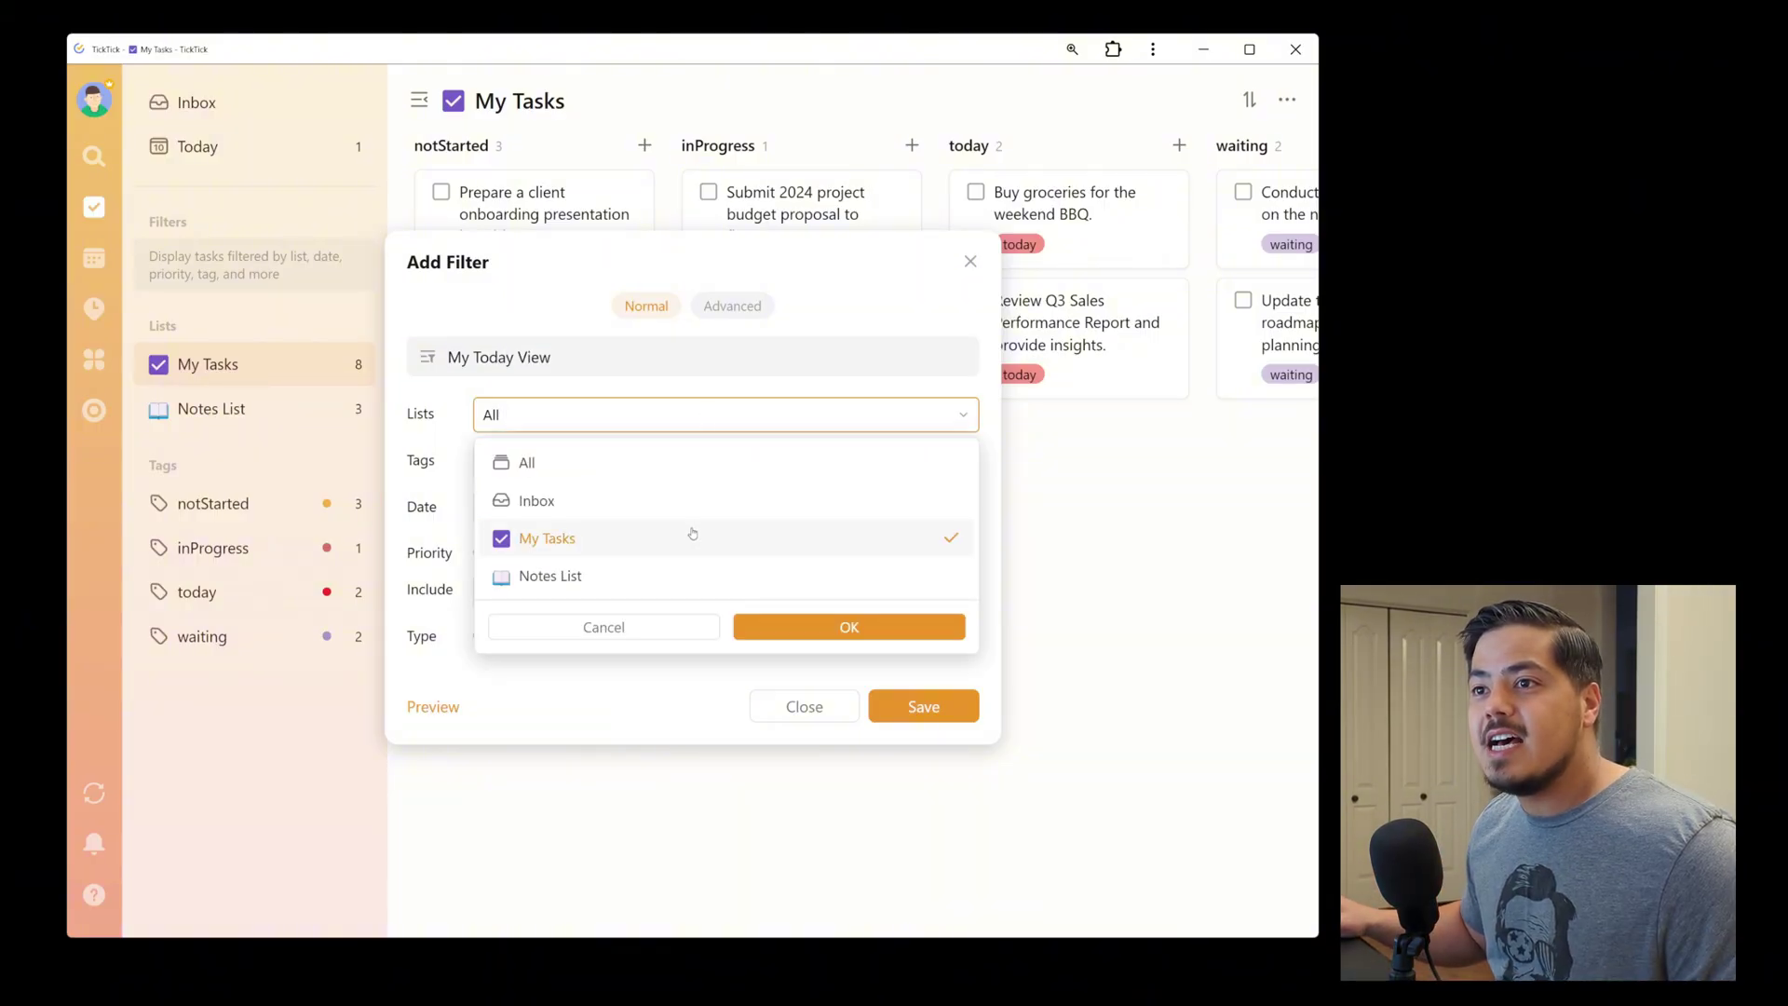
left_click(757, 628)
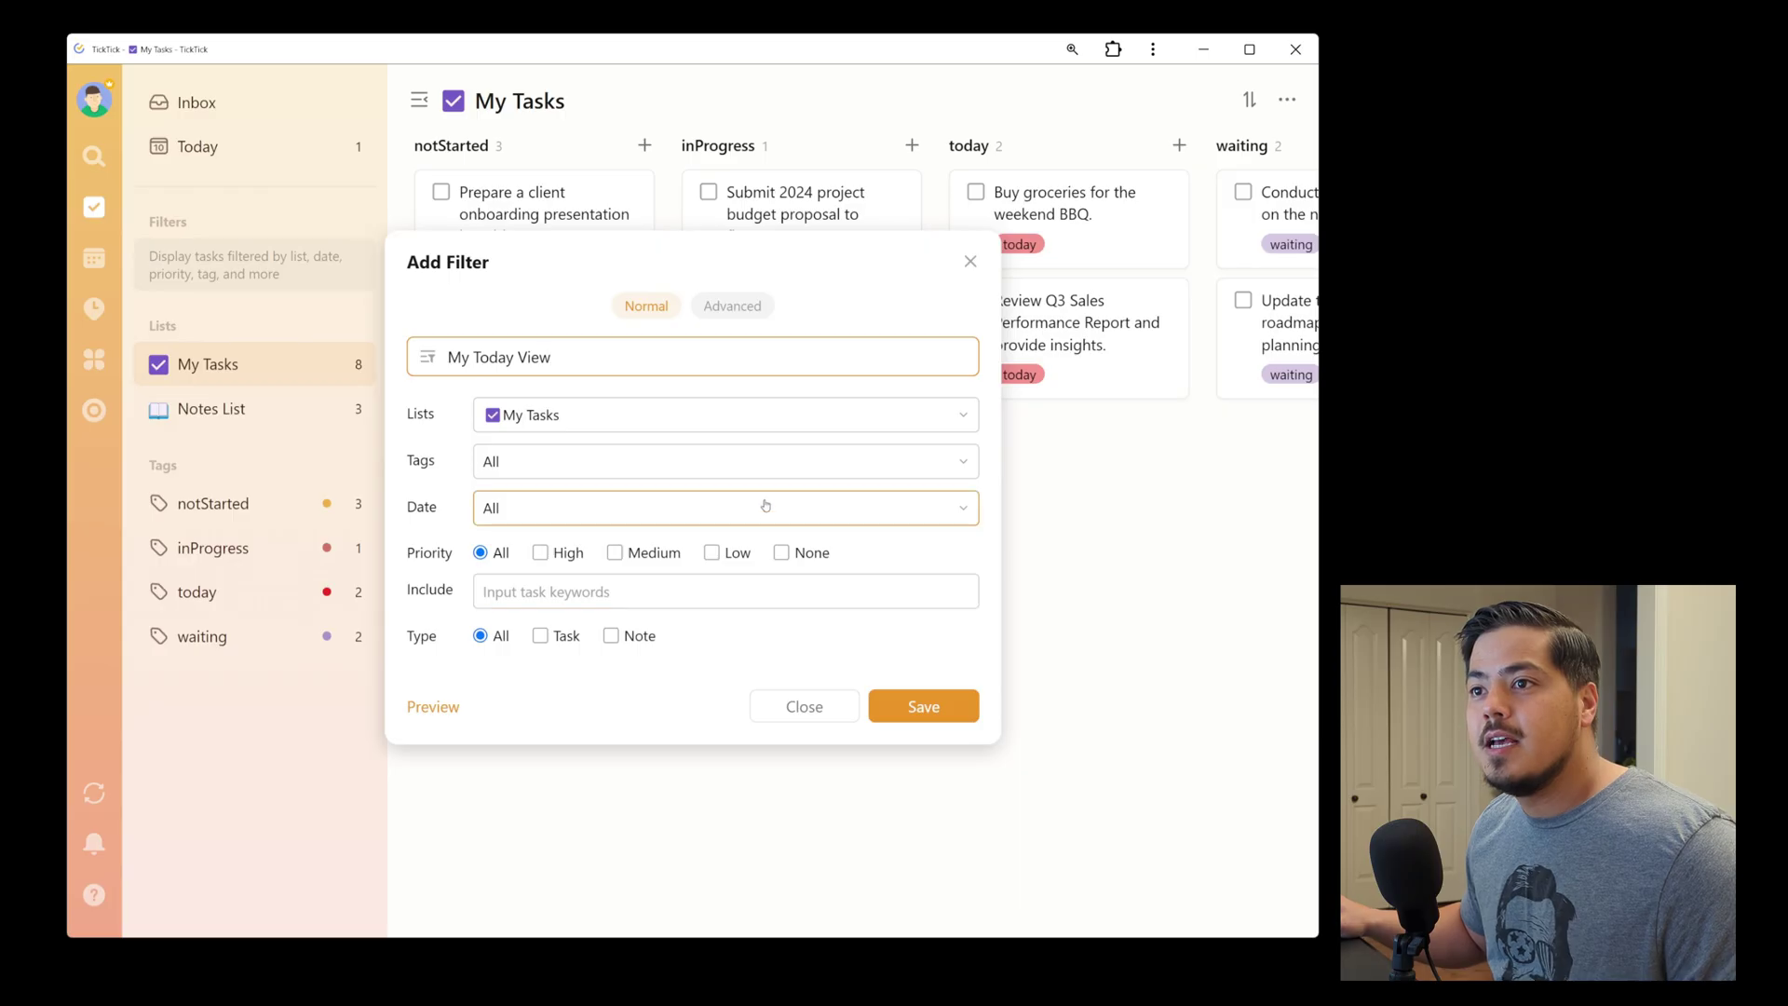
left_click(765, 470)
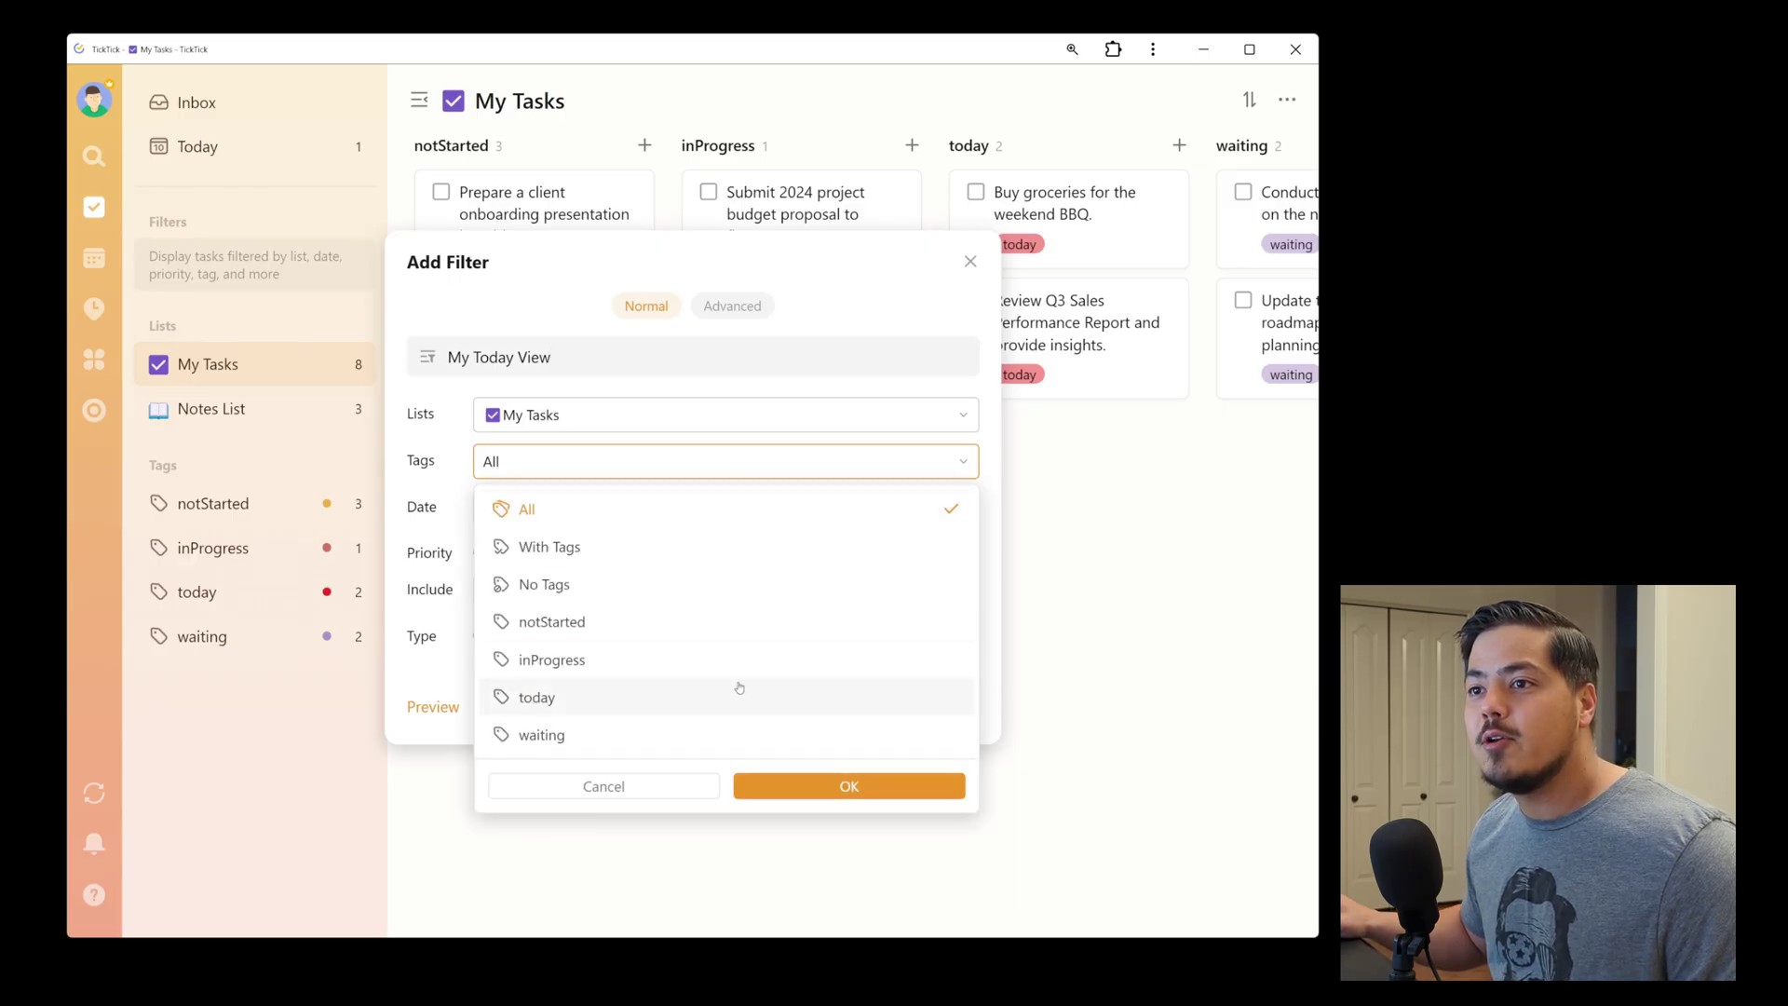
left_click(764, 706)
left_click(817, 785)
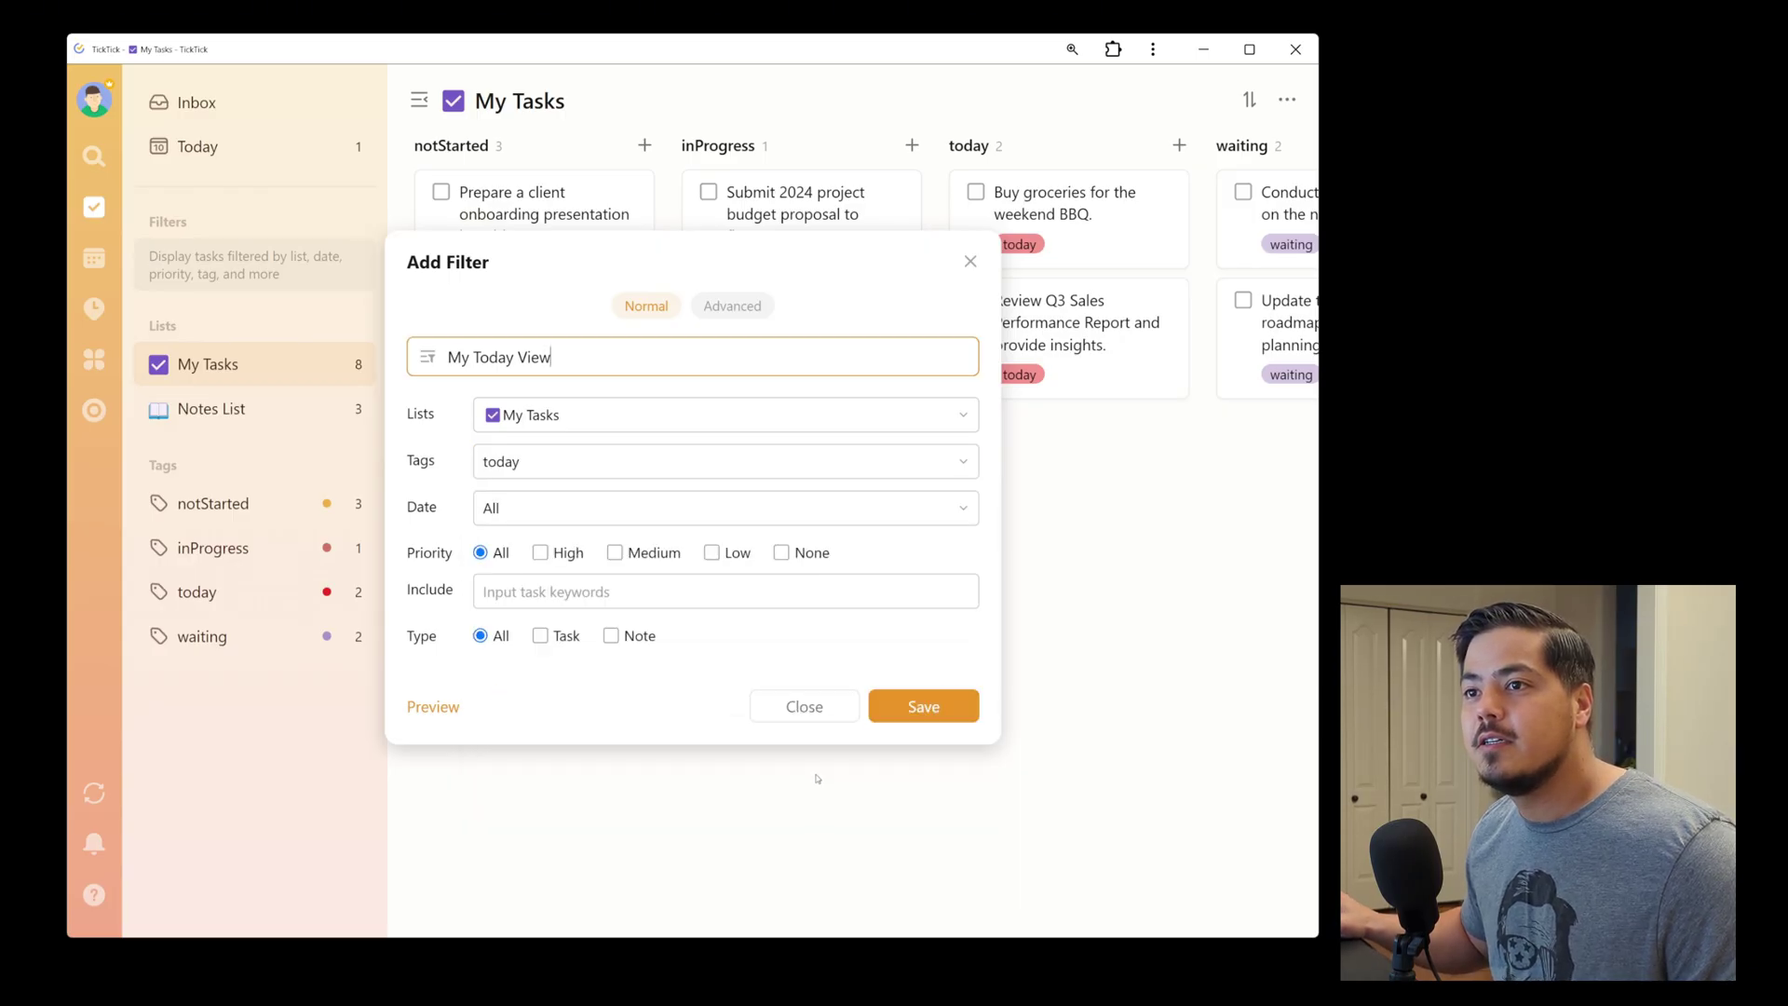
left_click(919, 707)
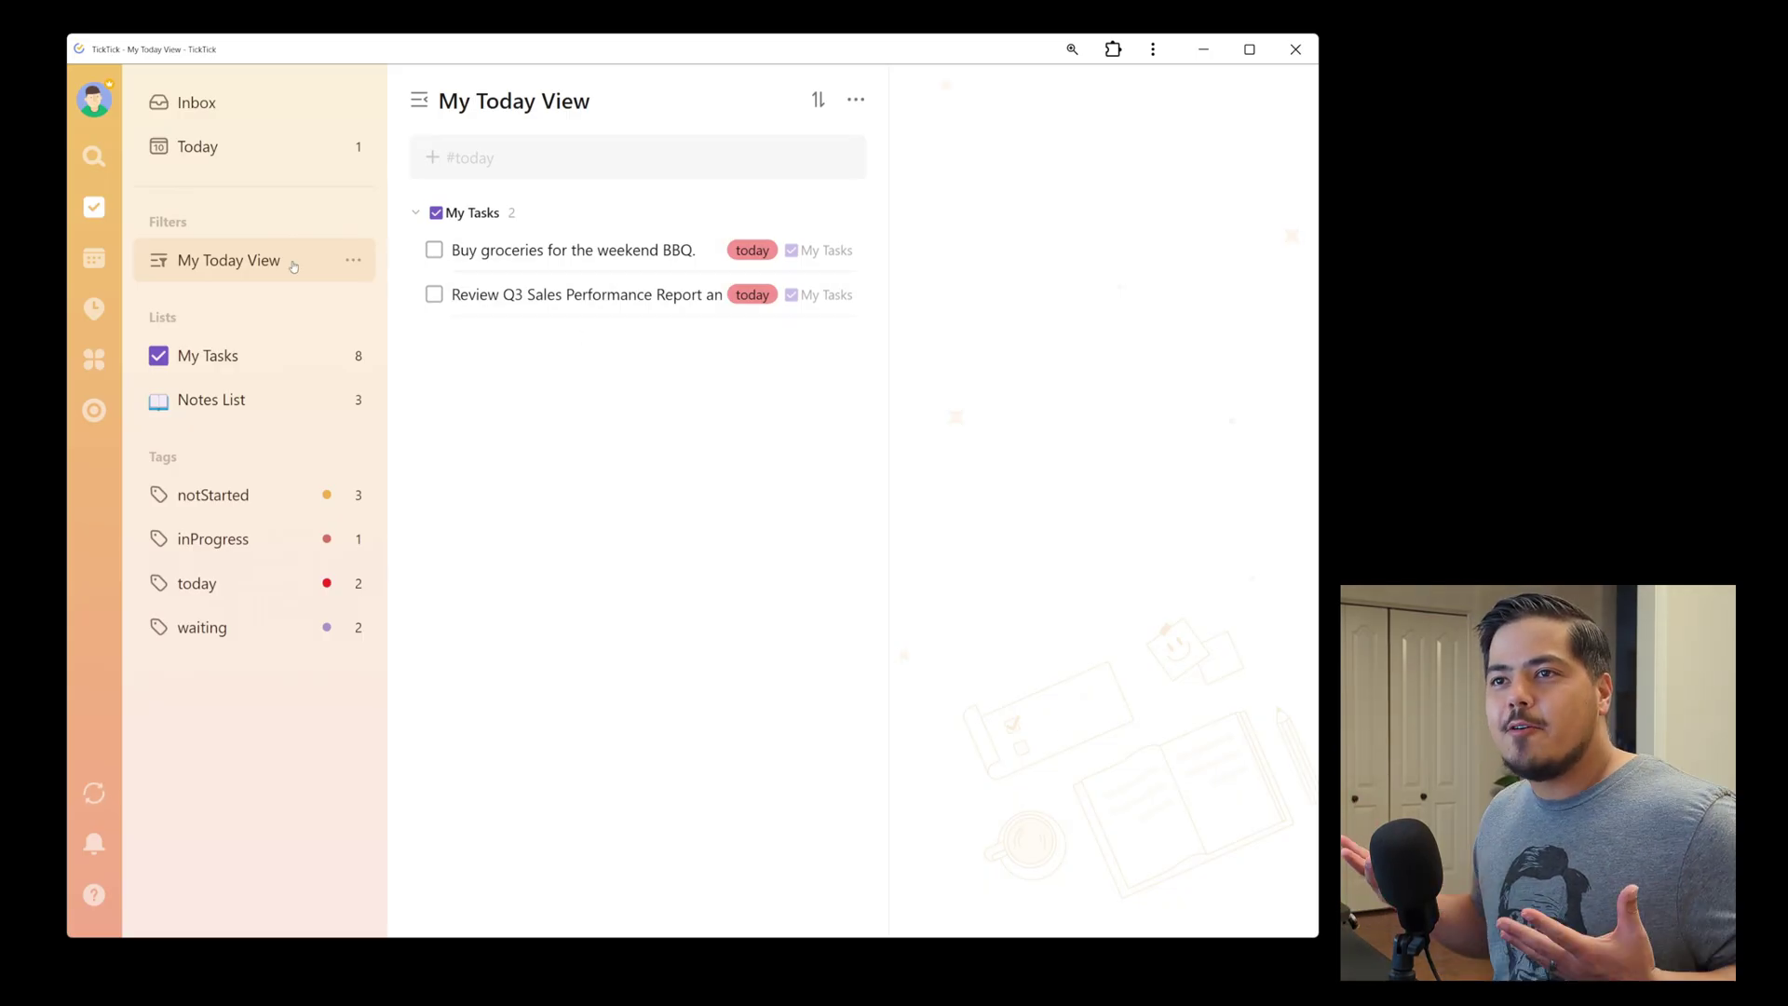
- Show the My Tasks board full-width and try dragging client onboarding, Call mom and car service cards
left_click(266, 371)
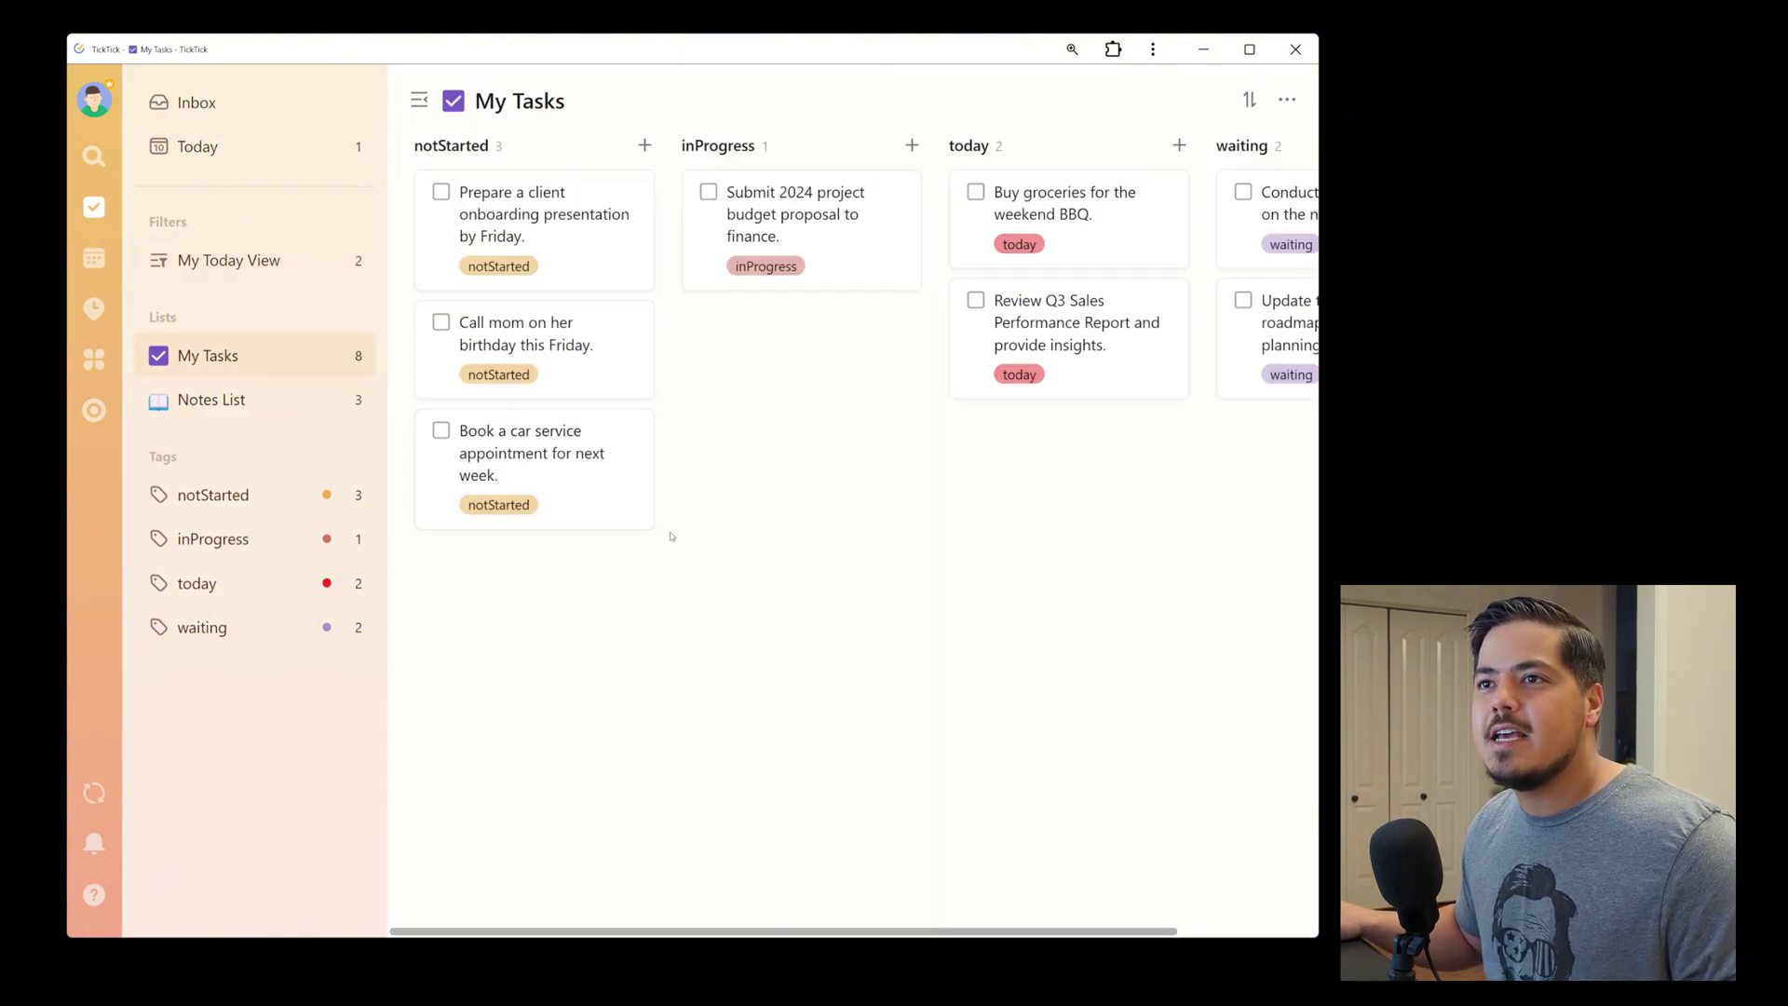
left_click(419, 100)
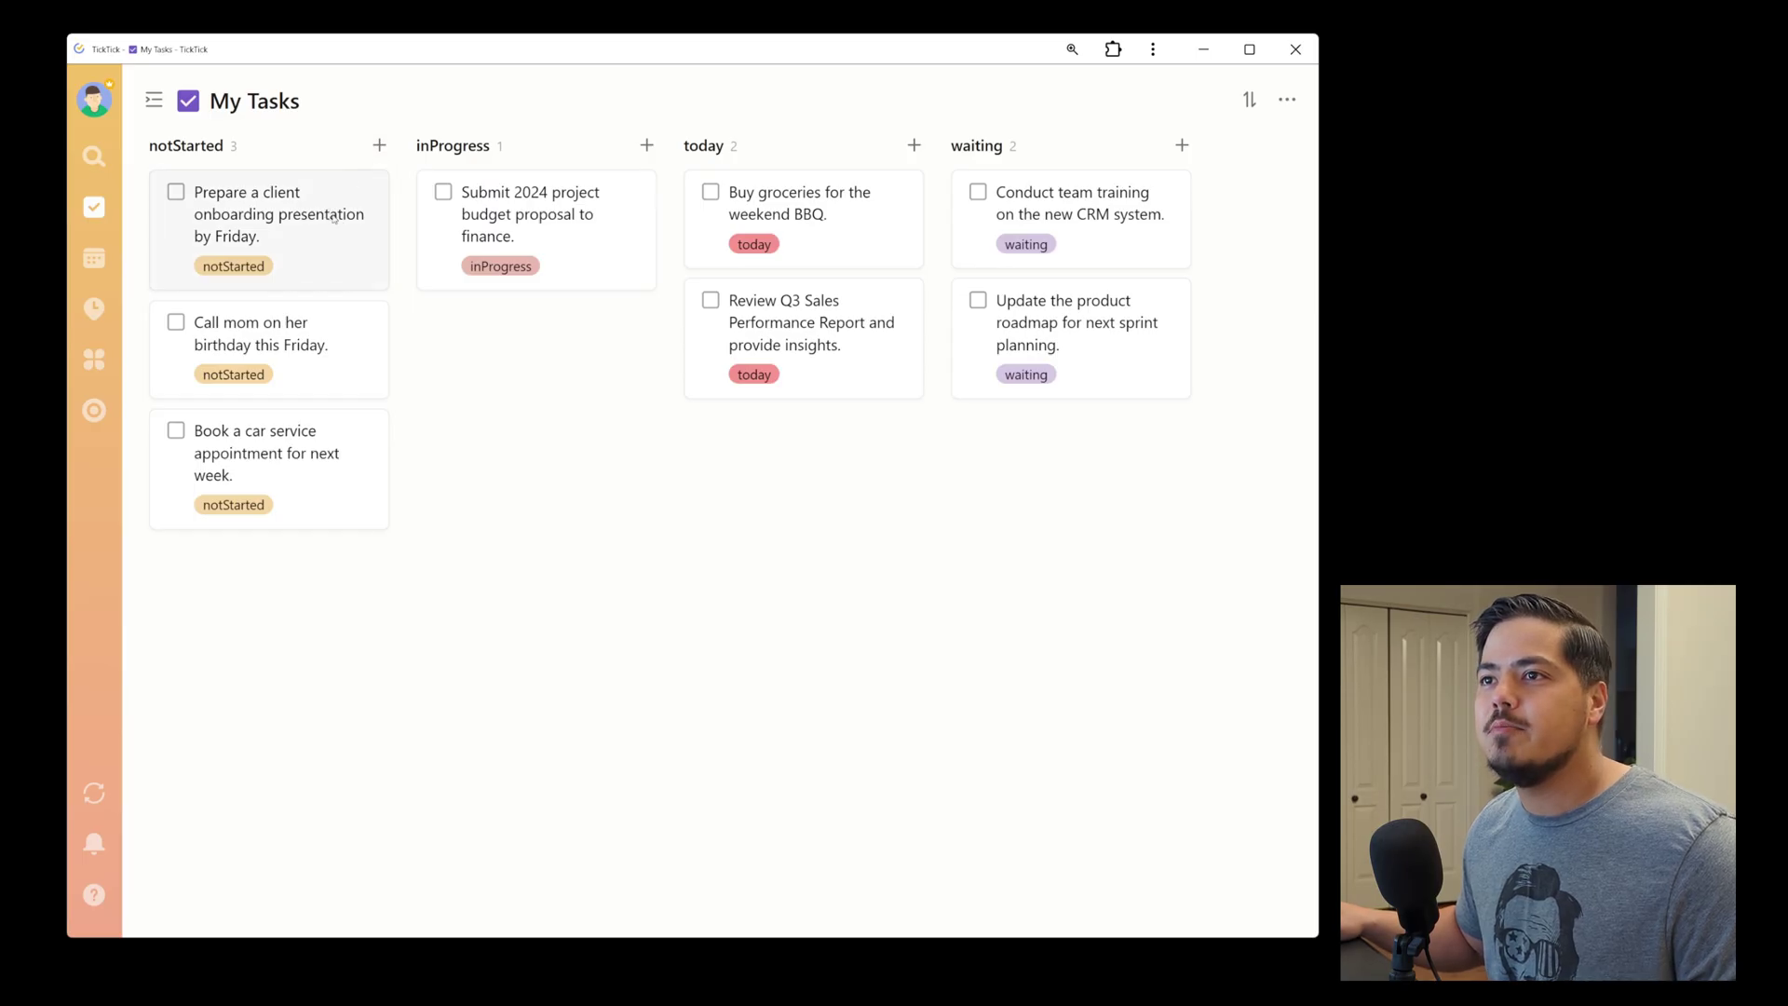
left_click_drag(333, 217, 877, 366)
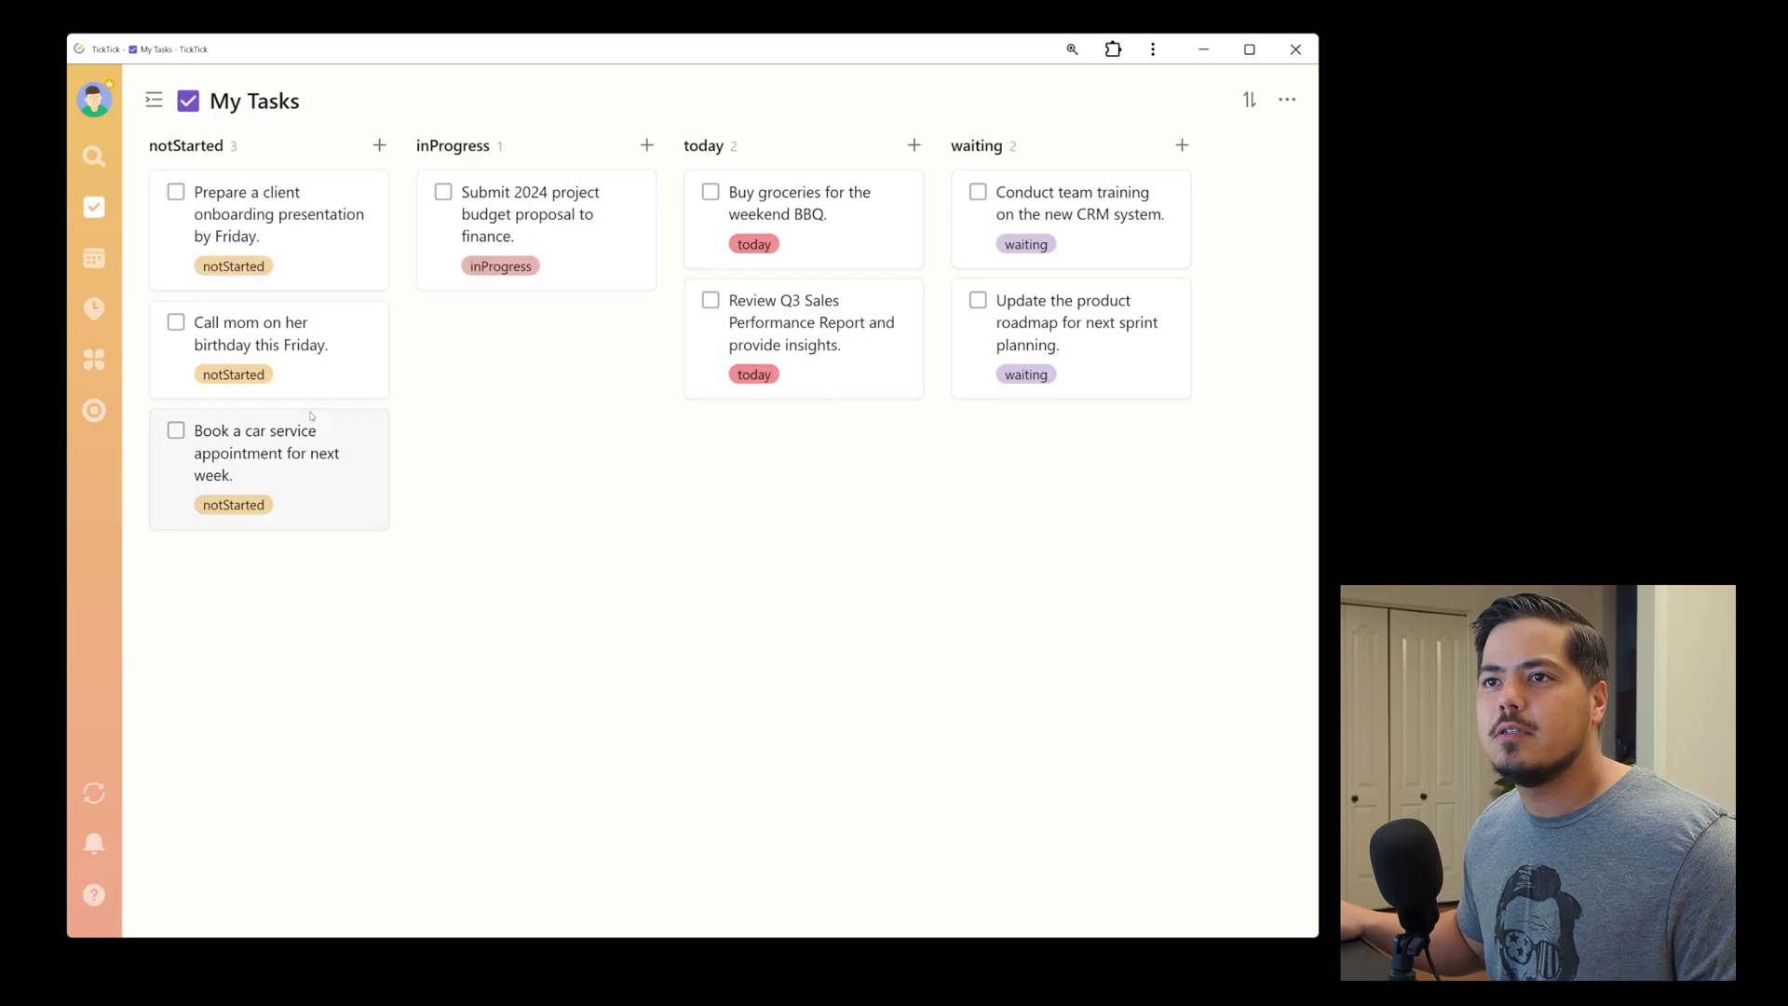
left_click_drag(310, 357, 843, 293)
left_click_drag(308, 461, 922, 401)
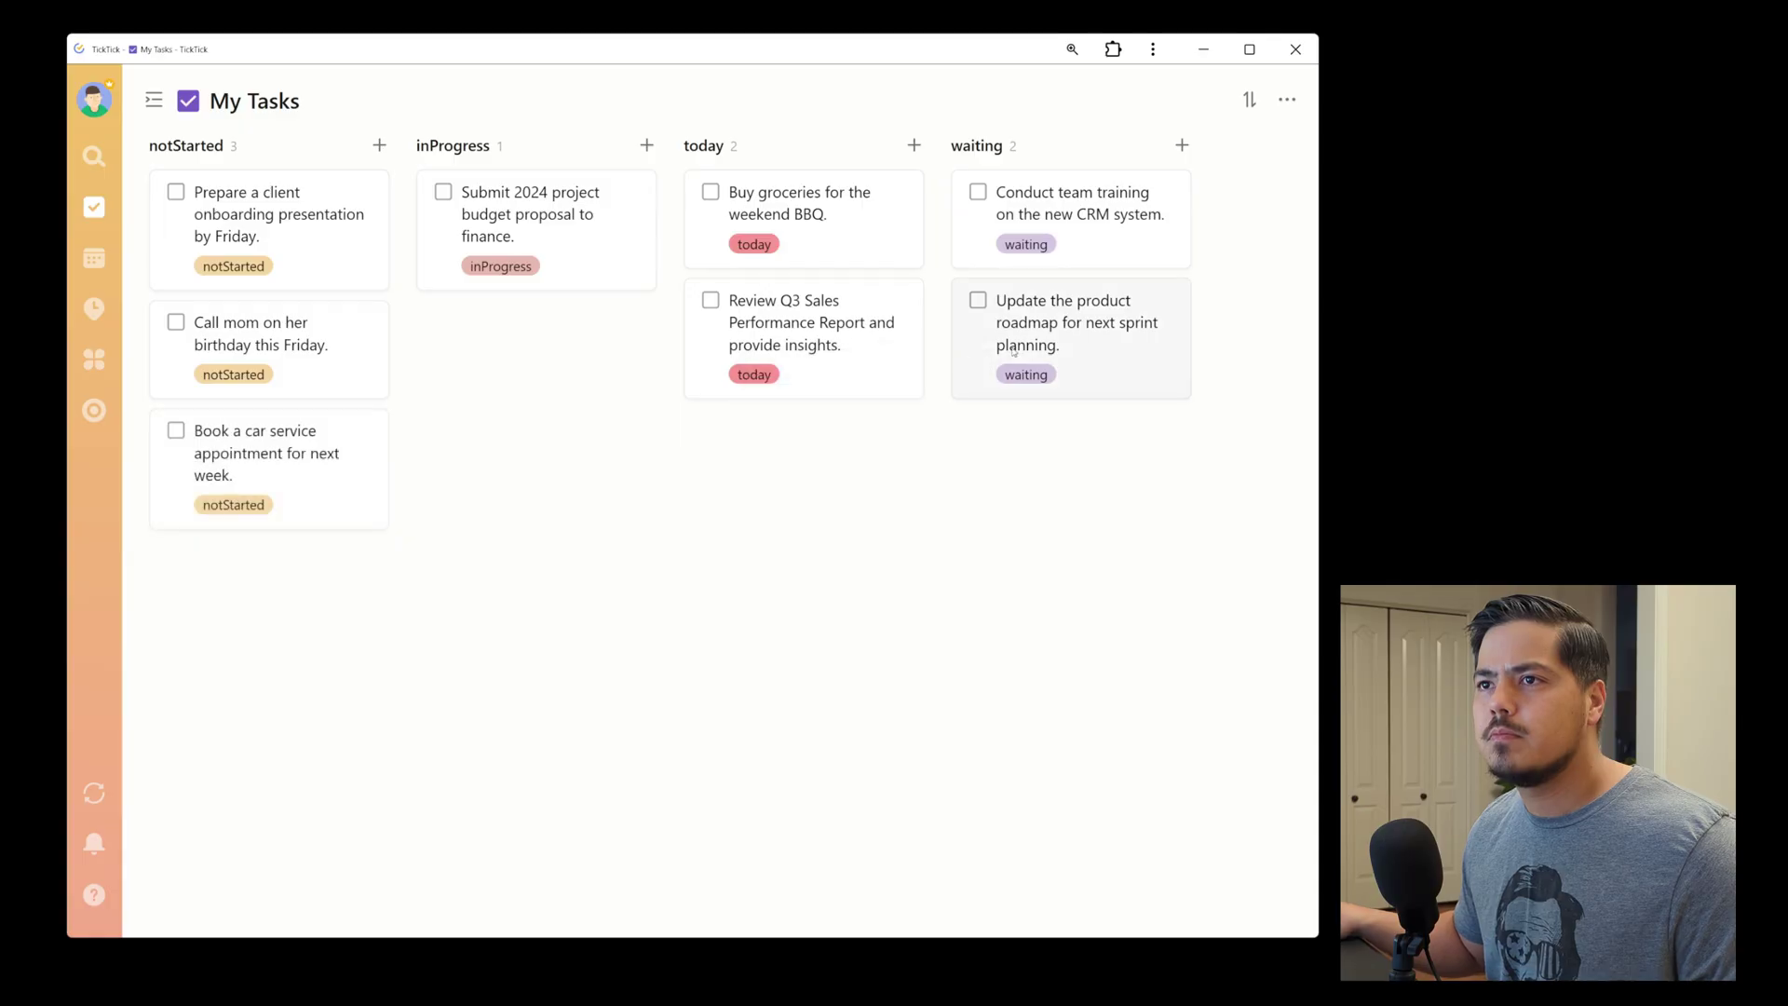
left_click_drag(1043, 326, 574, 266)
- Drag team training and Review Q3 toward inProgress, and drop client onboarding into today
left_click_drag(969, 244, 613, 381)
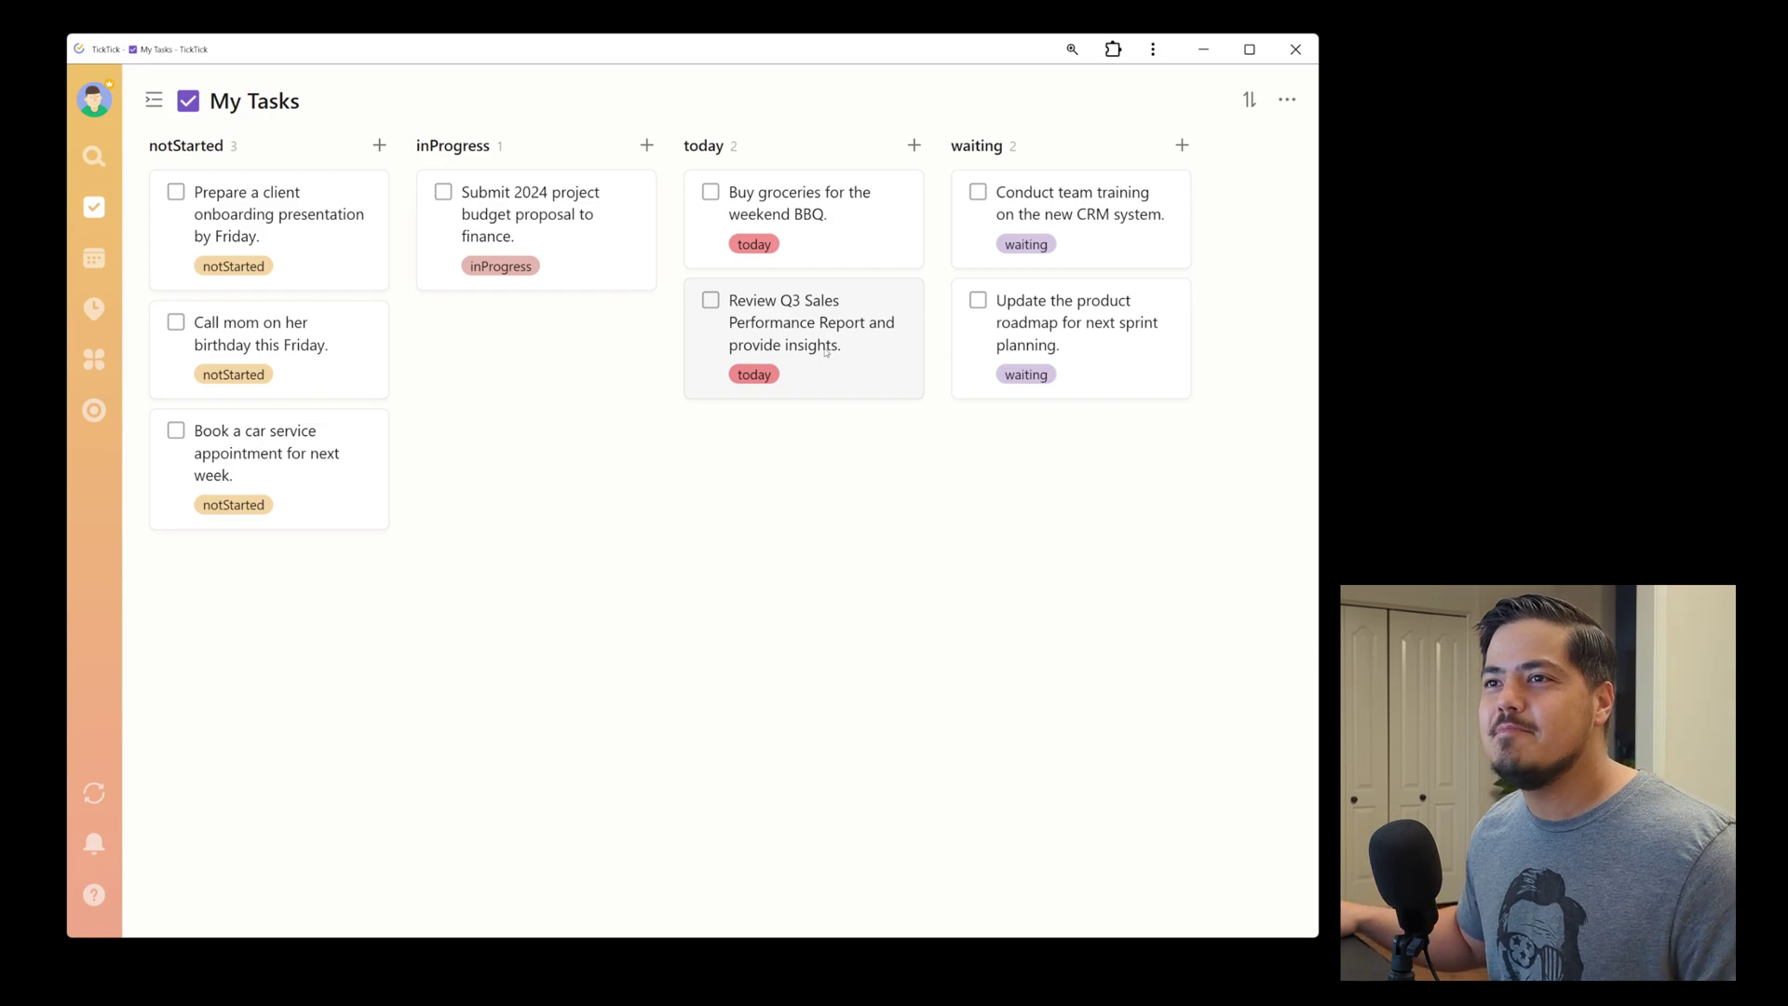
left_click_drag(825, 351, 615, 363)
left_click_drag(270, 345, 838, 410)
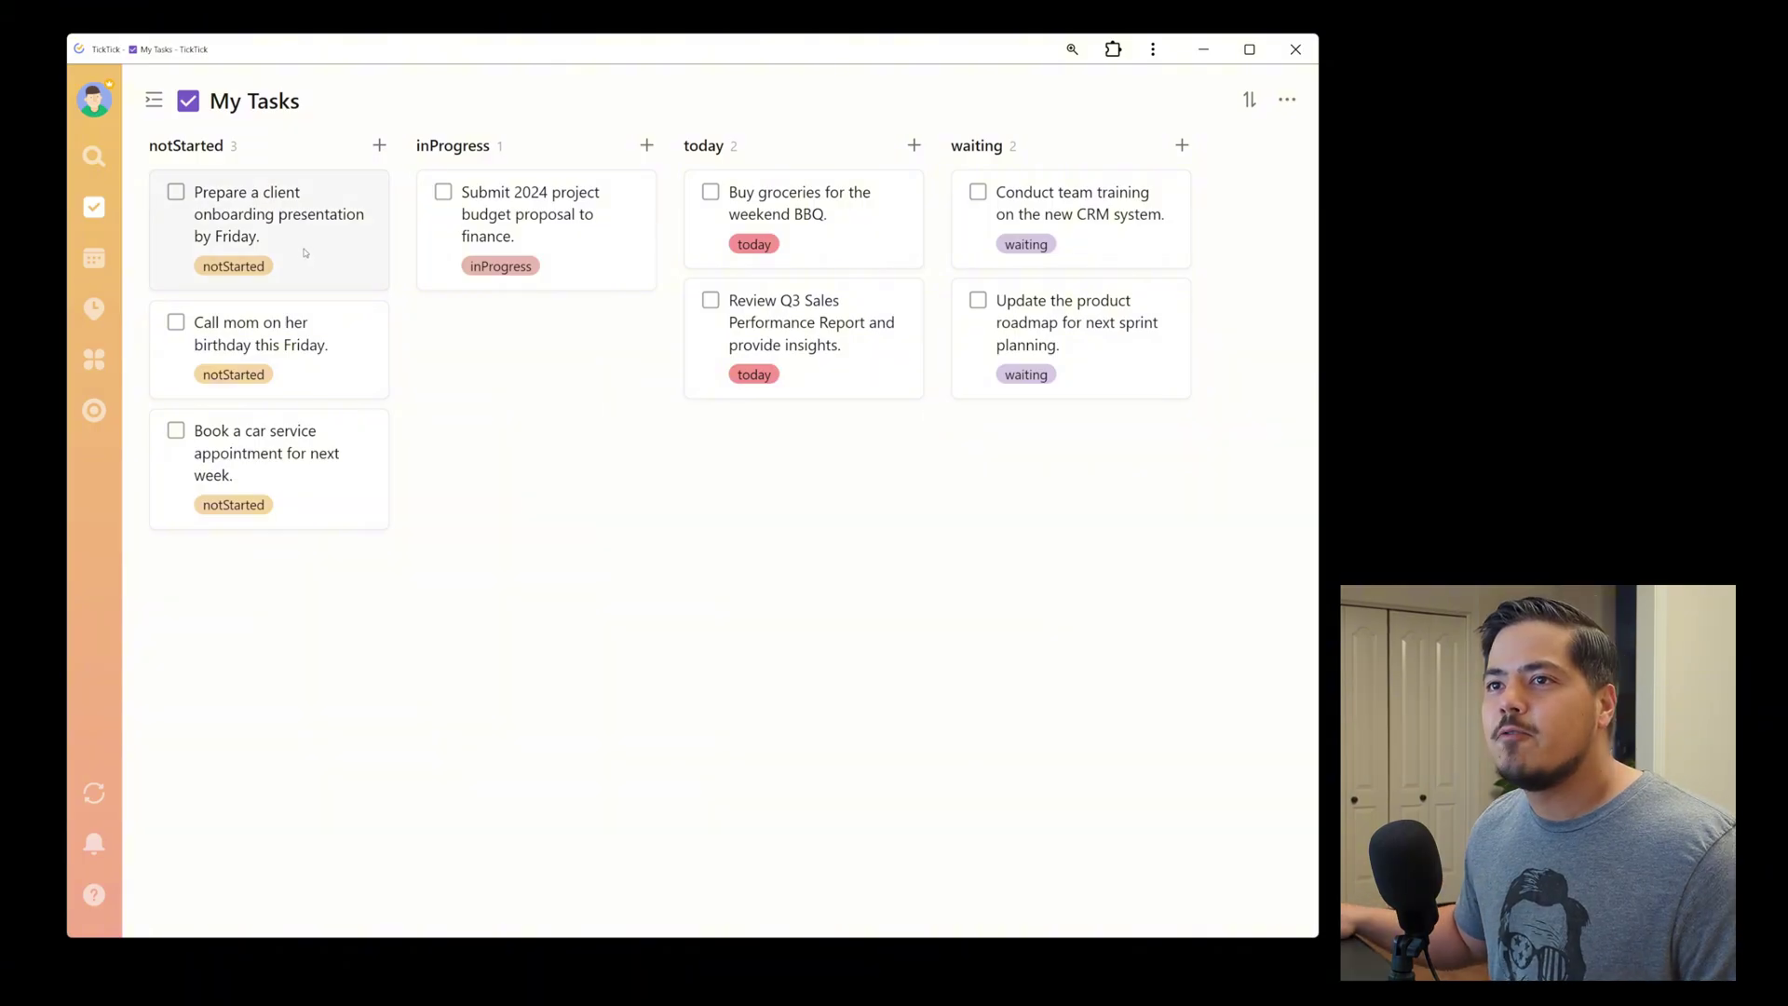
left_click_drag(294, 232, 833, 442)
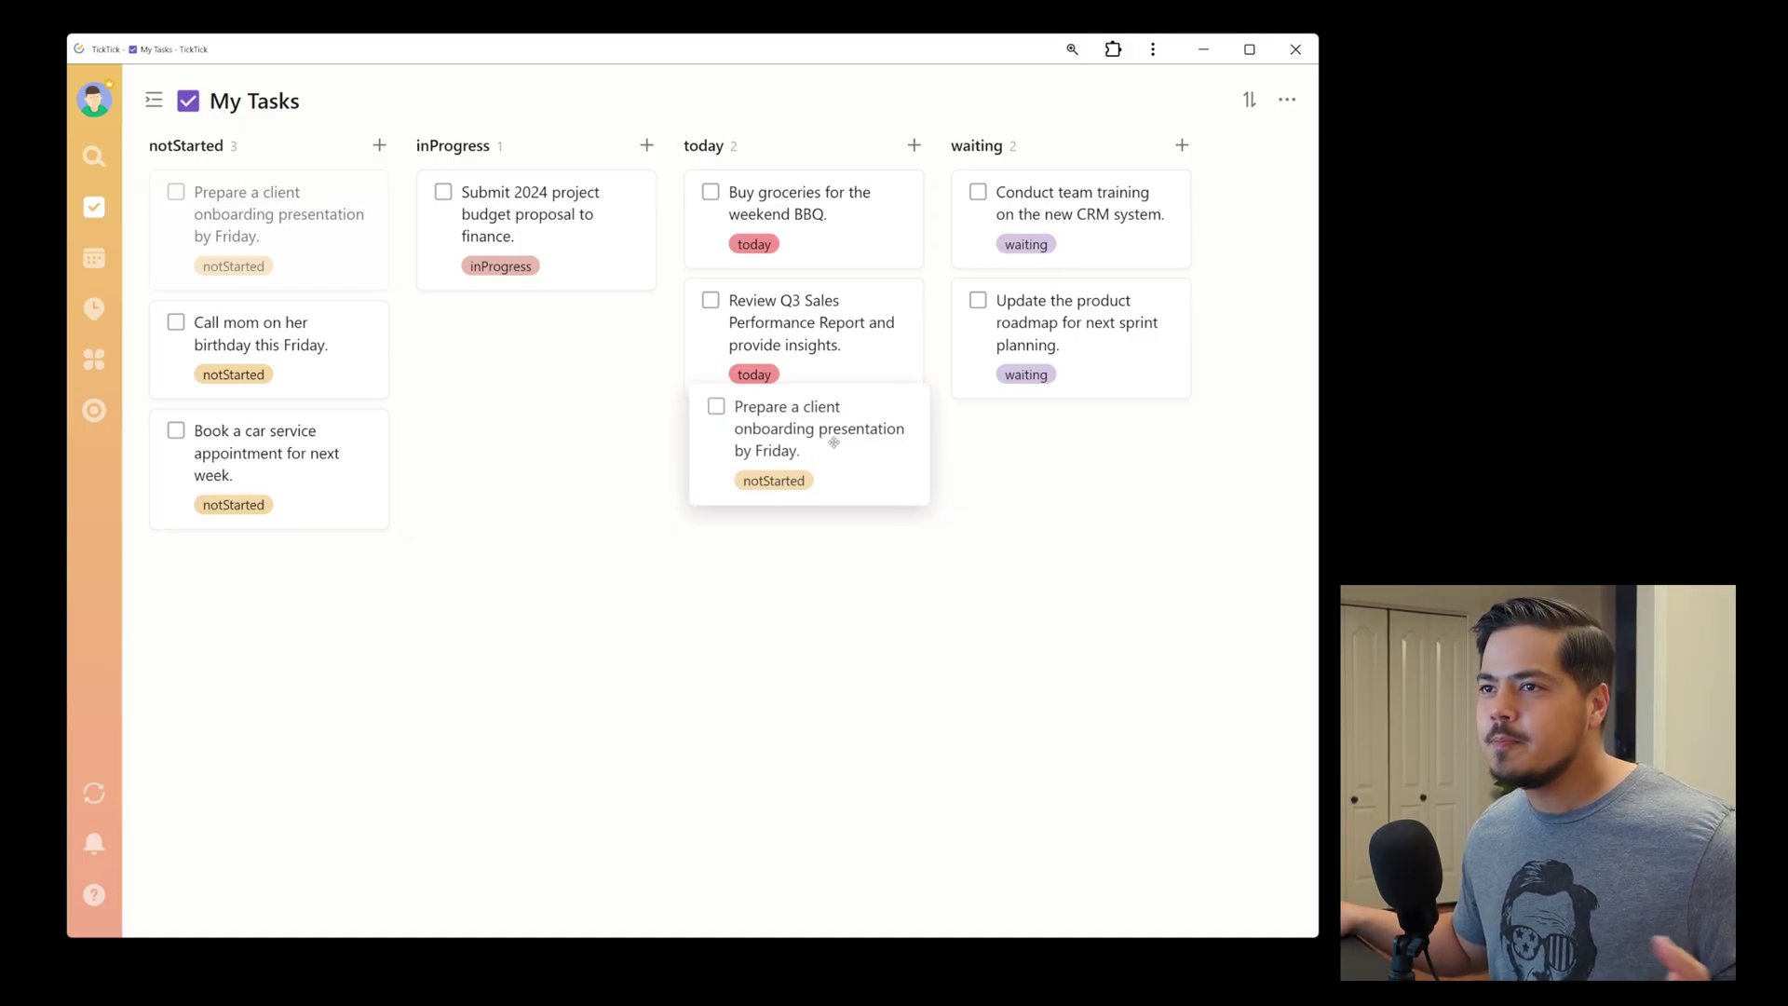
left_click_drag(833, 442, 835, 441)
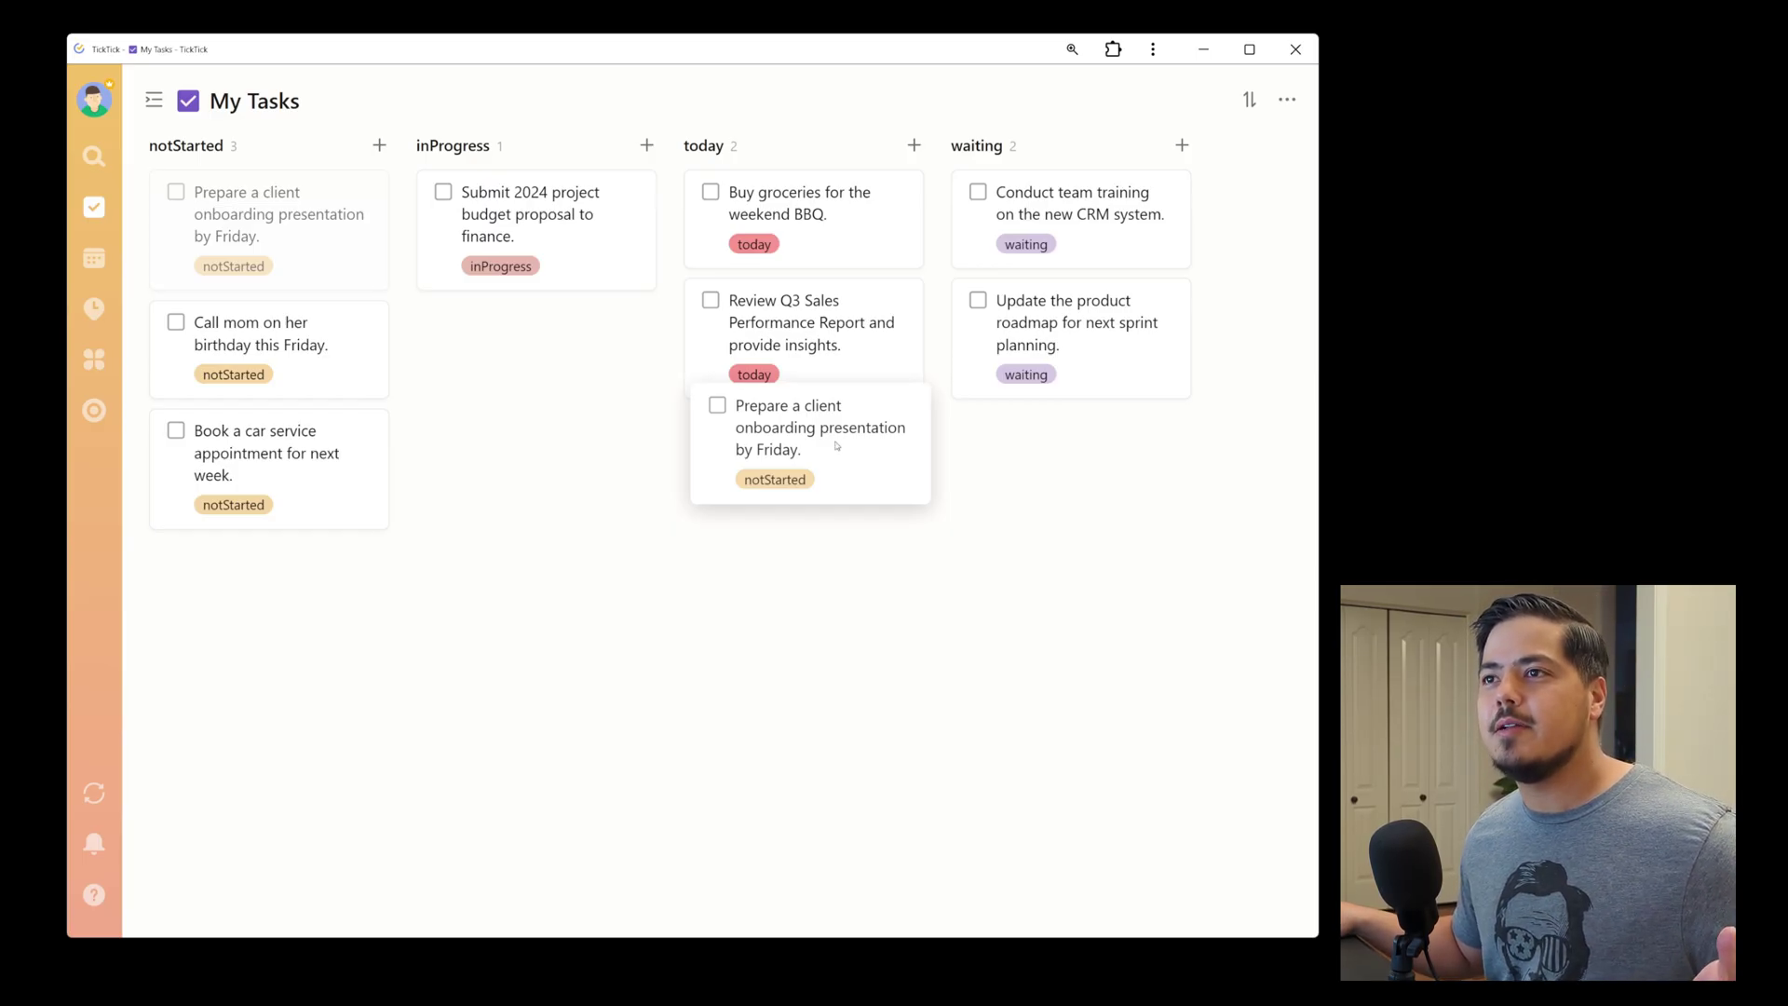
left_click_drag(836, 446, 837, 445)
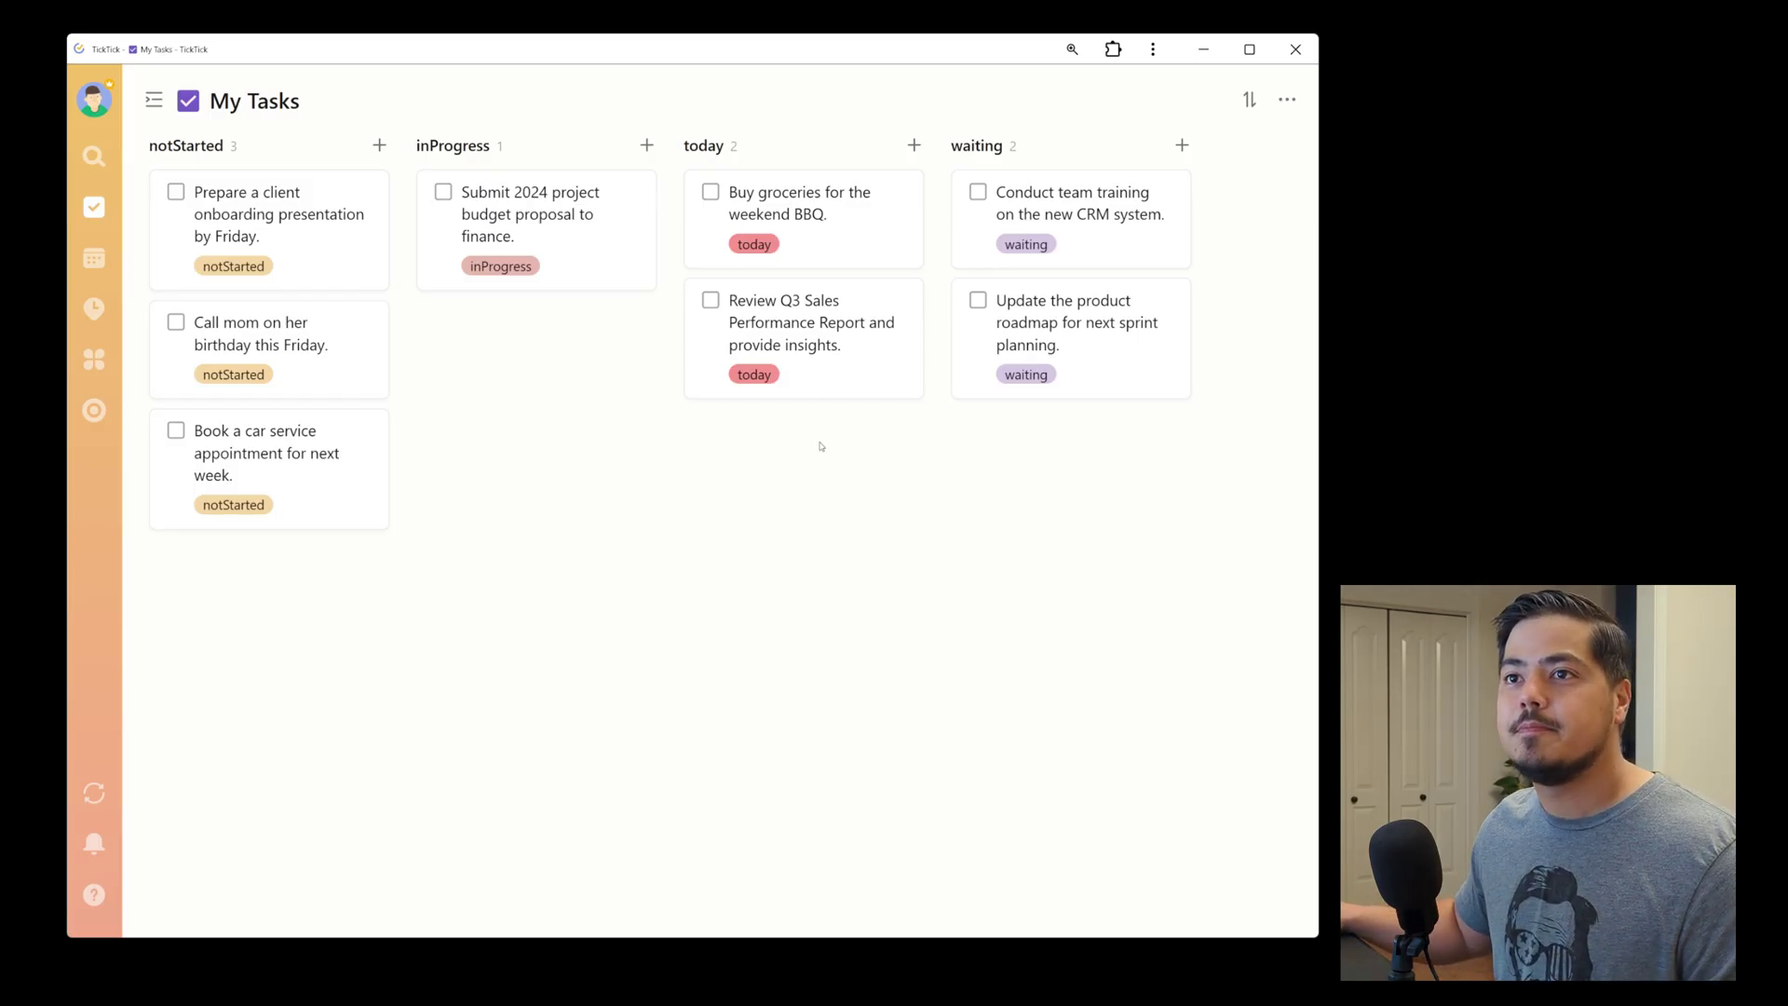
- Delete the notStarted, inProgress, today and waiting tags
left_click(154, 99)
left_click(353, 495)
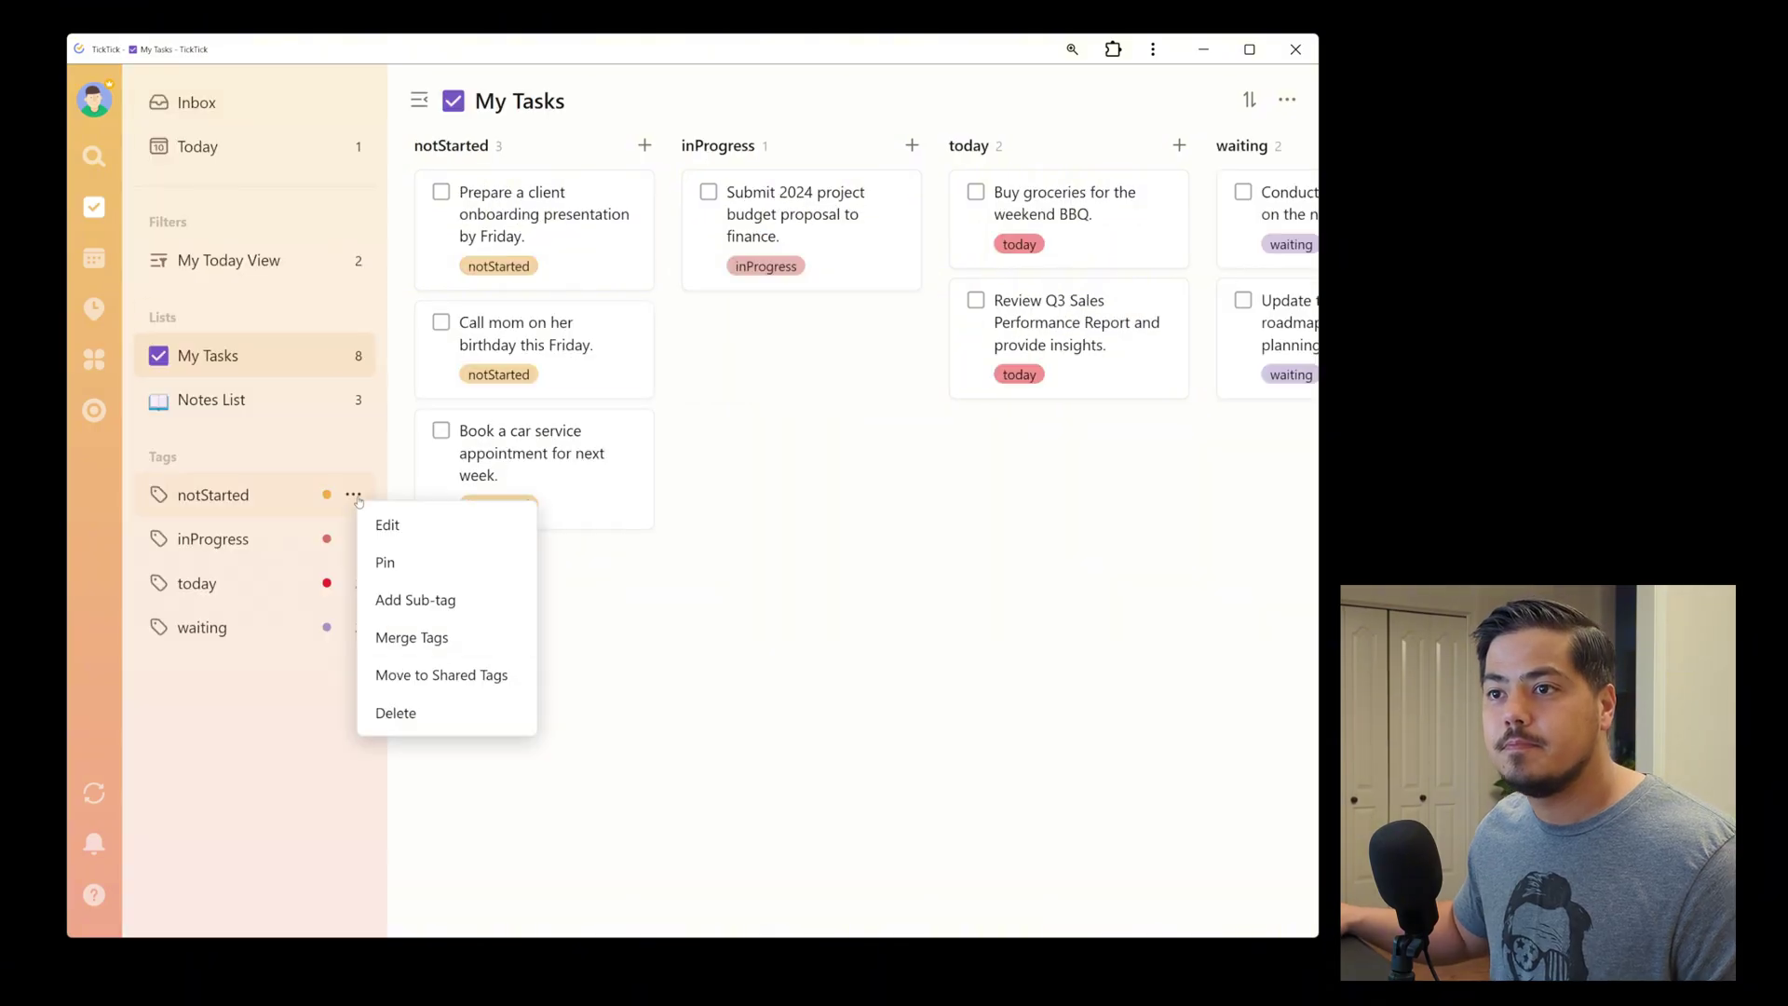
left_click(395, 712)
left_click(353, 495)
left_click(396, 713)
left_click(858, 395)
left_click(353, 495)
left_click(396, 713)
left_click(858, 395)
left_click(353, 494)
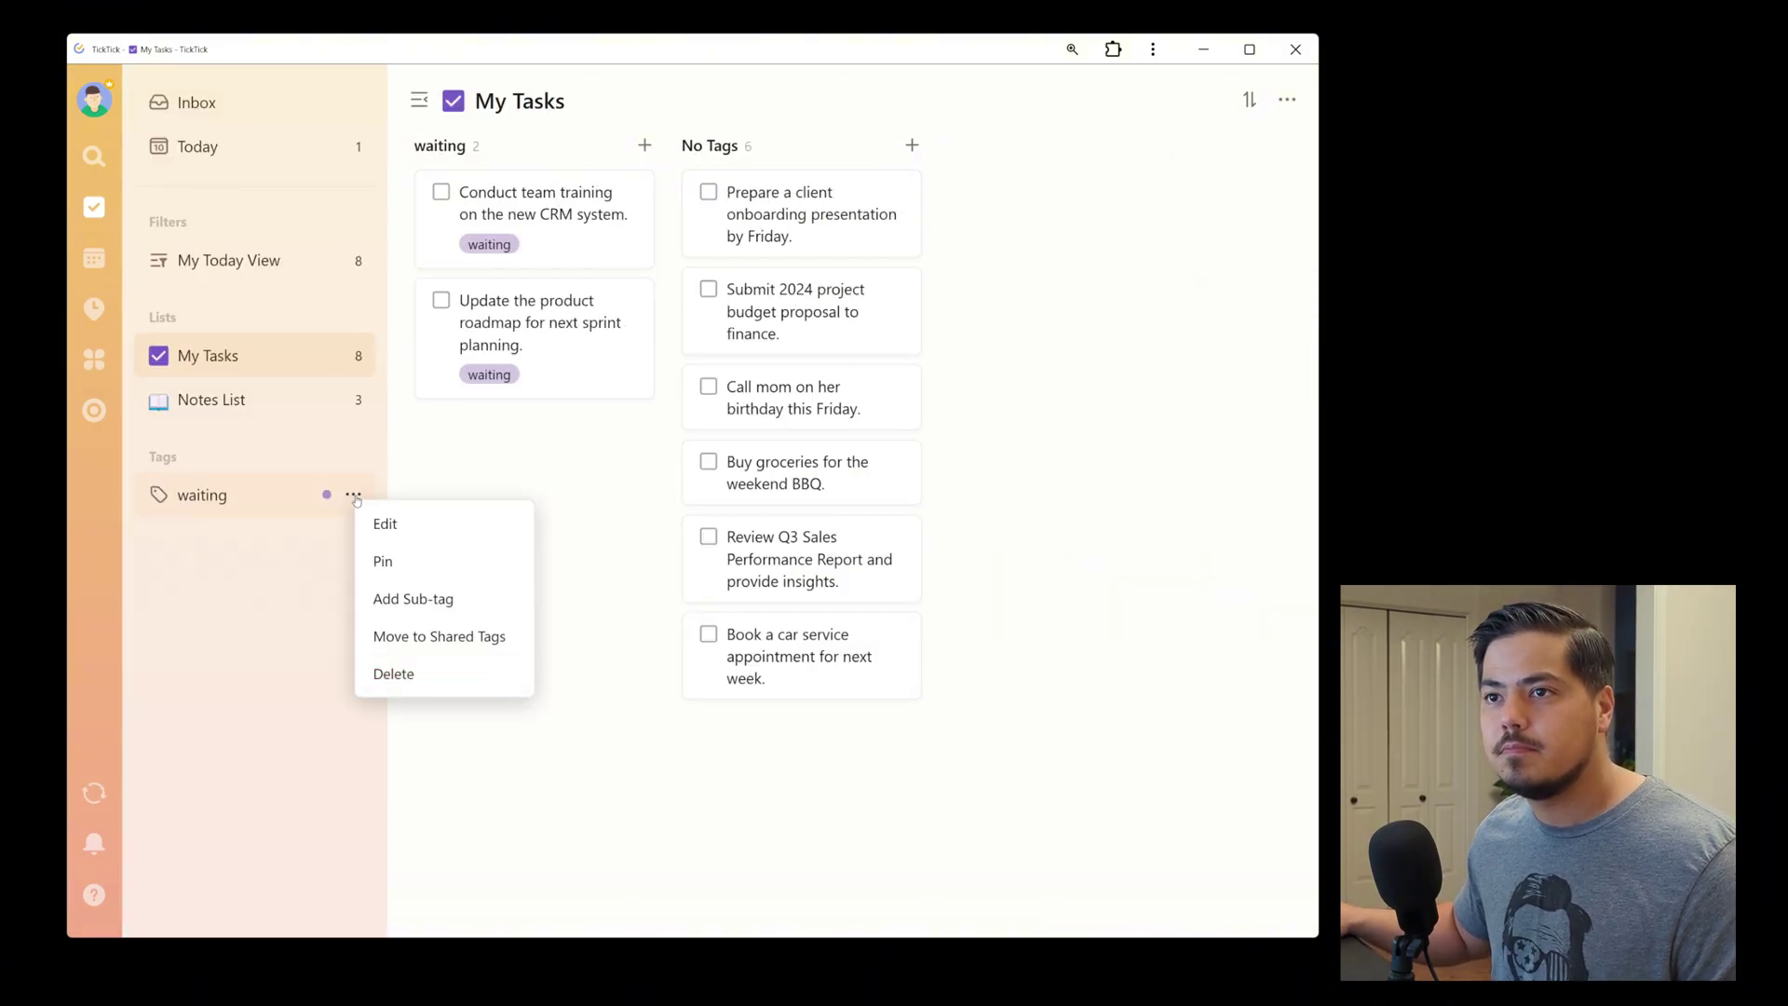
left_click(394, 674)
left_click(858, 395)
- Add four lists named Not Started, In Progress, Today and Waiting
left_click(354, 316)
type("Not Started")
key("Return")
left_click(354, 316)
type("In Progress")
key("Return")
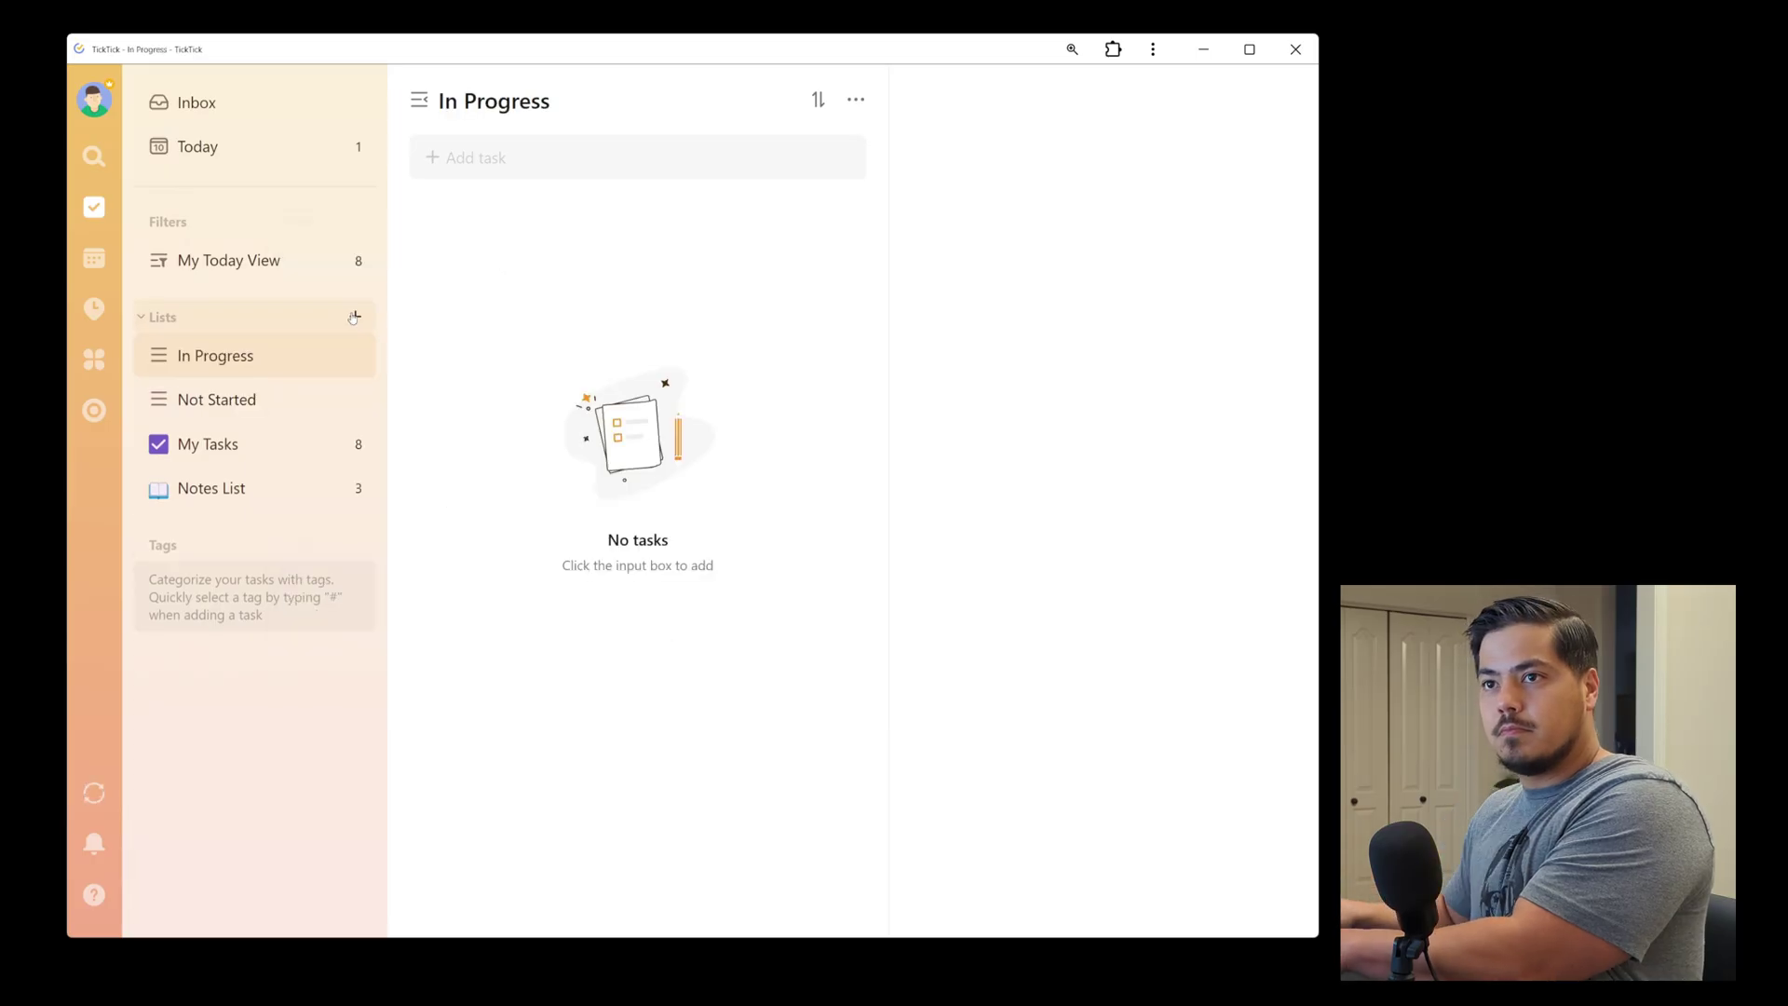
left_click(354, 317)
type("Today")
key("Return")
left_click(354, 317)
type("Waiting")
key("Return")
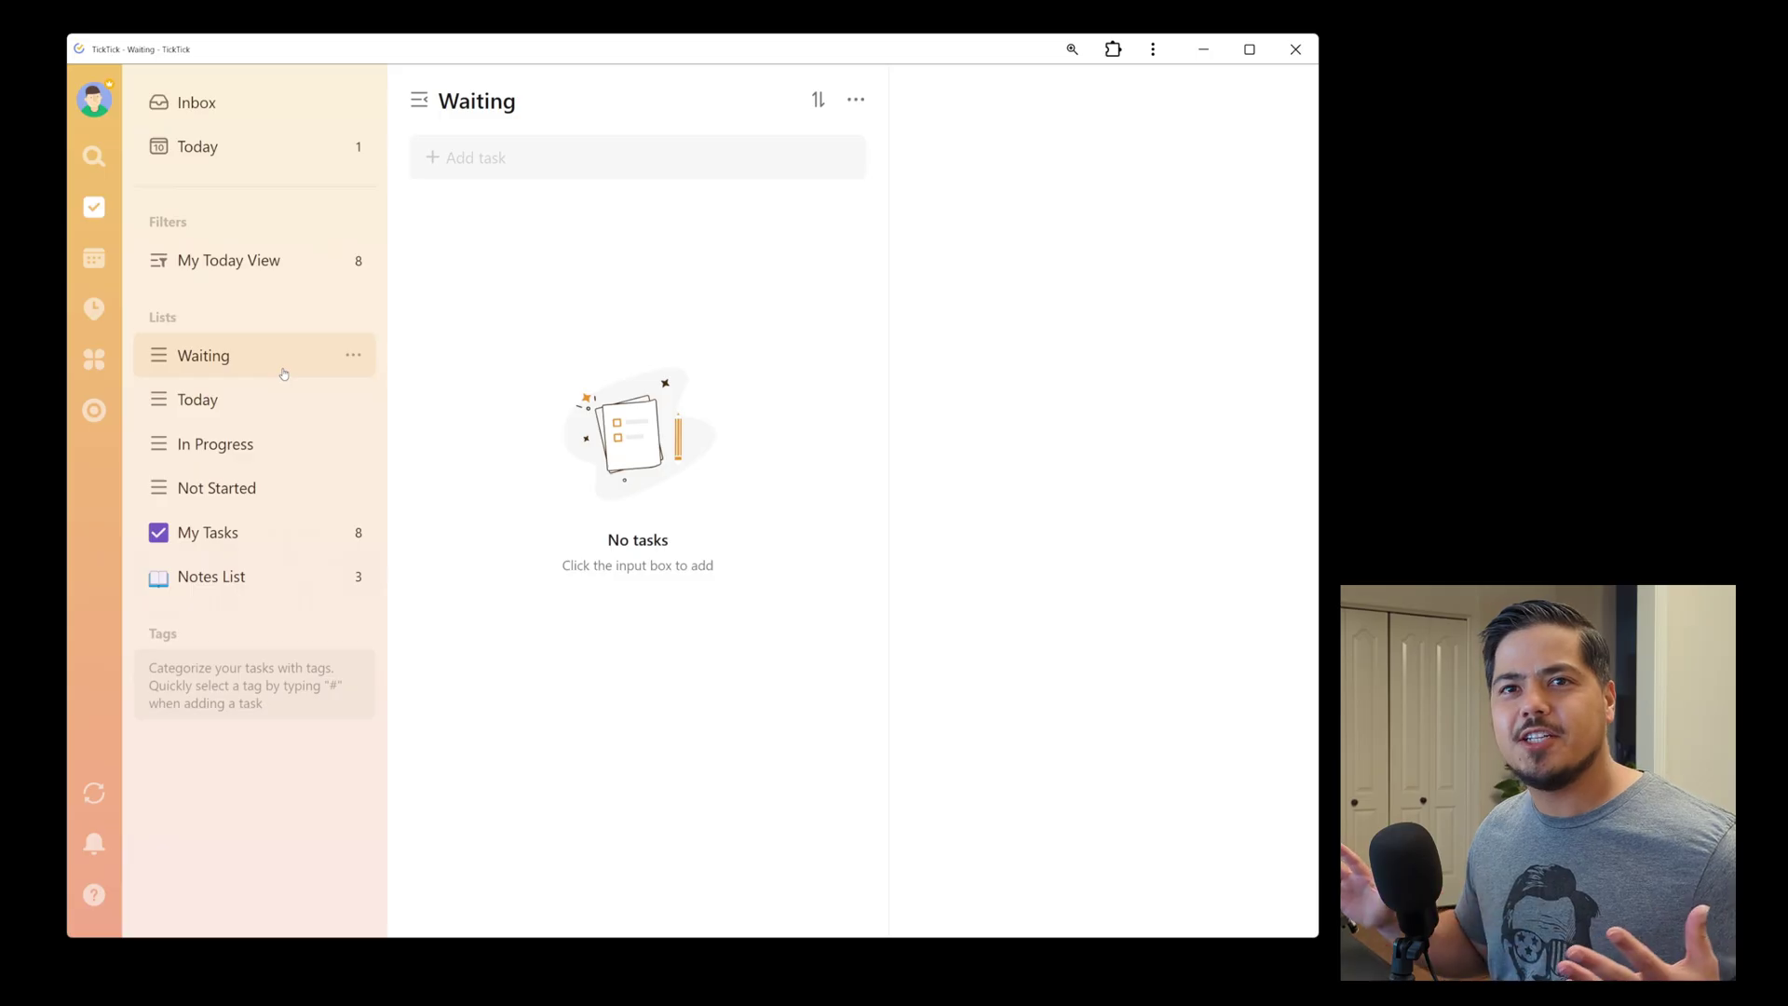
- Give the Waiting list an hourglass icon
left_click(352, 357)
left_click(409, 384)
left_click(328, 320)
left_click(344, 496)
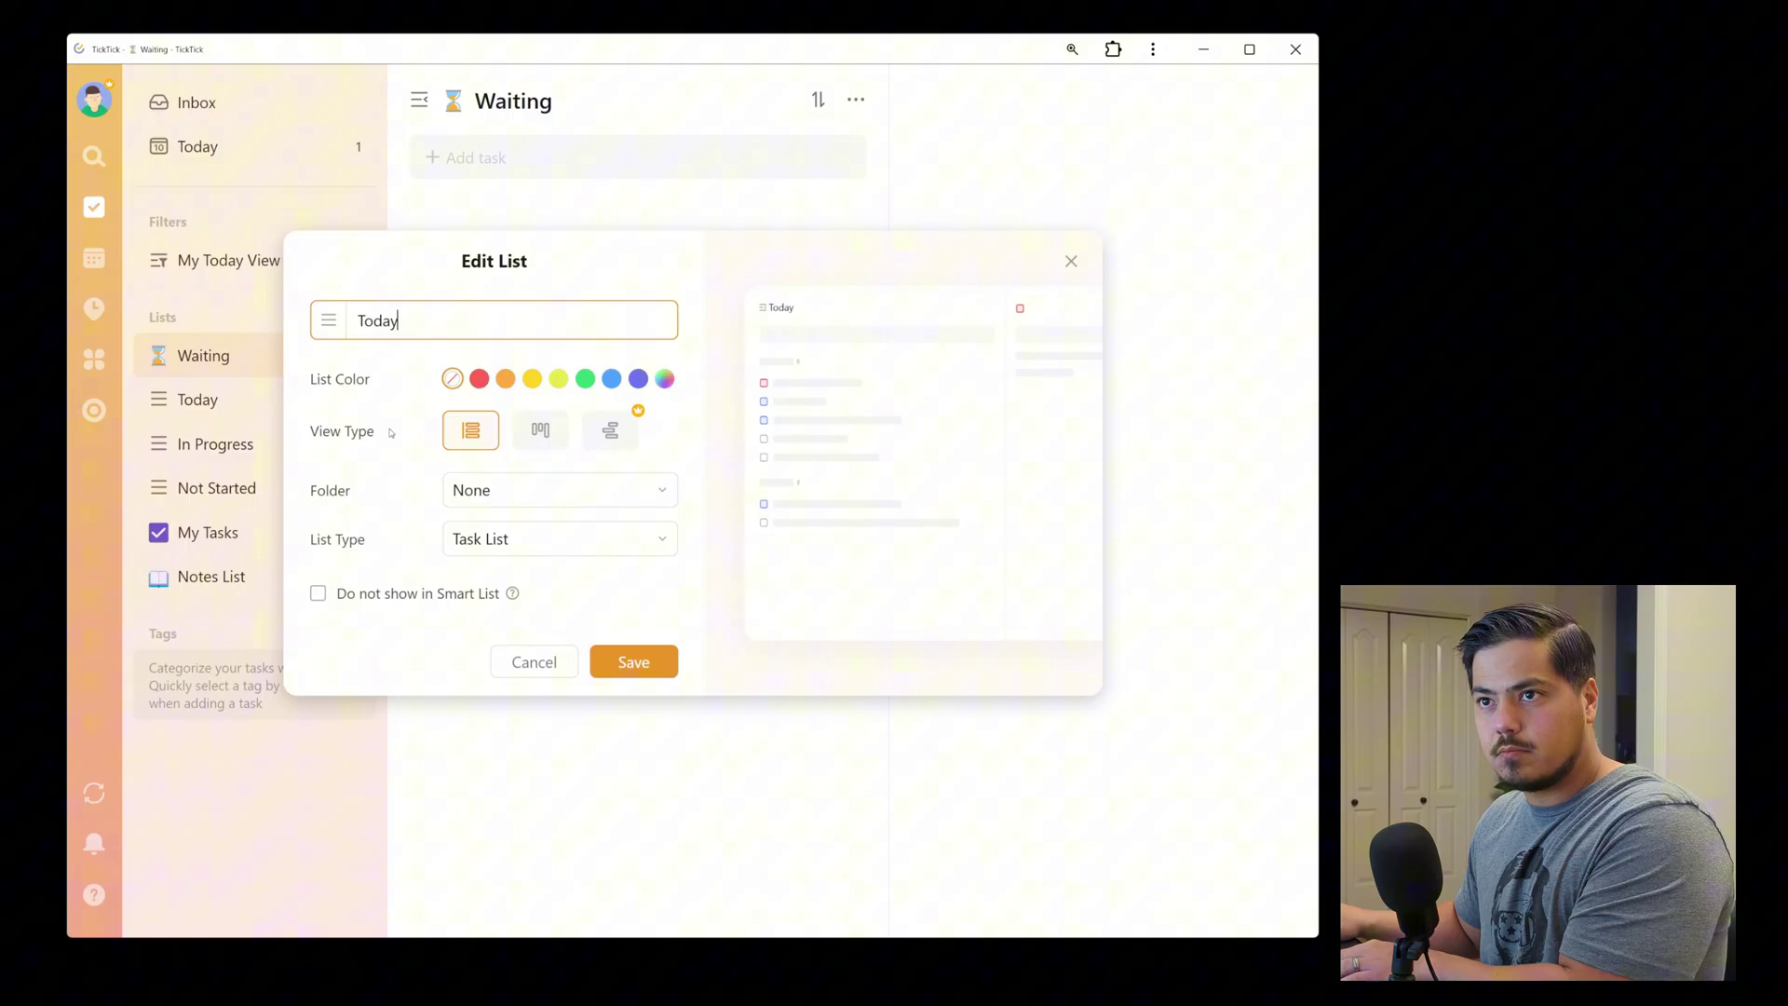
- Set Today, In Progress and Not Started icons from emoji searches 'calen', 'run' and 'new'
left_click(328, 320)
type("calen")
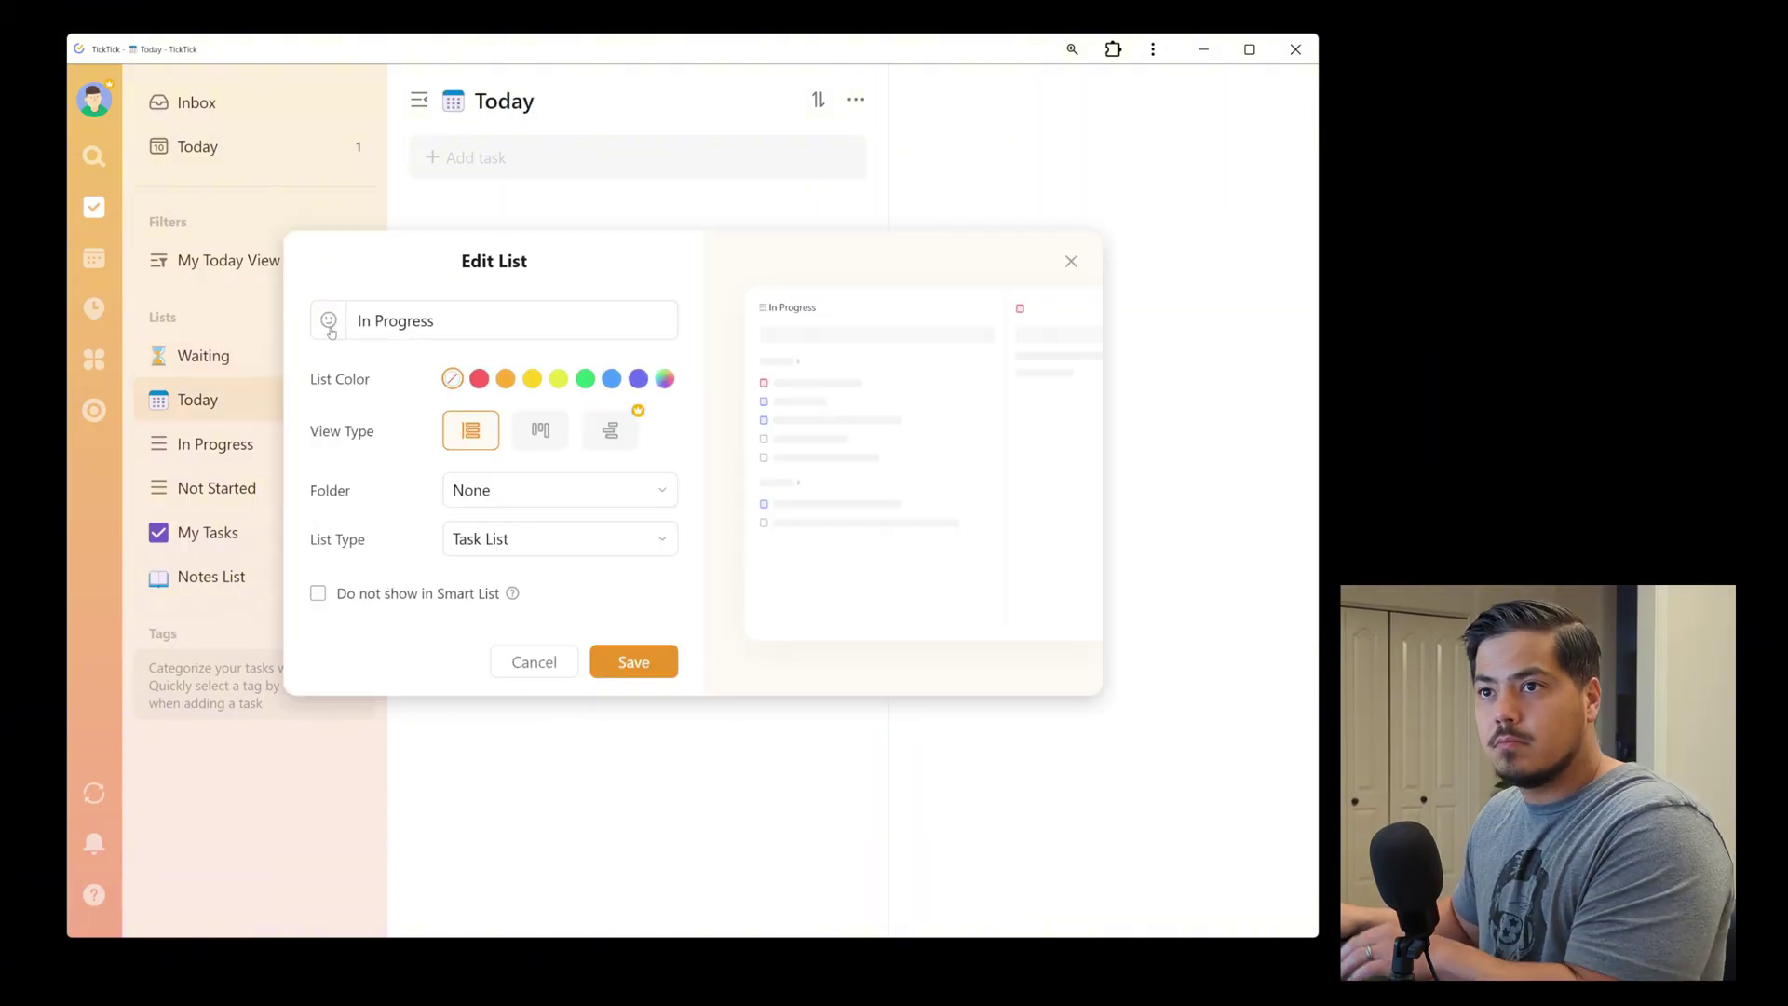
left_click(328, 319)
type("run")
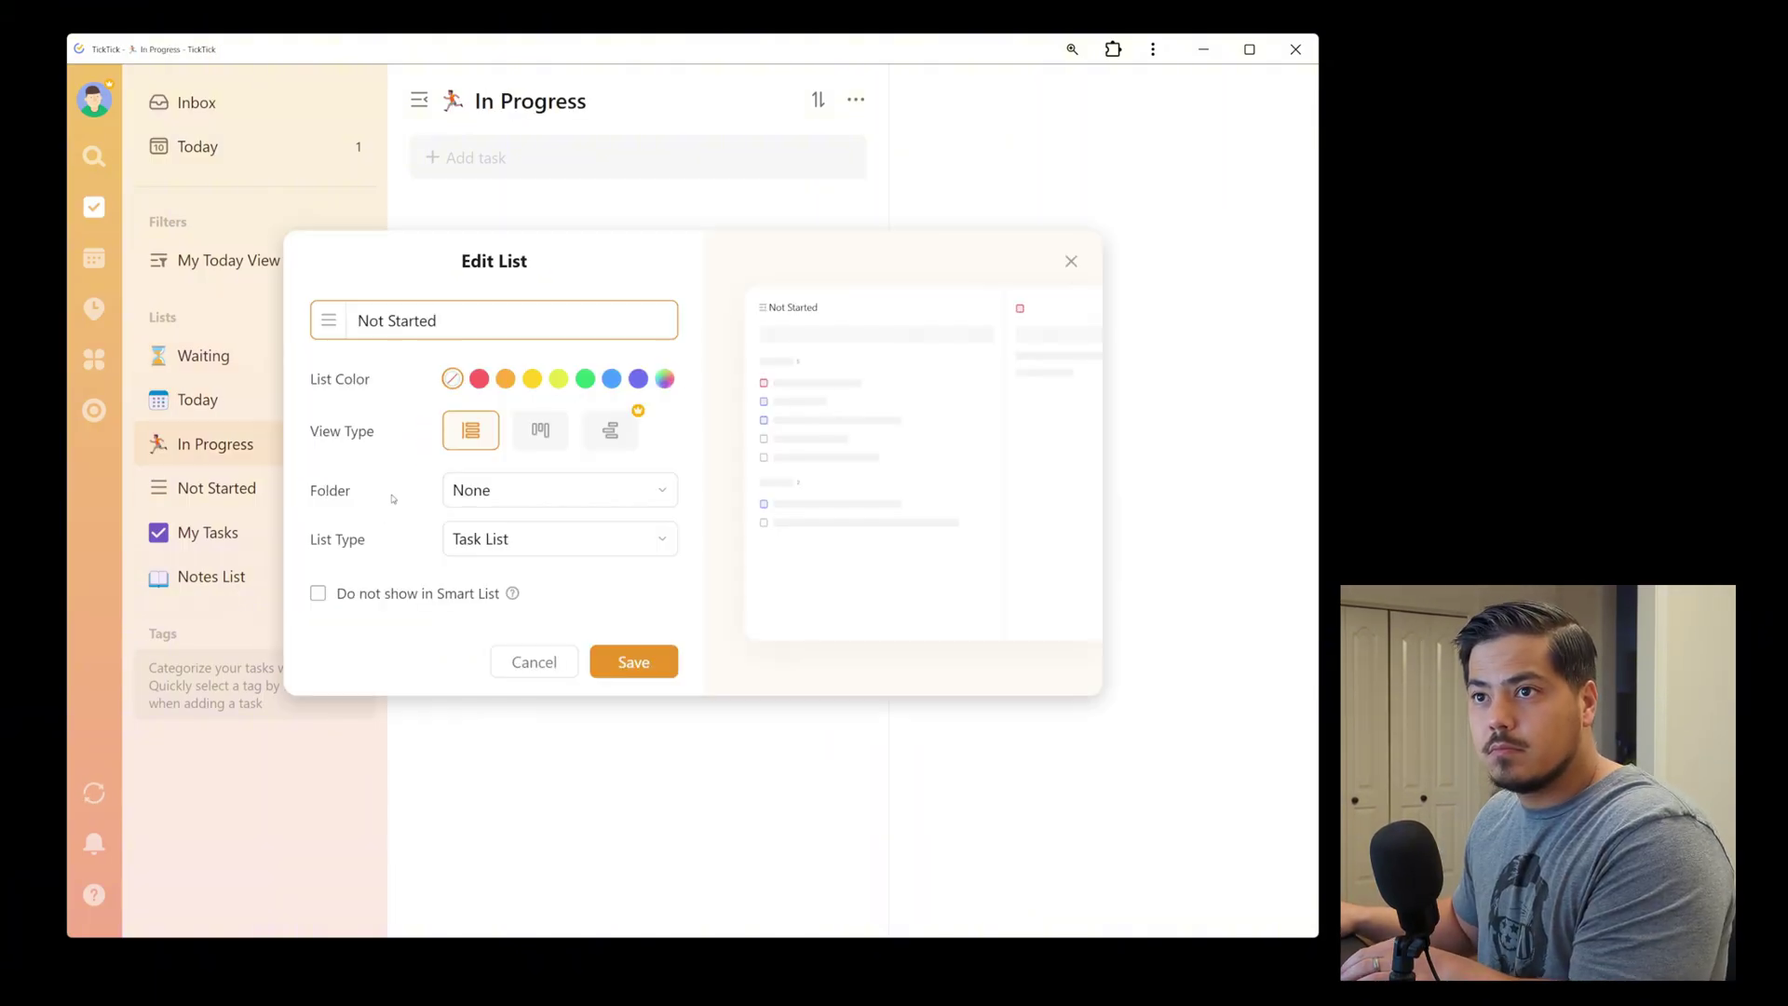
left_click(328, 319)
type("new")
left_click(512, 434)
left_click(634, 669)
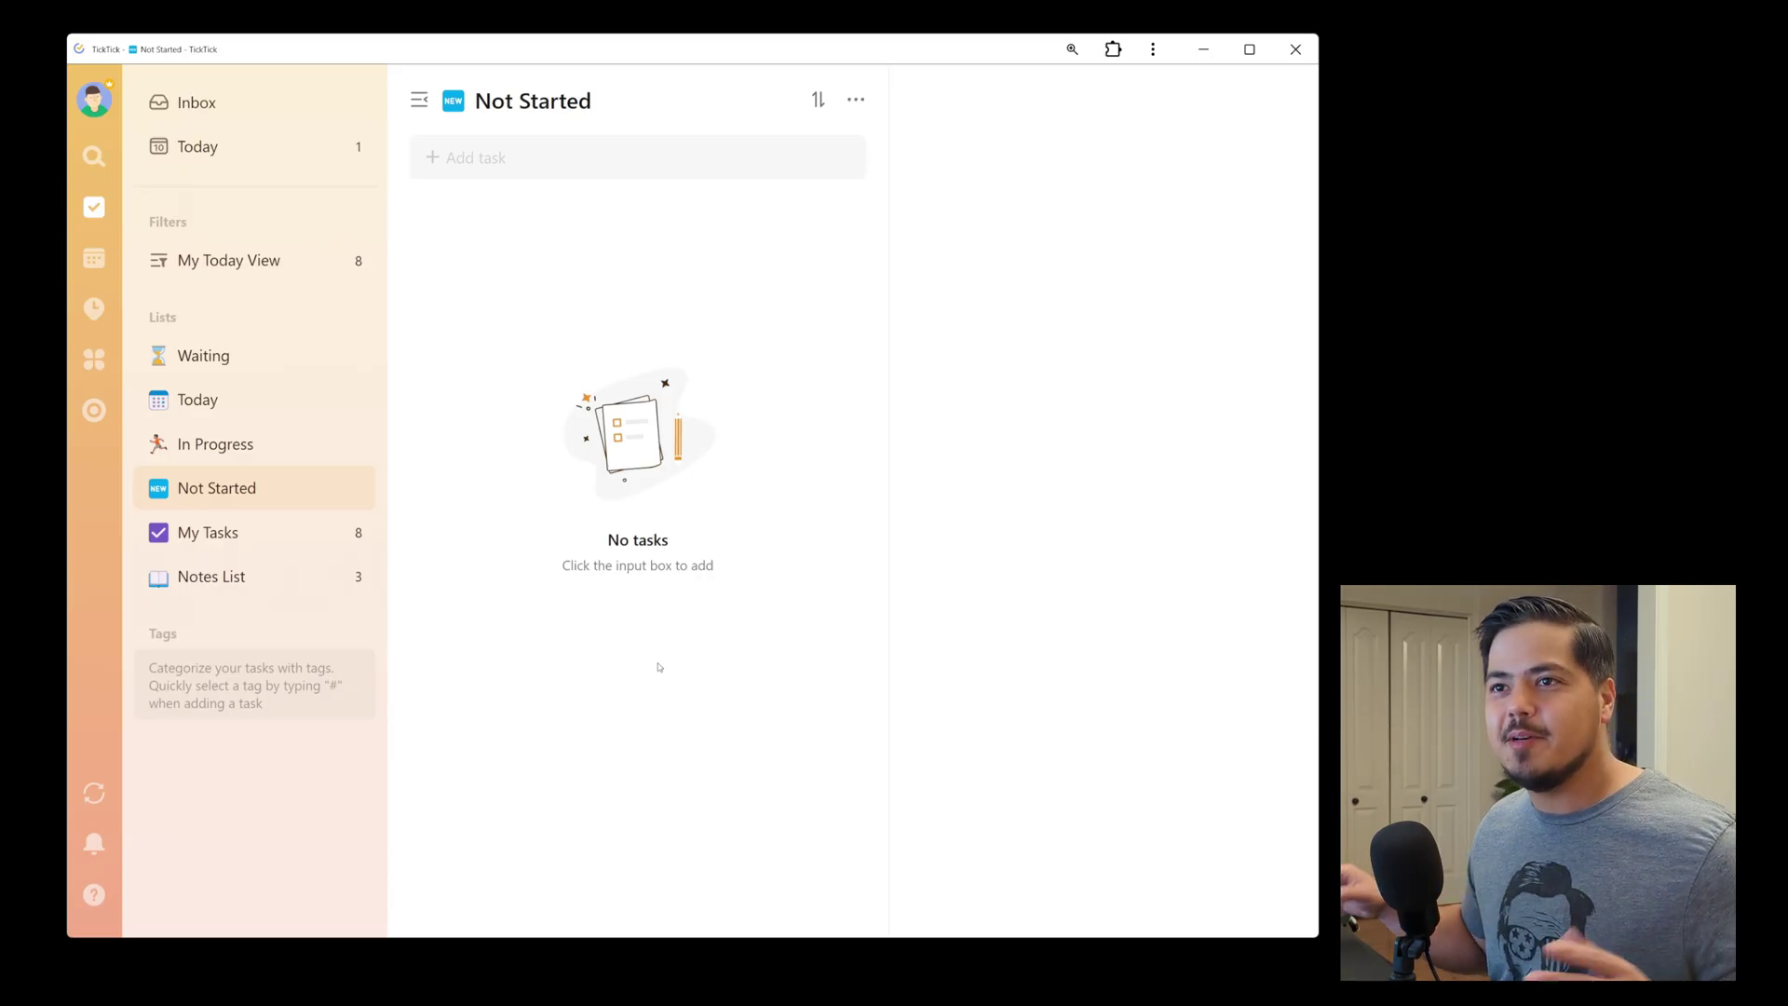
- Move the My Tasks tasks two each into Waiting, Today, In Progress and Not Started
left_click(270, 552)
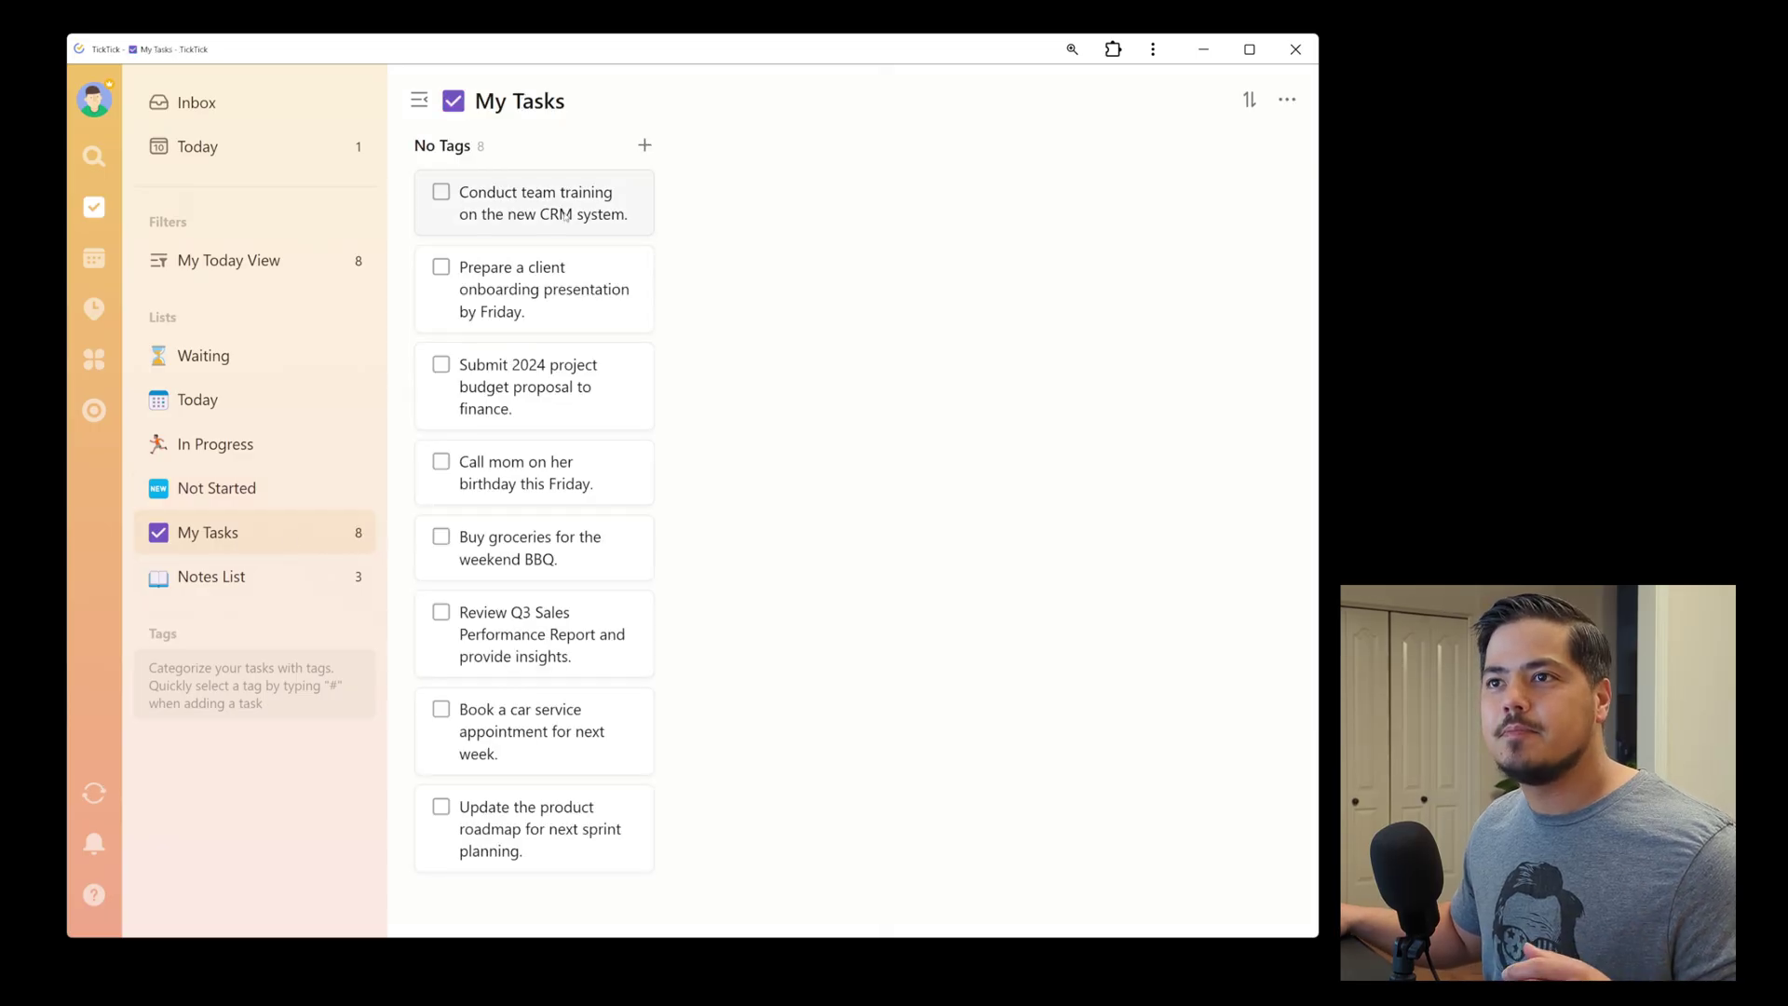
left_click_drag(519, 191, 203, 355)
left_click_drag(522, 280, 203, 355)
left_click_drag(522, 298, 198, 399)
left_click_drag(522, 298, 363, 411)
left_click_drag(521, 298, 354, 444)
left_click_drag(521, 298, 354, 444)
left_click_drag(521, 298, 354, 488)
left_click_drag(521, 200, 354, 488)
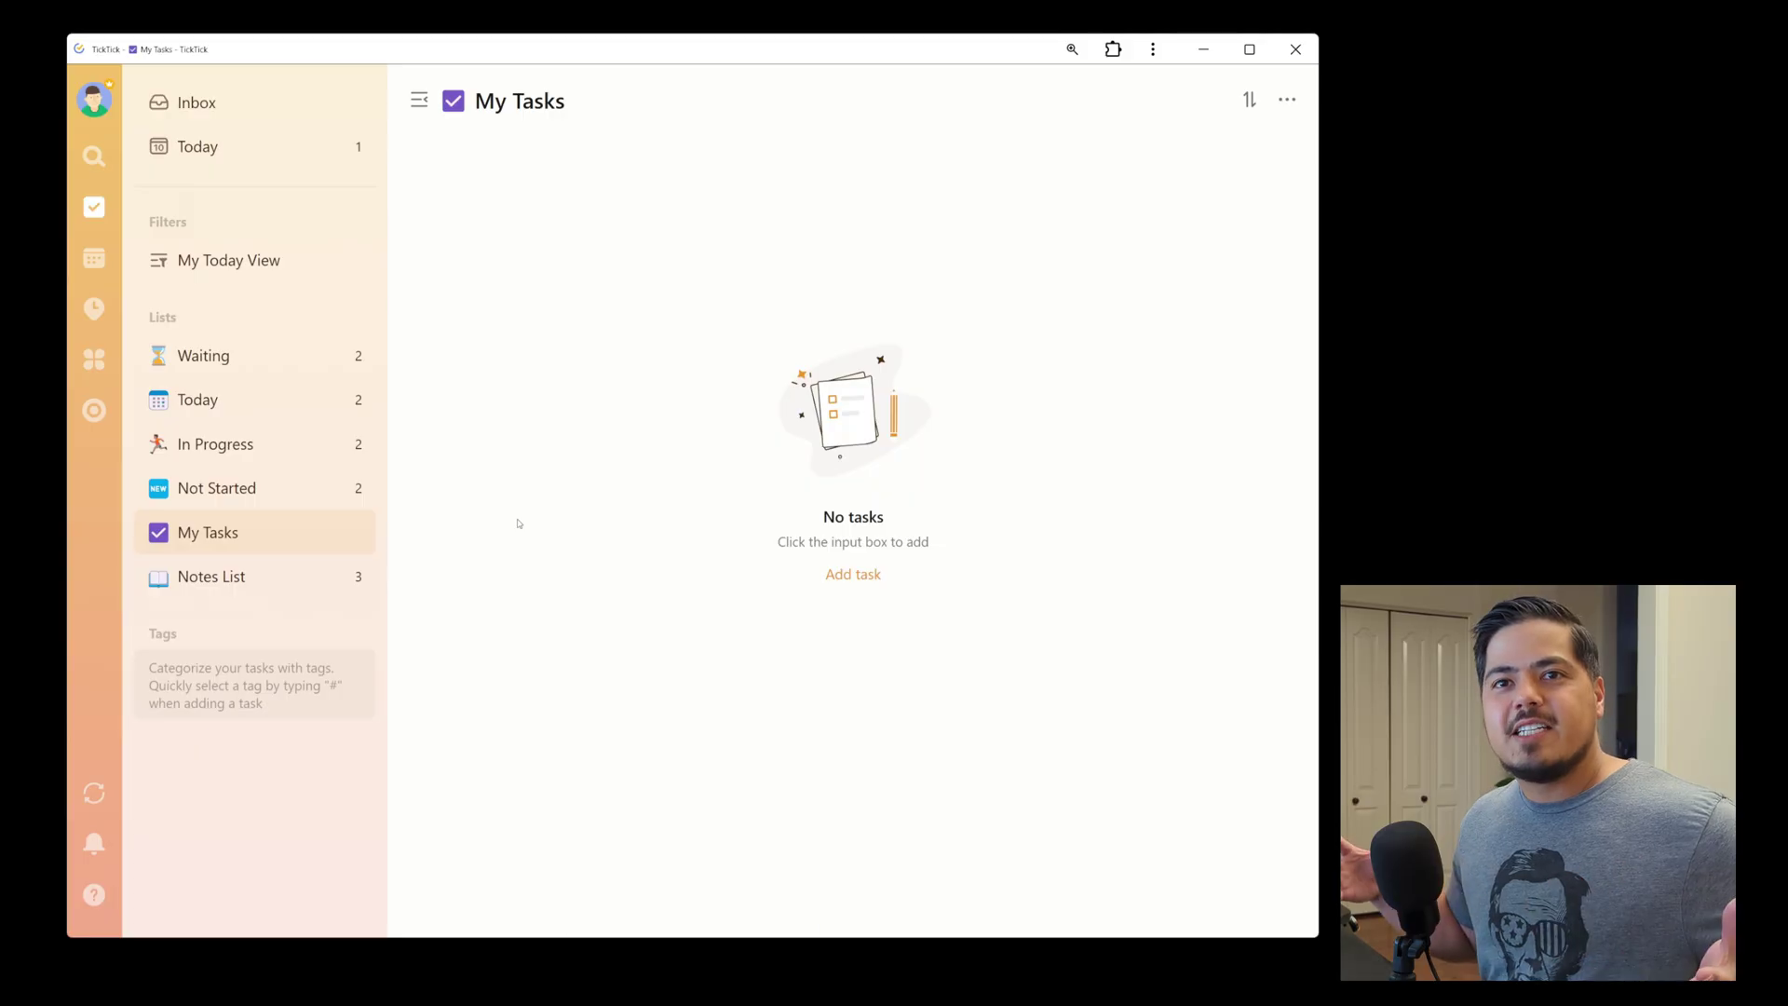
- Delete the emptied My Tasks list
left_click(362, 536)
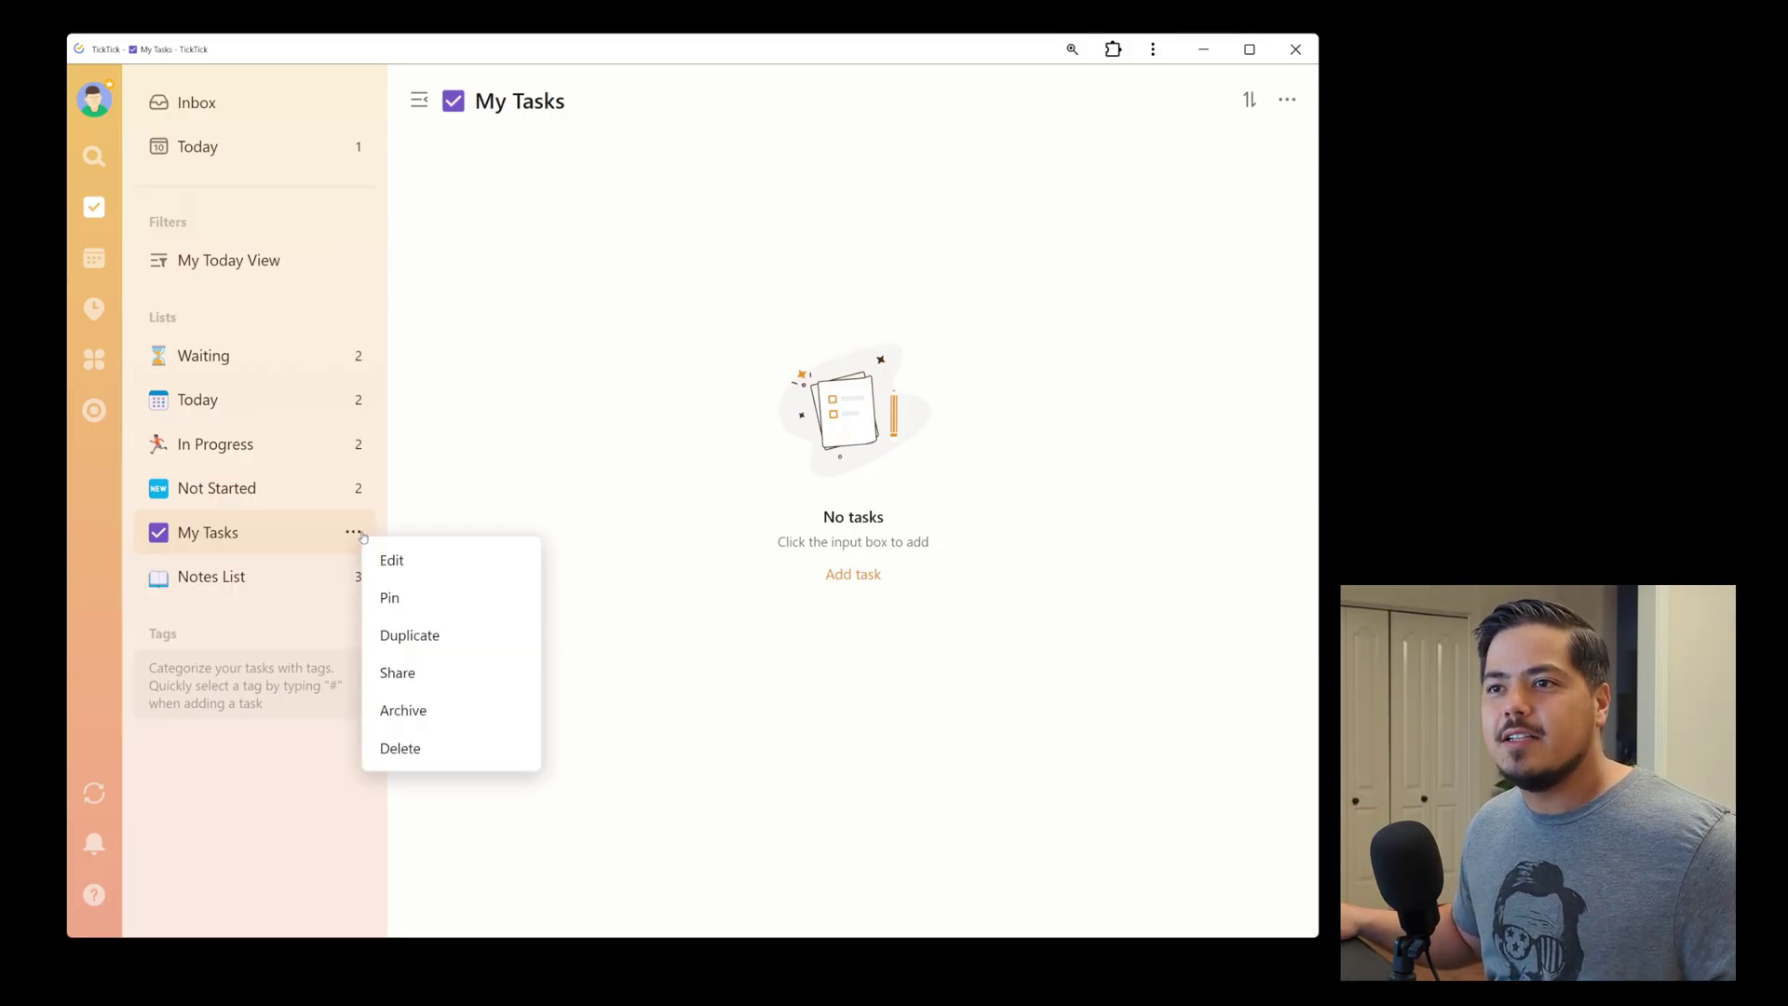
left_click(426, 748)
left_click(842, 396)
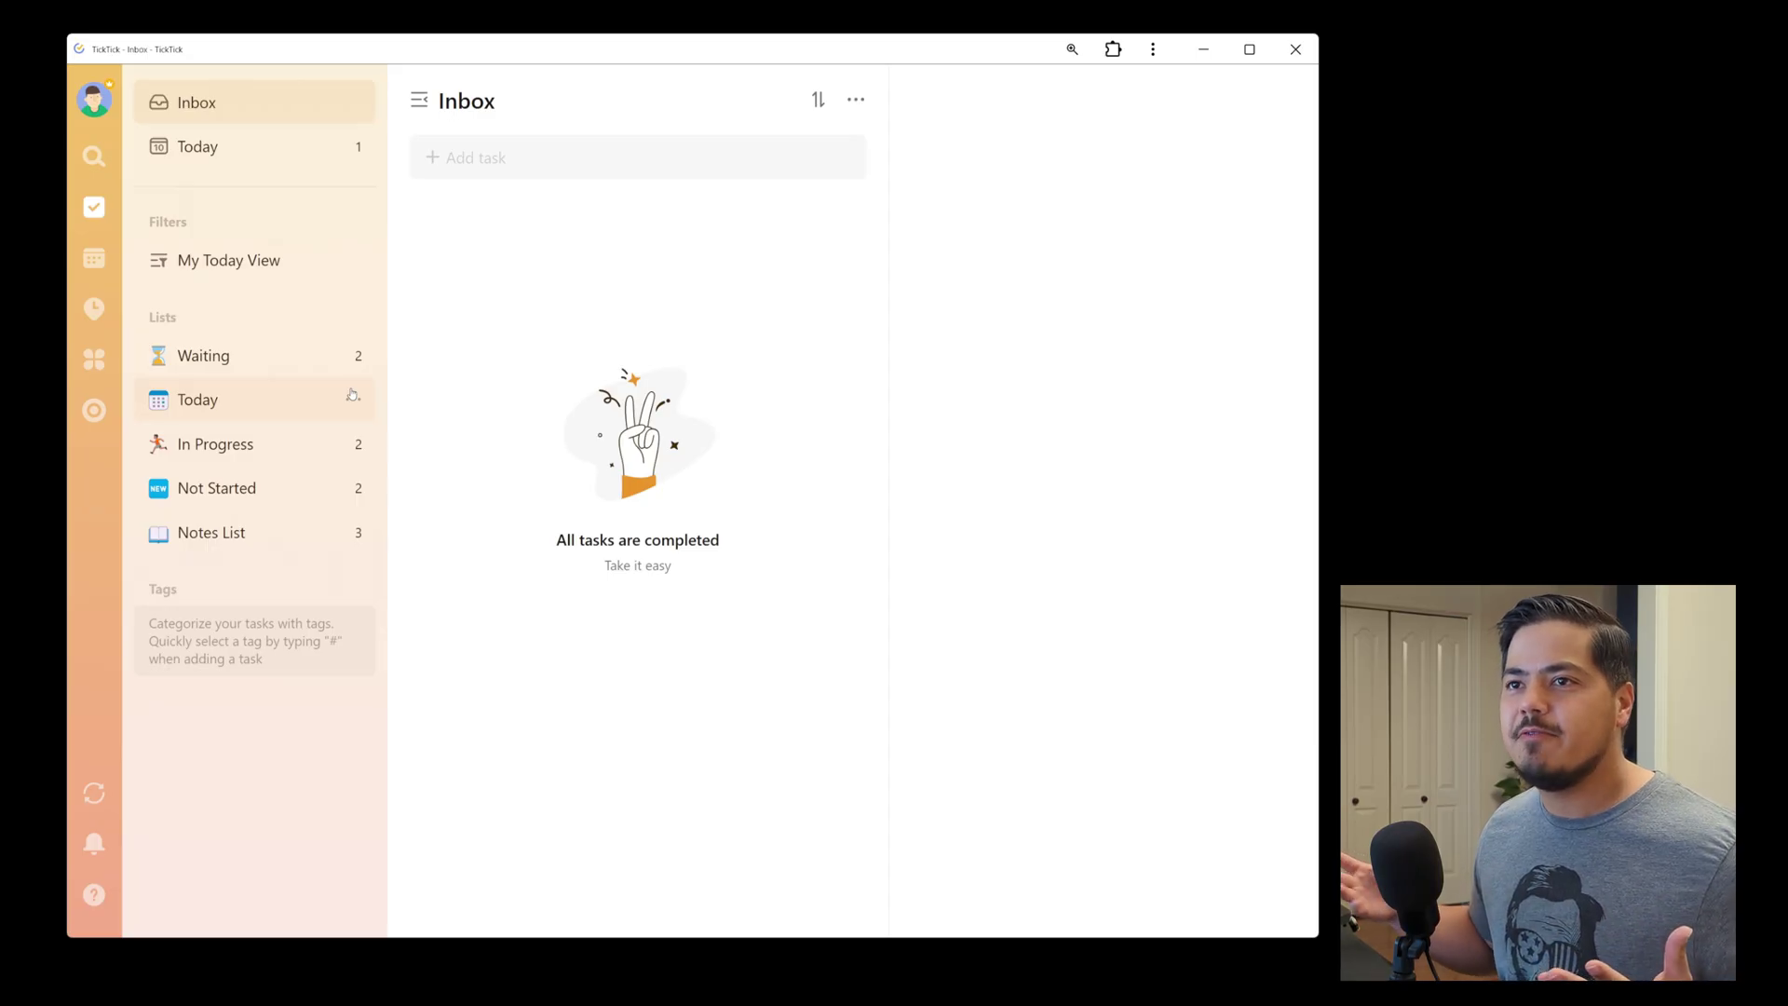
- Edit the Waiting list to put it in a new 'My Tasks' folder with a purple checkbox icon
left_click(351, 375)
left_click(353, 359)
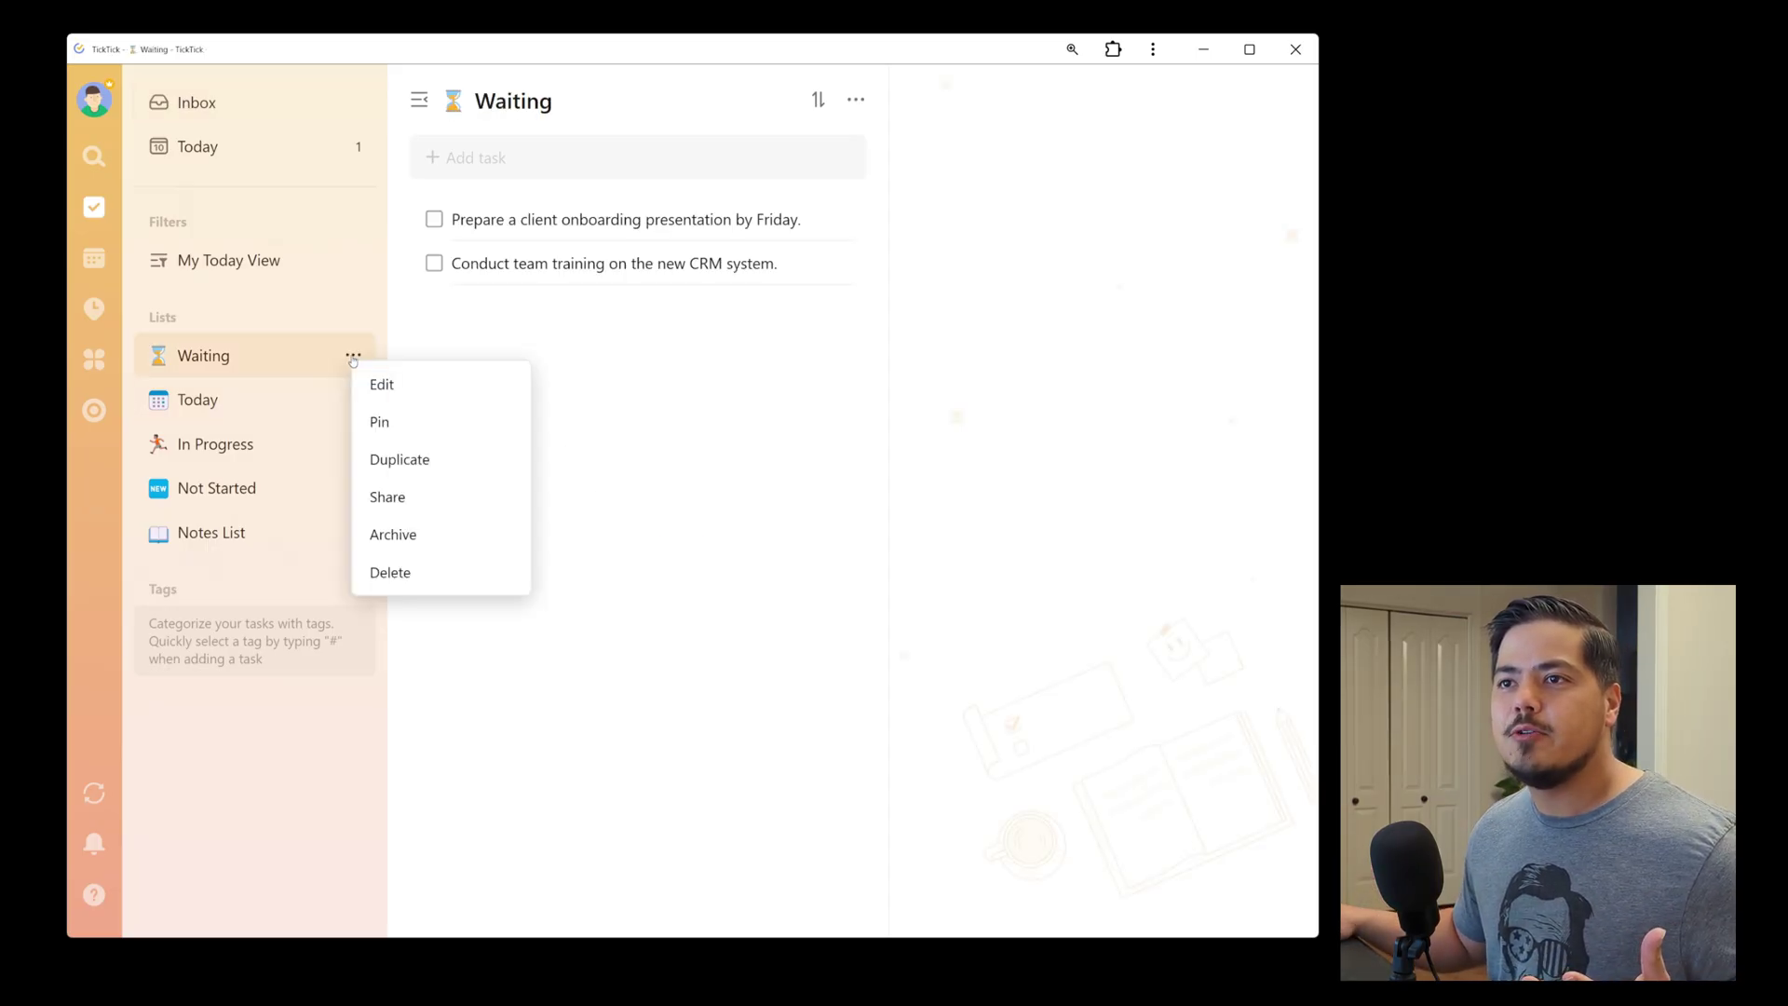
left_click(371, 384)
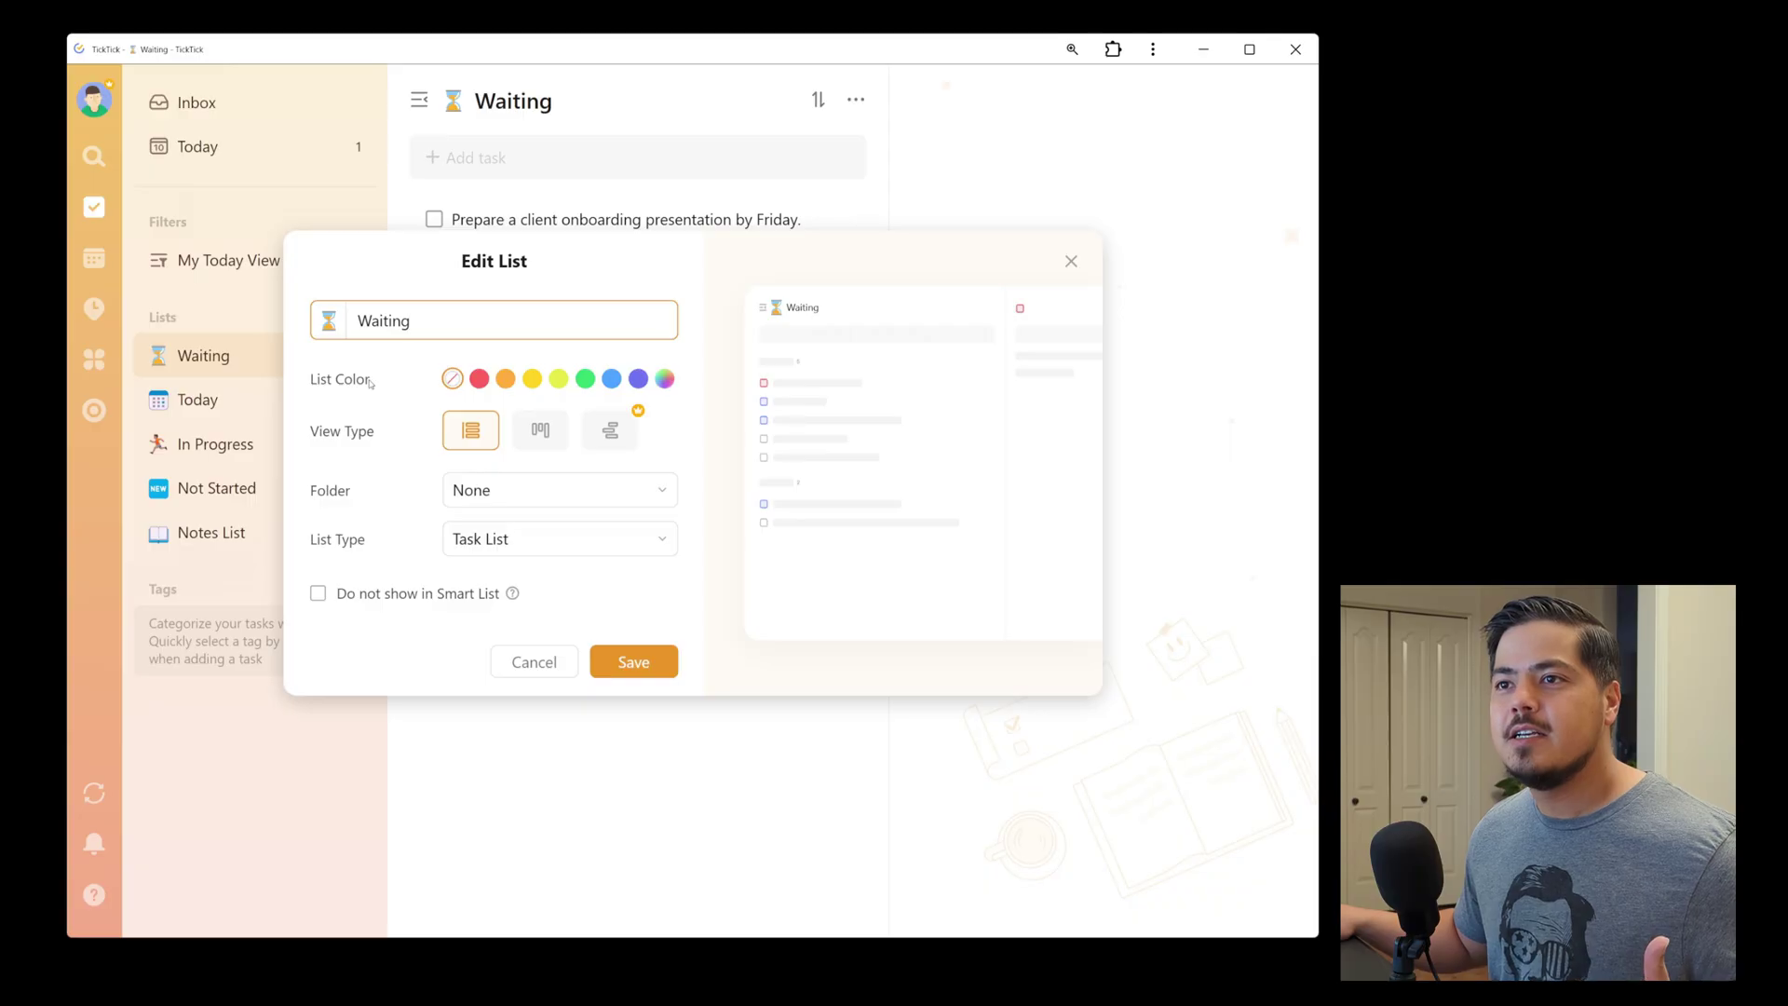
left_click(661, 496)
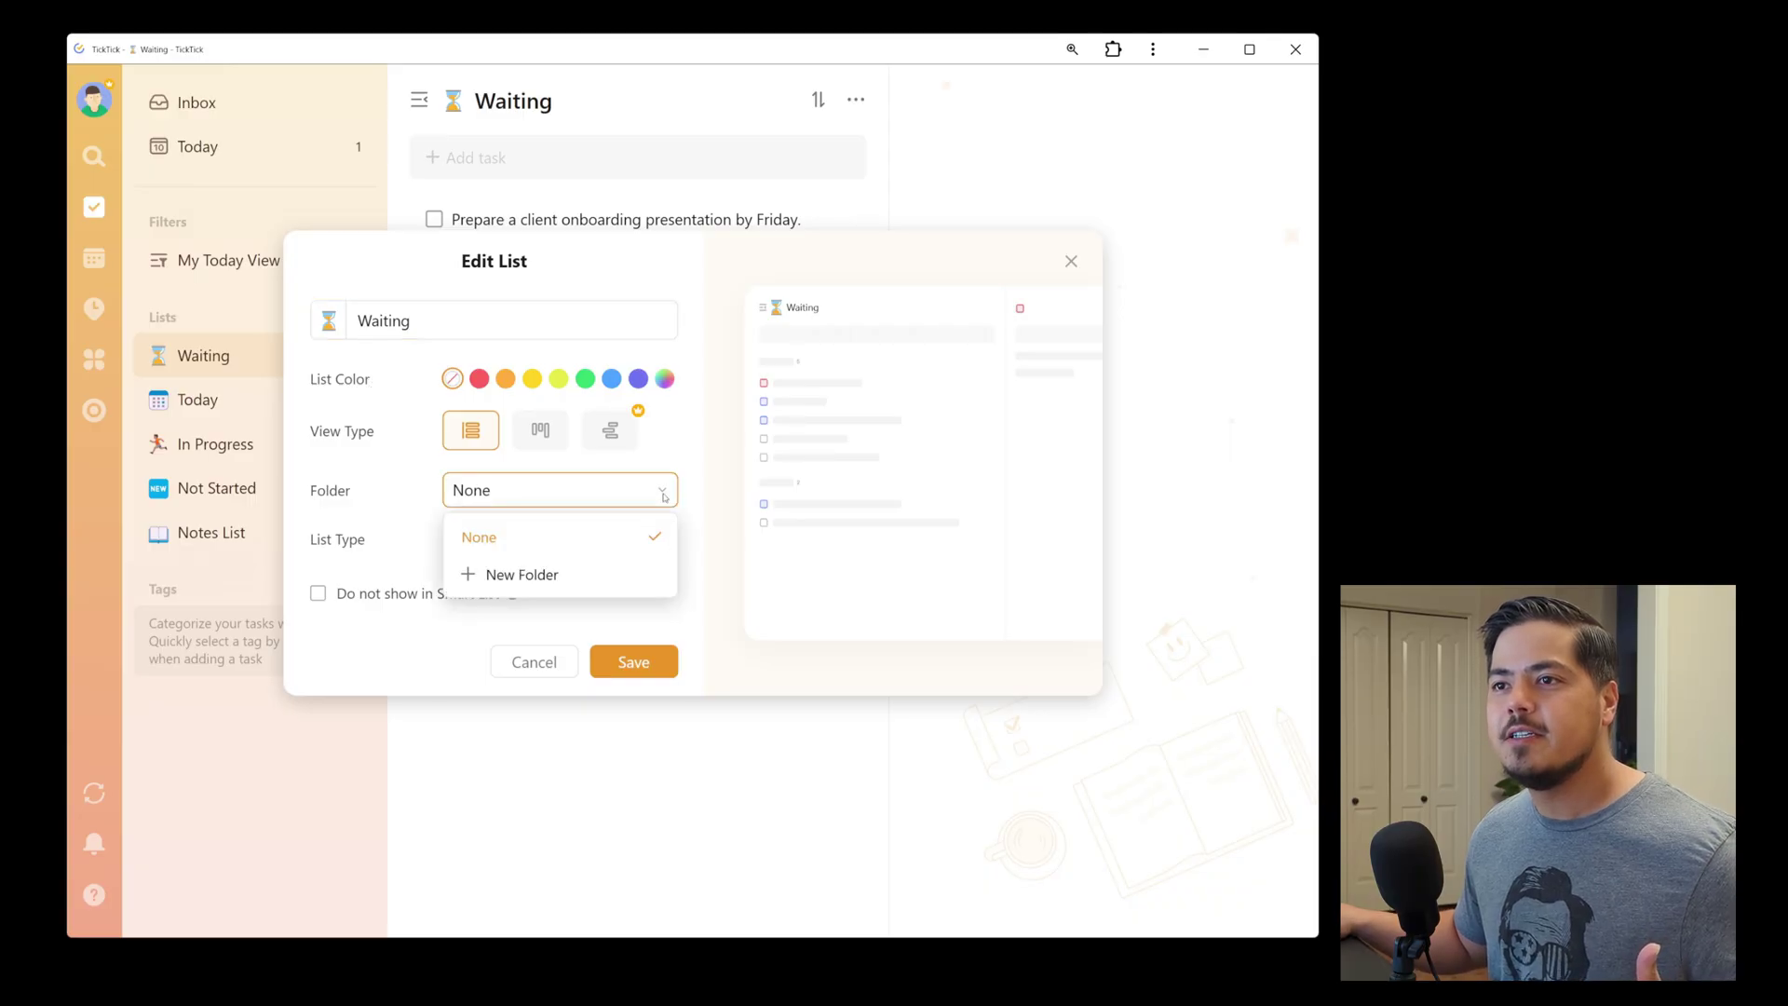
left_click(570, 576)
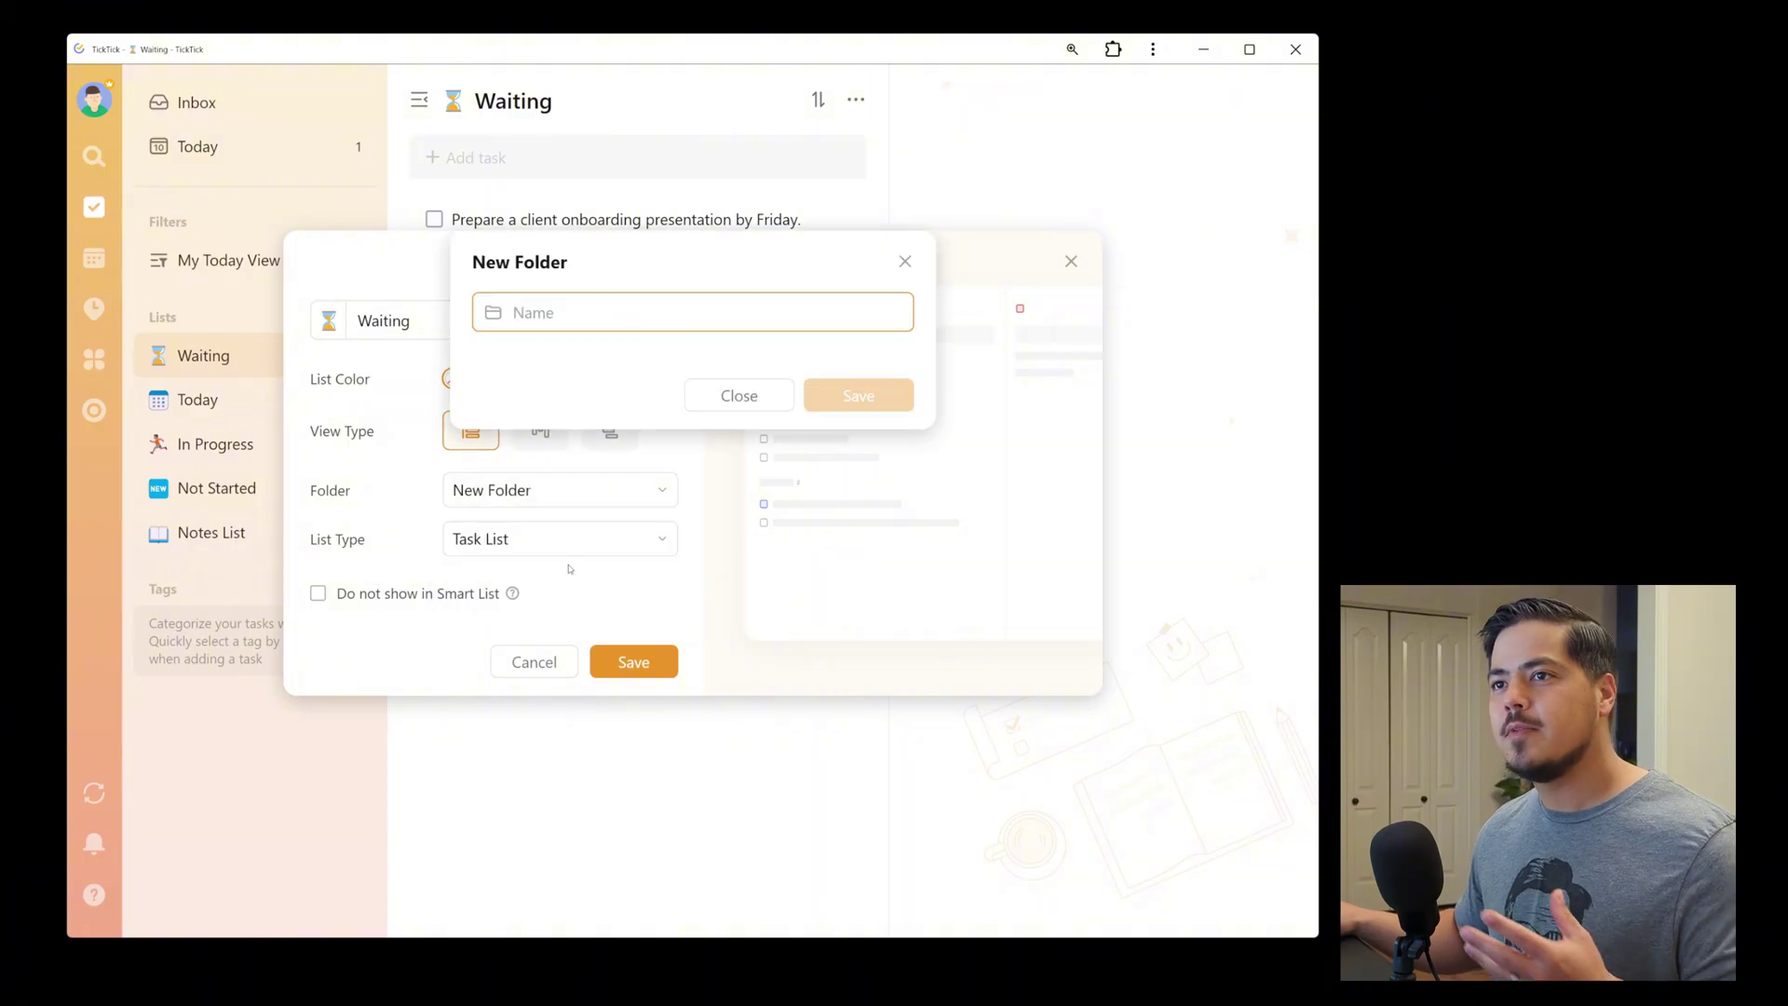
type("My Tasks")
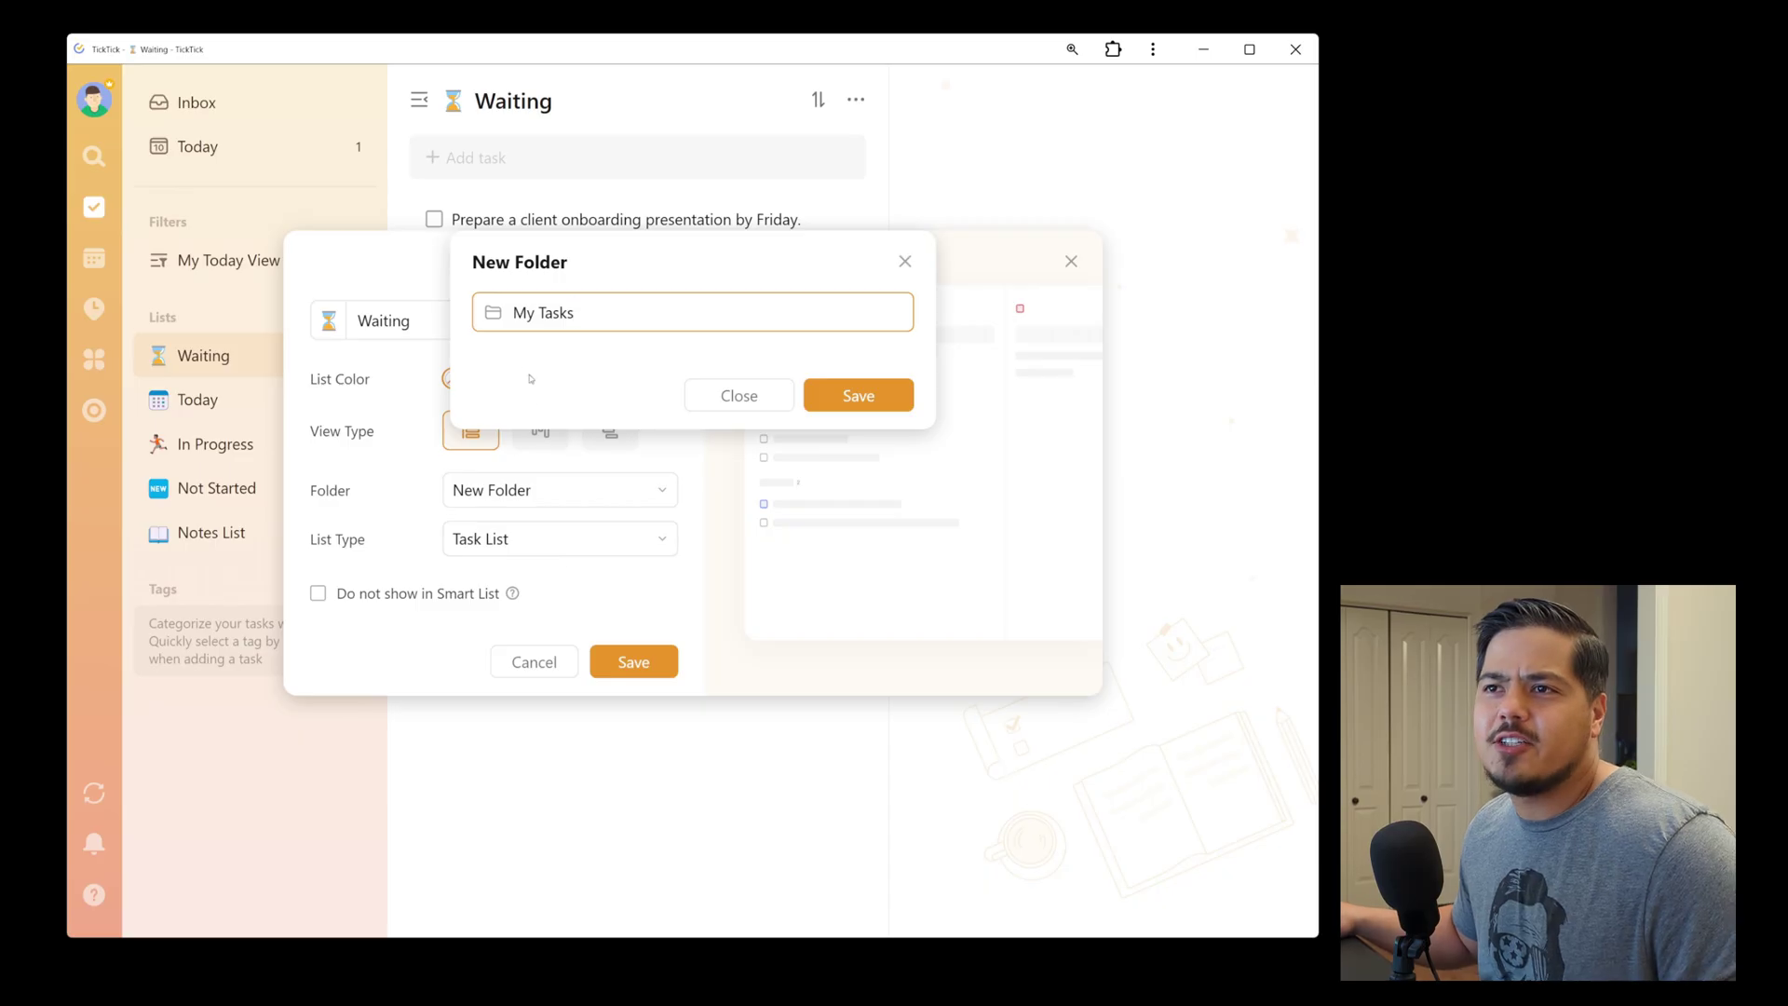
left_click(493, 313)
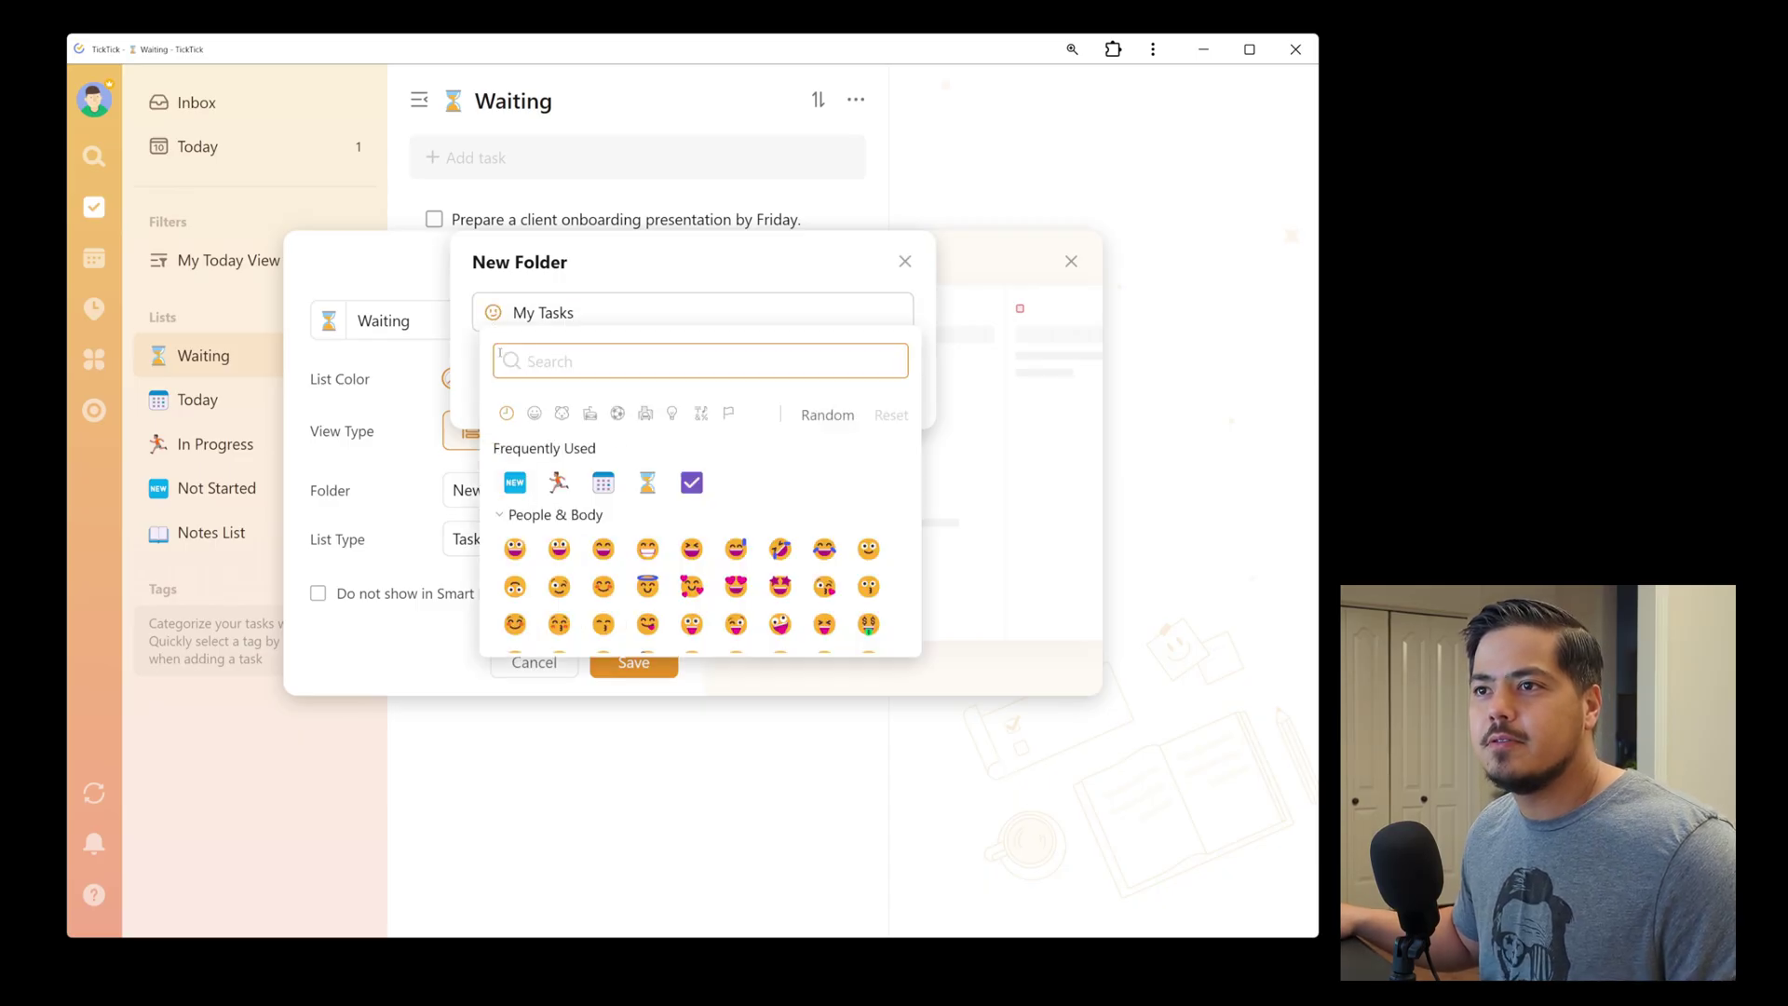
left_click(691, 482)
left_click(840, 404)
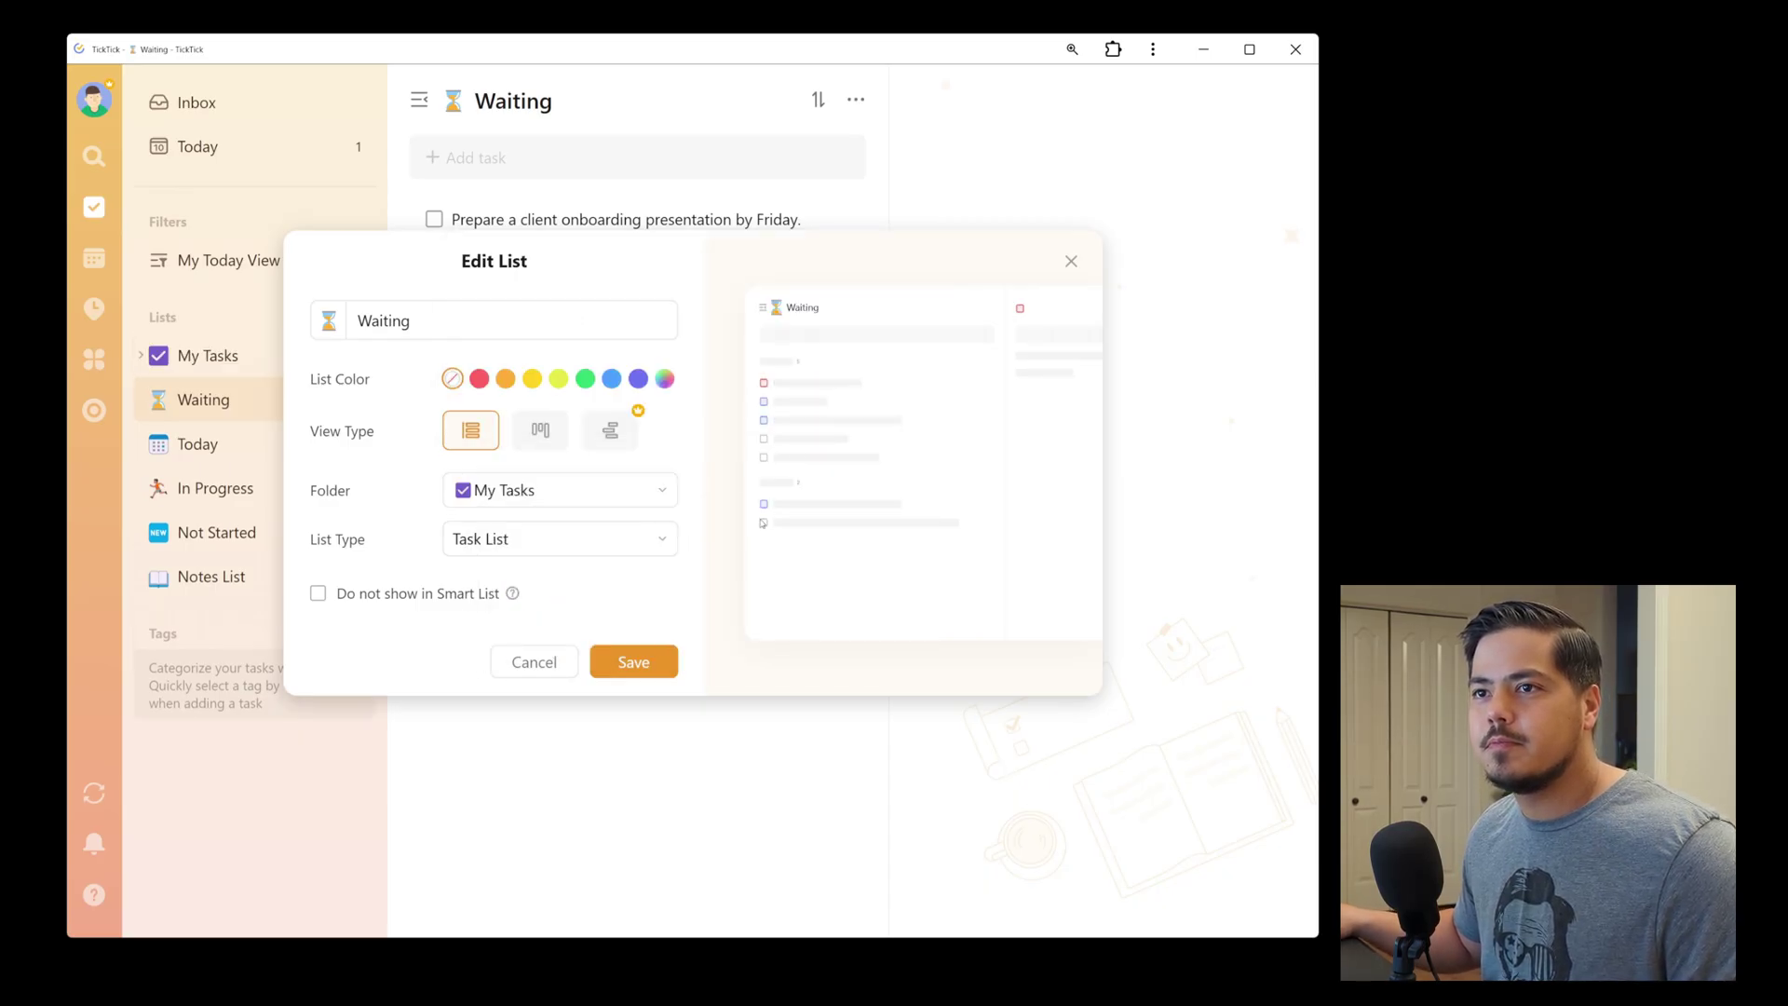
left_click(666, 660)
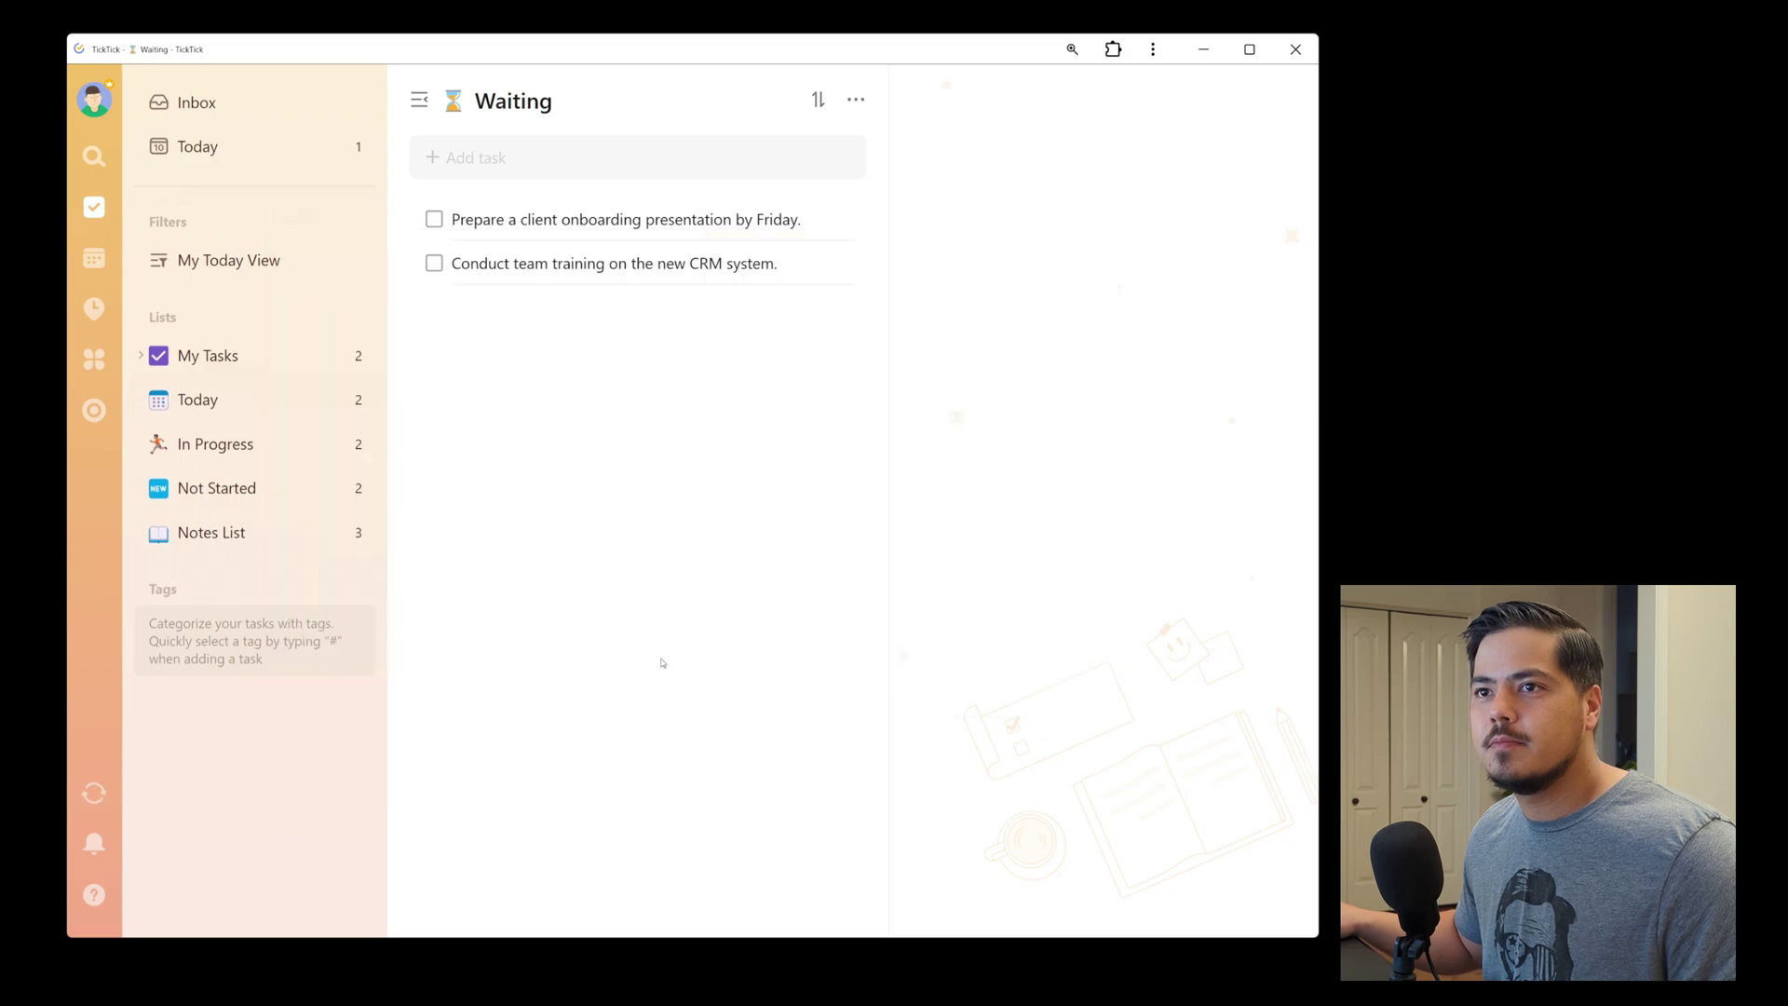
- Drag Today, In Progress and Not Started into the My Tasks folder and open the folder
left_click(141, 357)
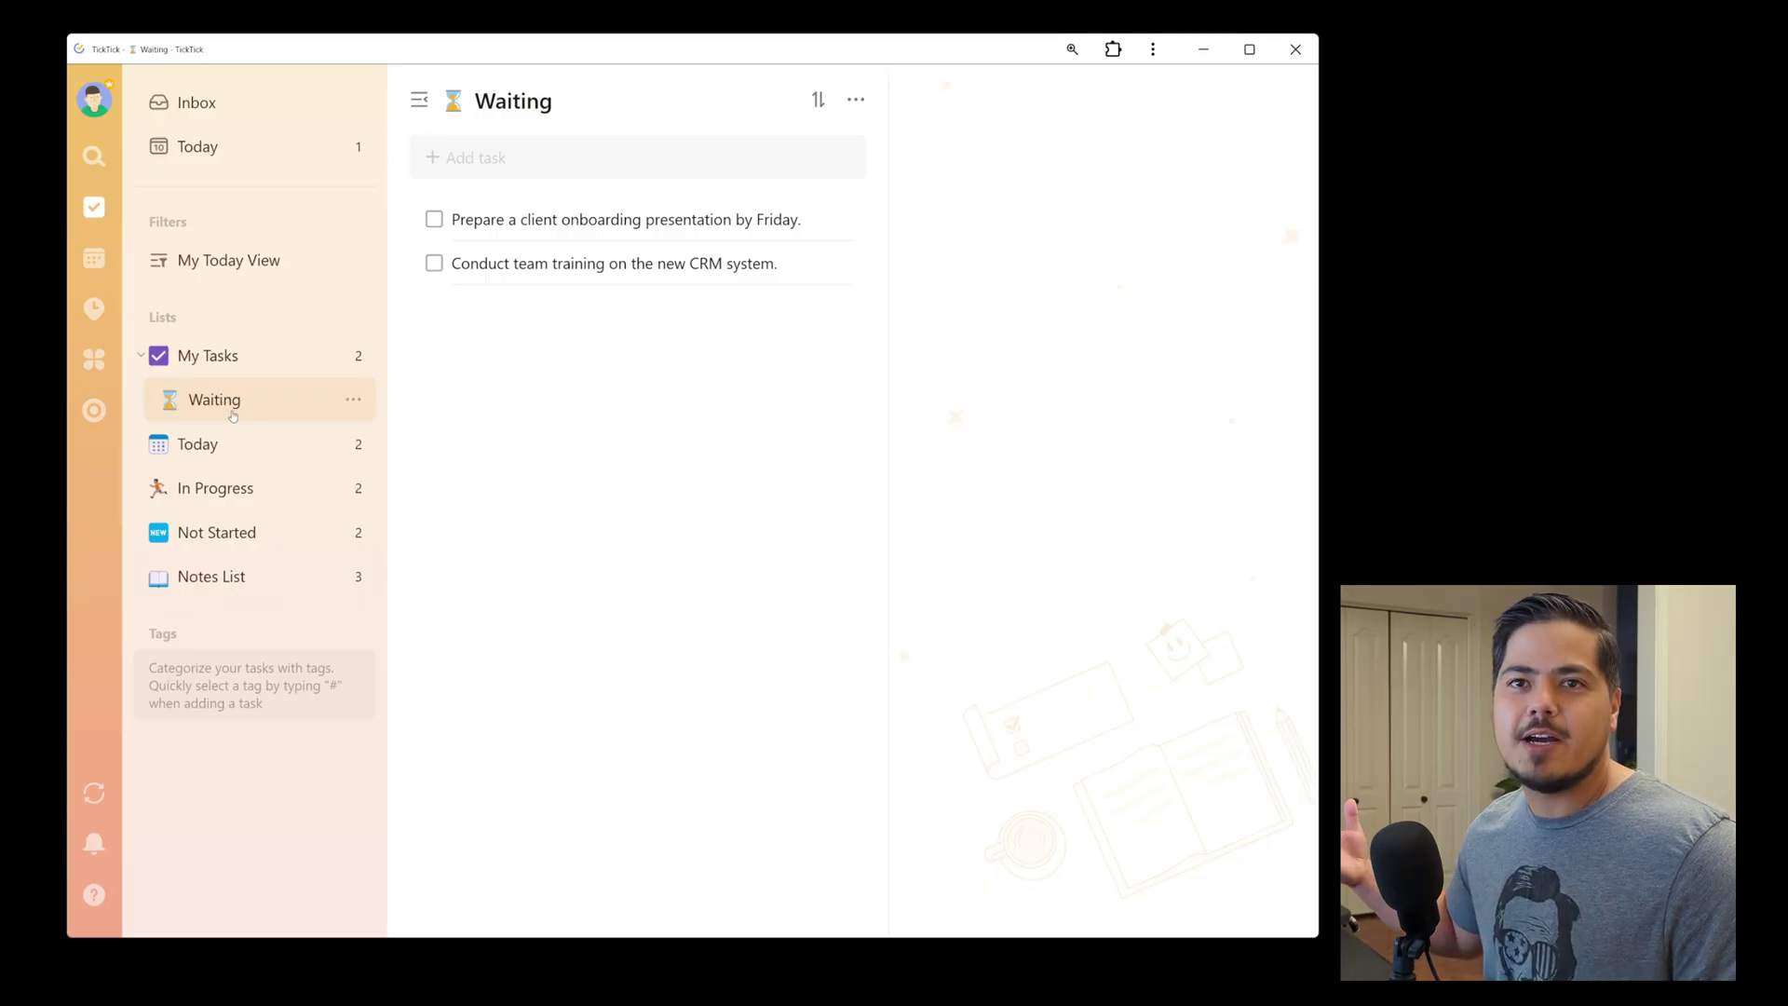
left_click_drag(260, 456, 265, 391)
left_click_drag(236, 489, 254, 430)
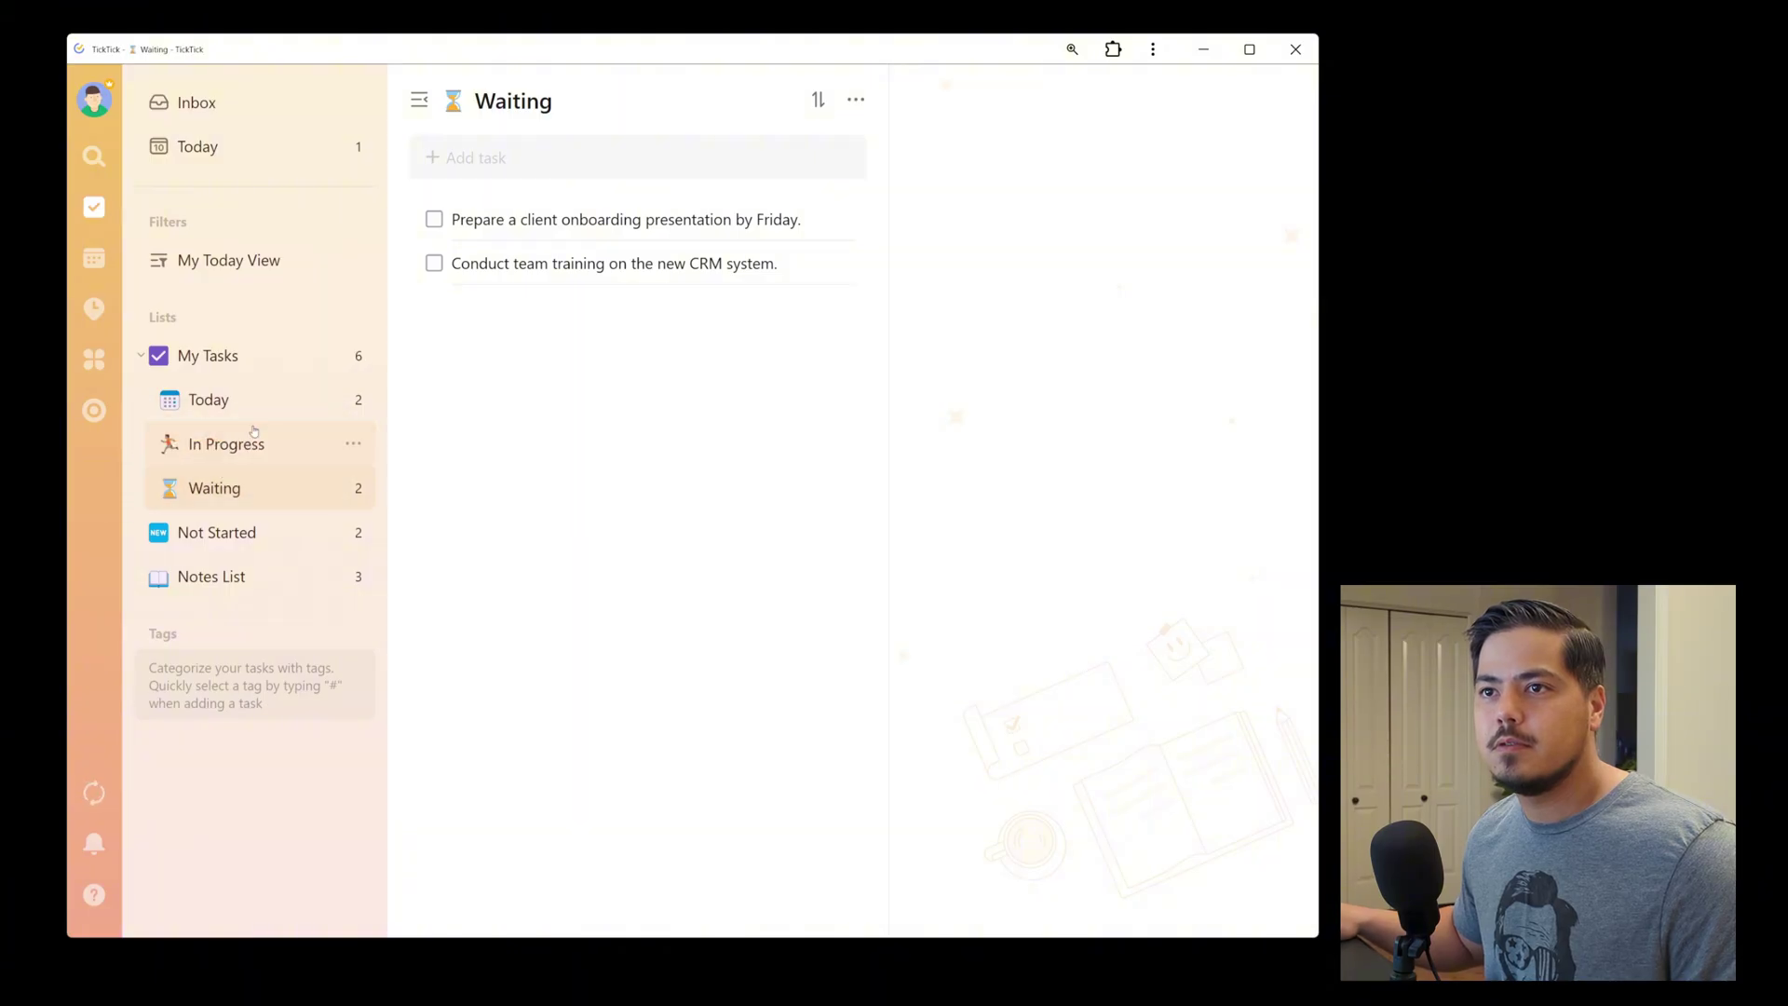
mouse_move(221, 540)
left_mouse_down()
mouse_move(222, 497)
mouse_move(236, 511)
left_mouse_up()
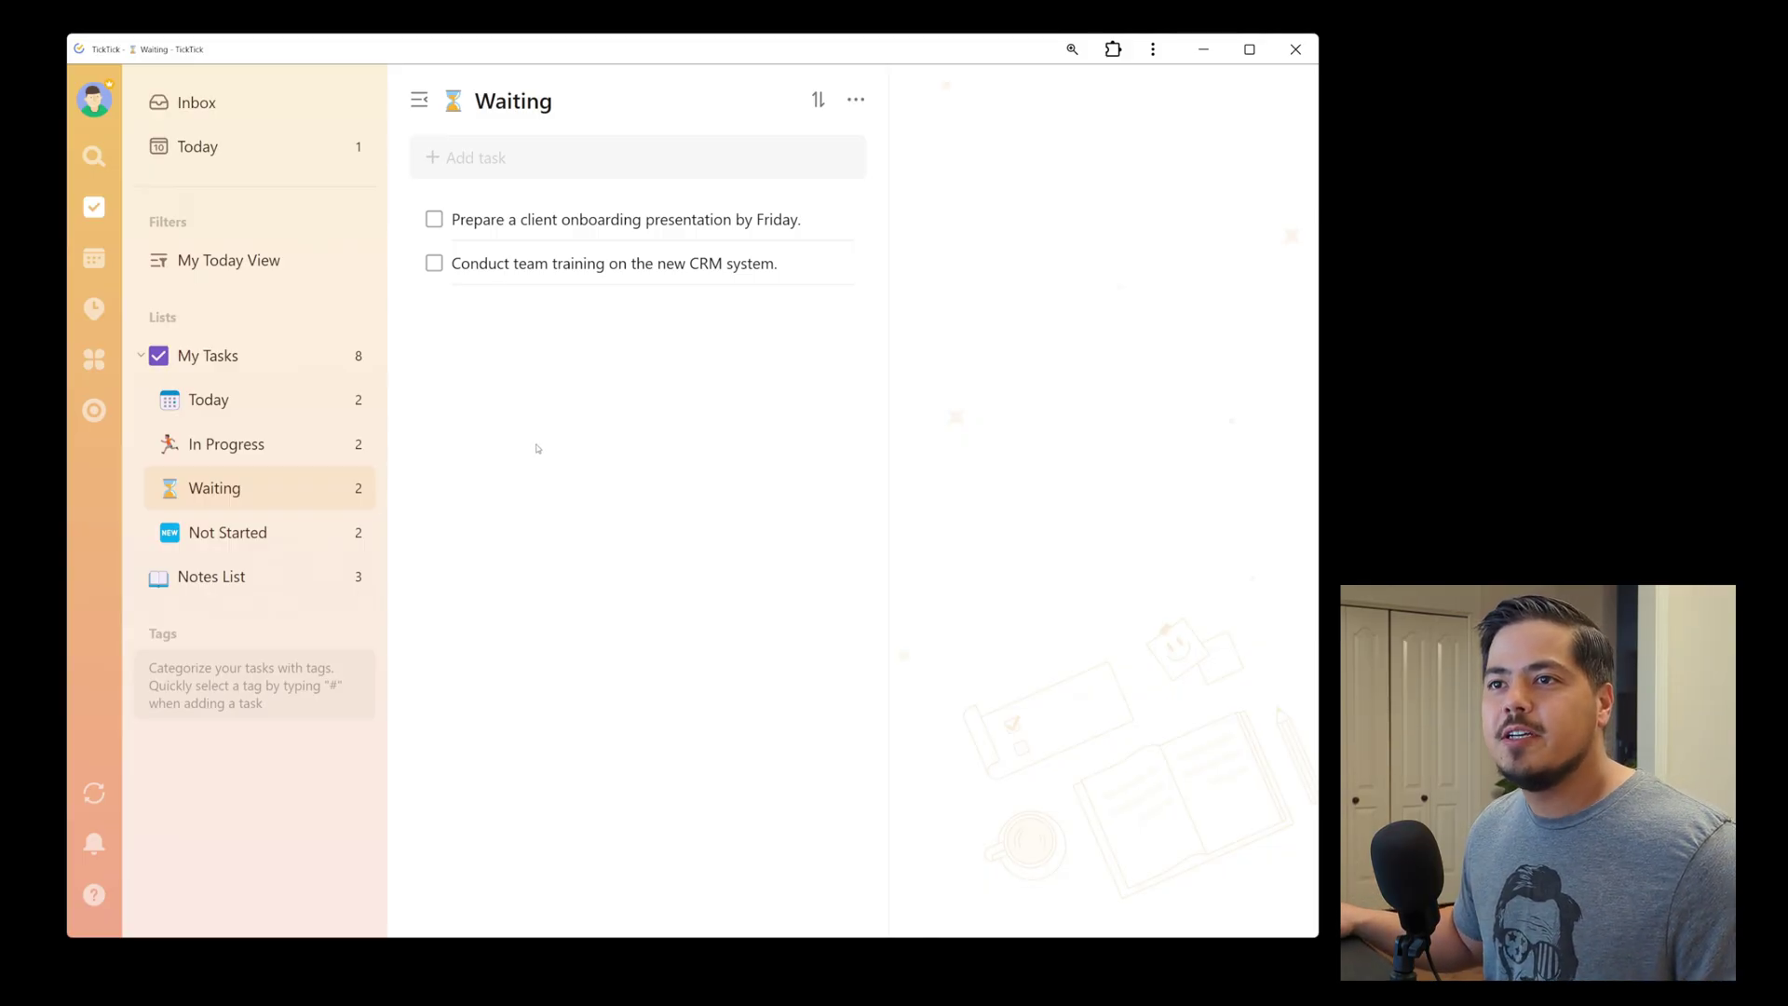
left_click(261, 366)
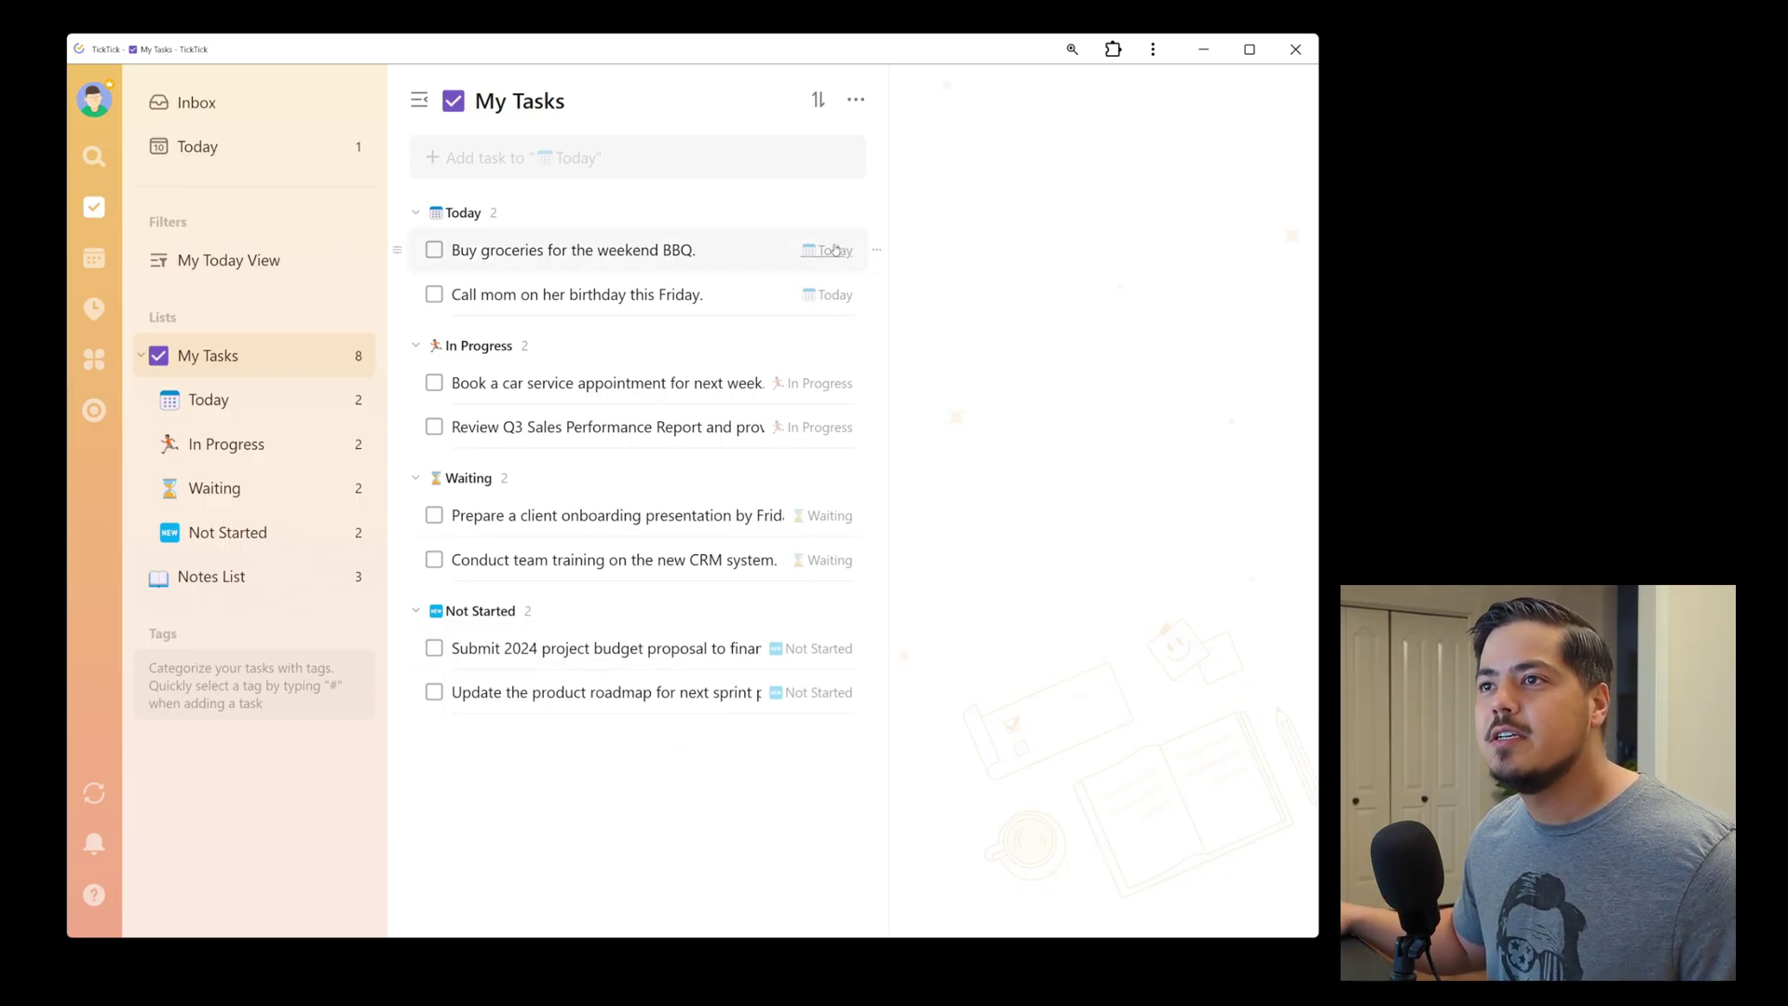
- Switch My Tasks to Kanban view and move Not Started and In Progress ahead of Today
left_click(856, 101)
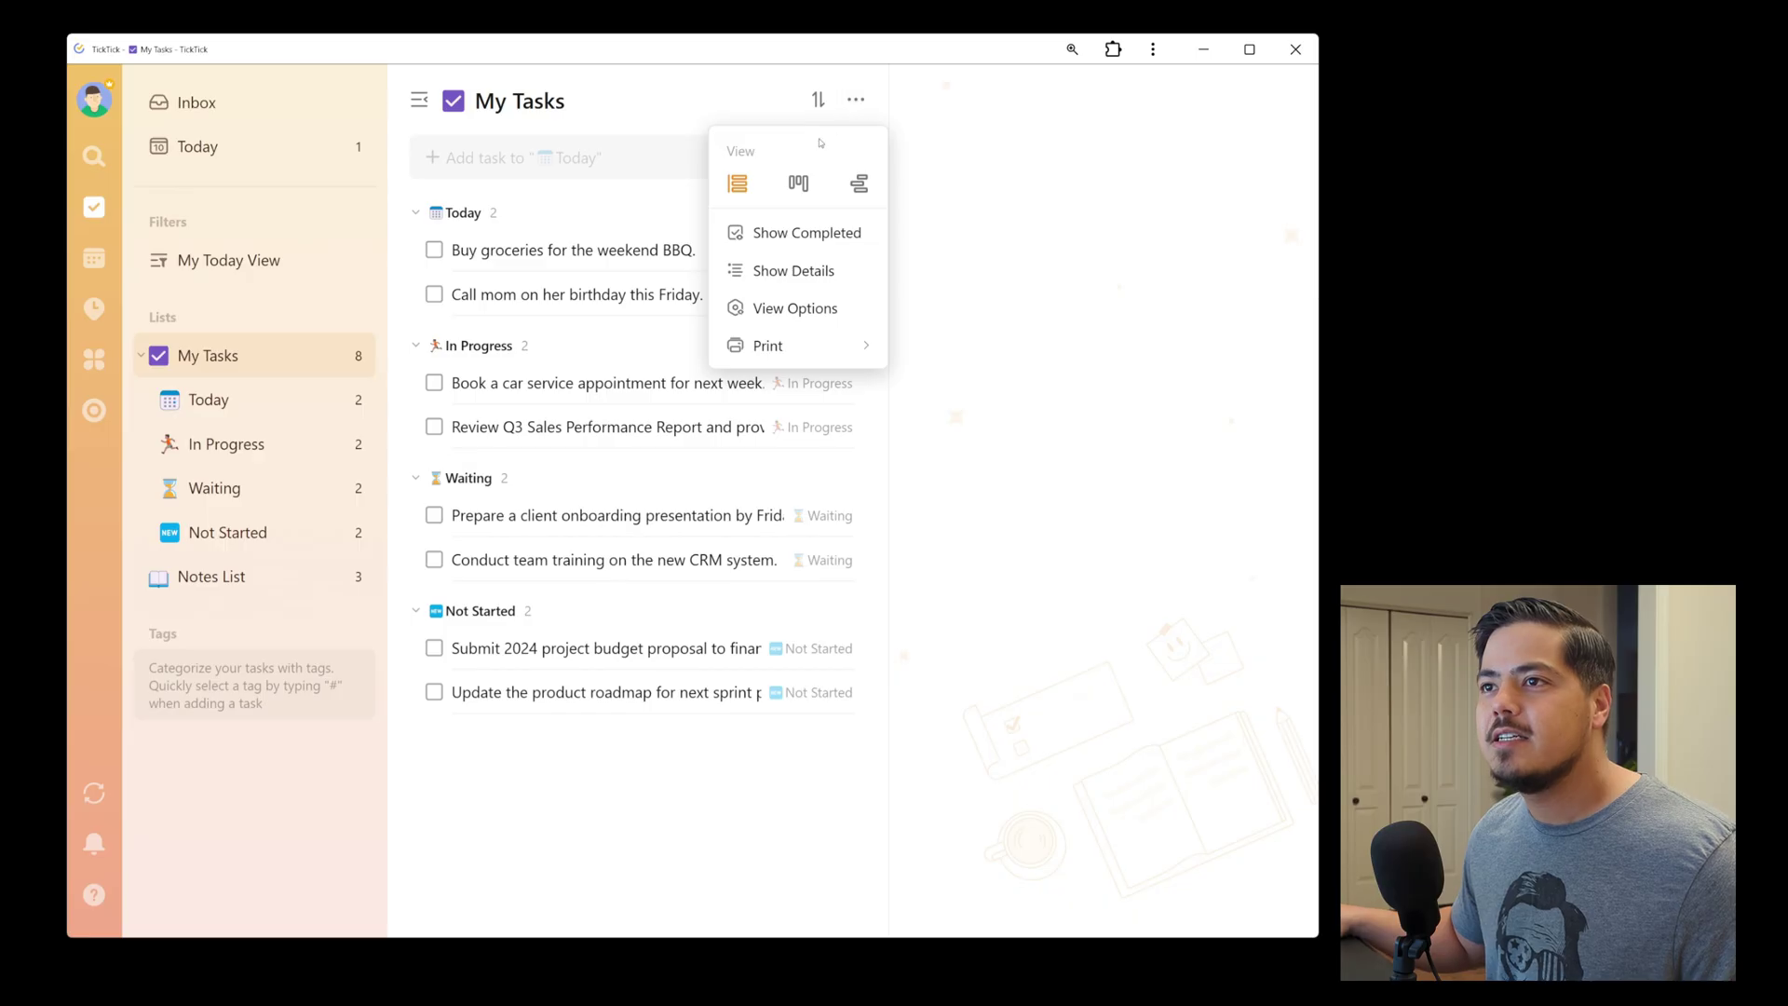
left_click(801, 187)
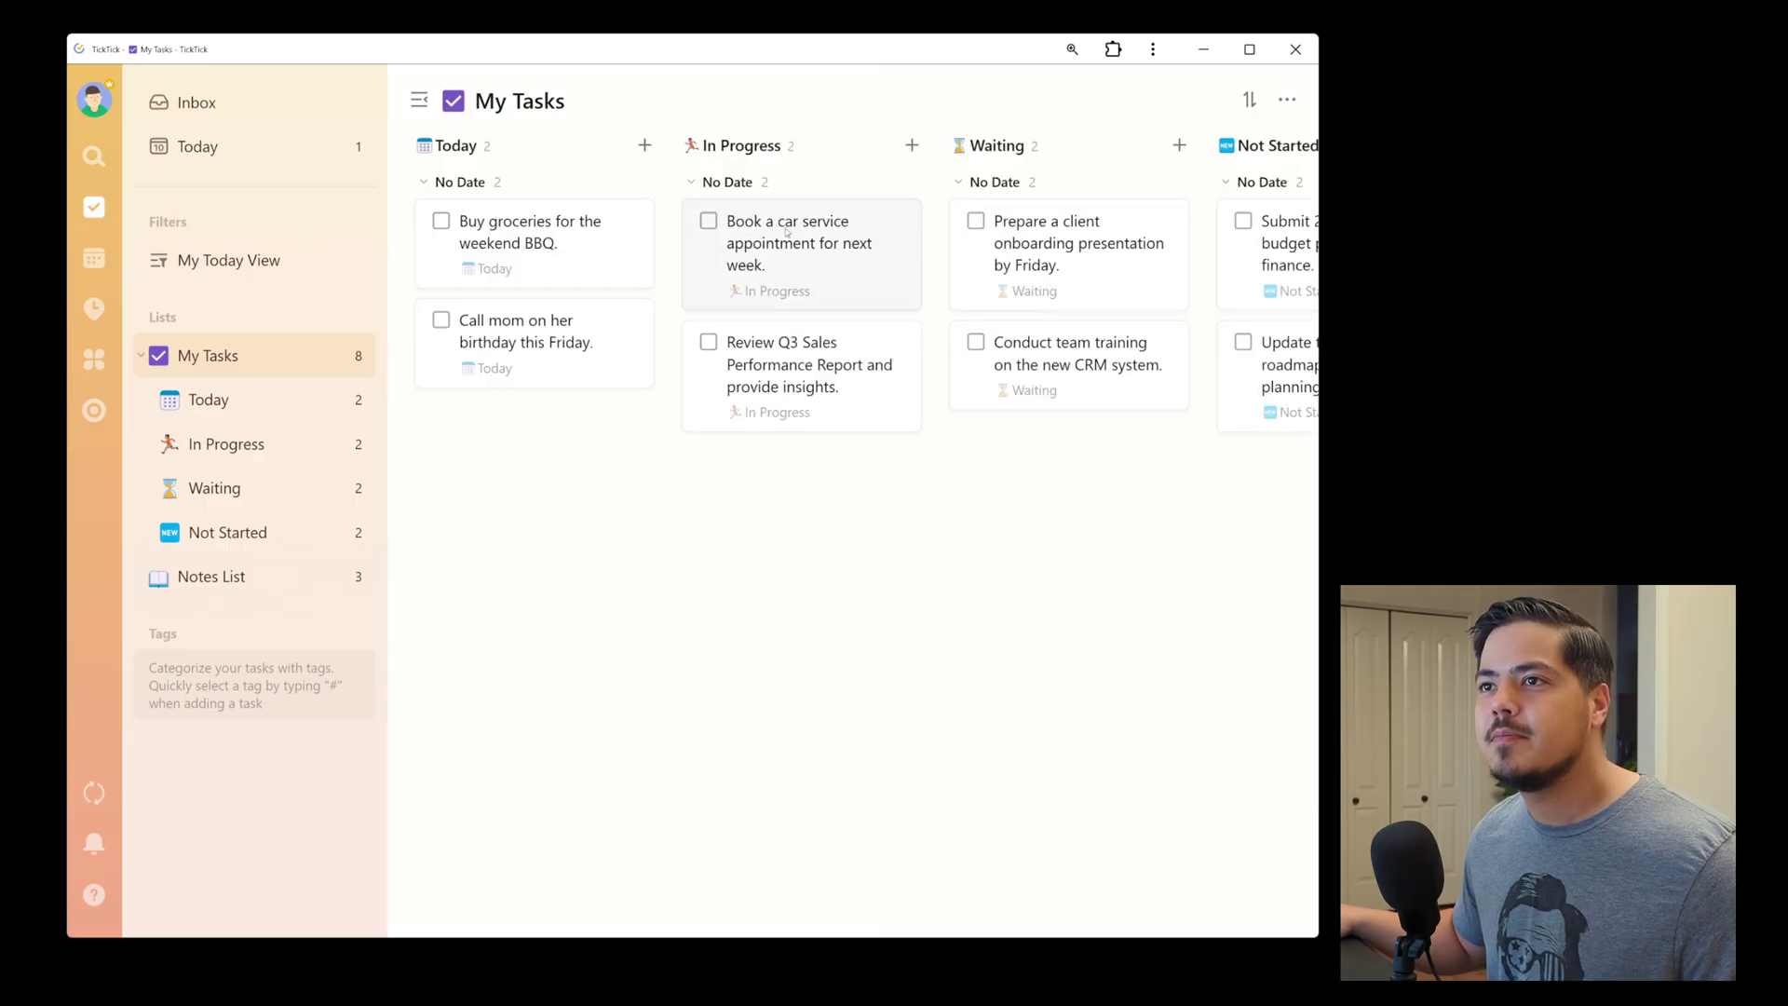
left_click(419, 102)
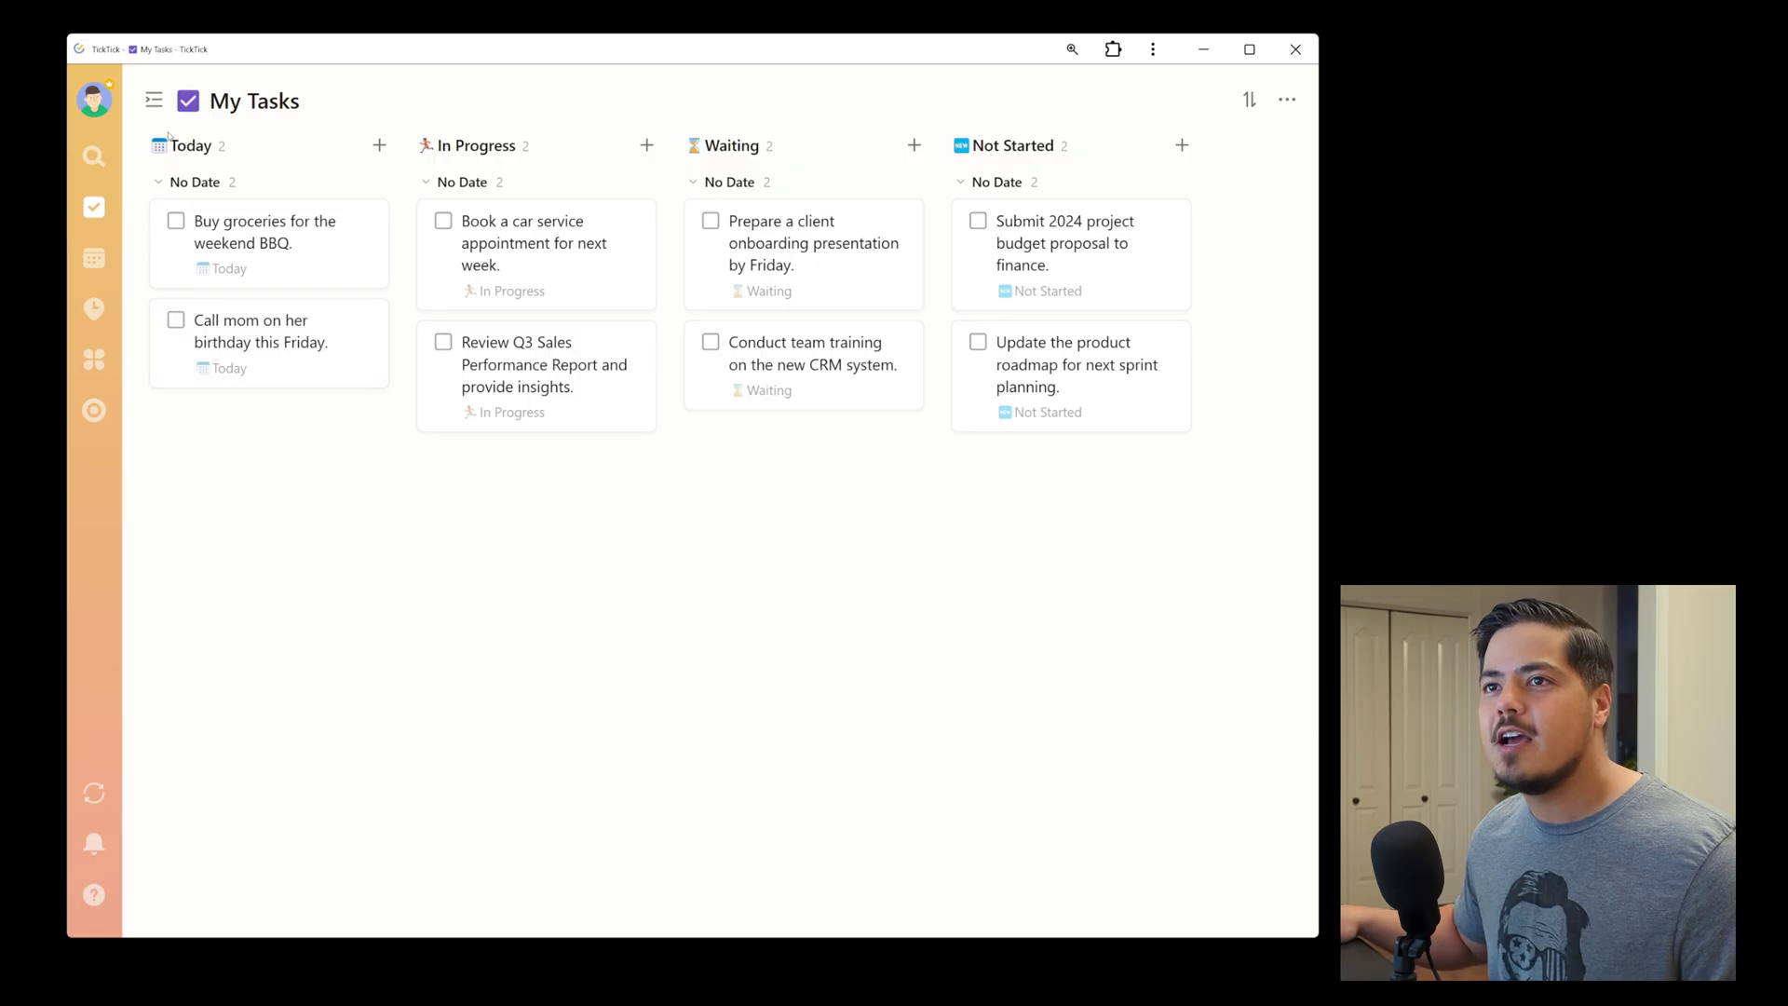
left_click(153, 103)
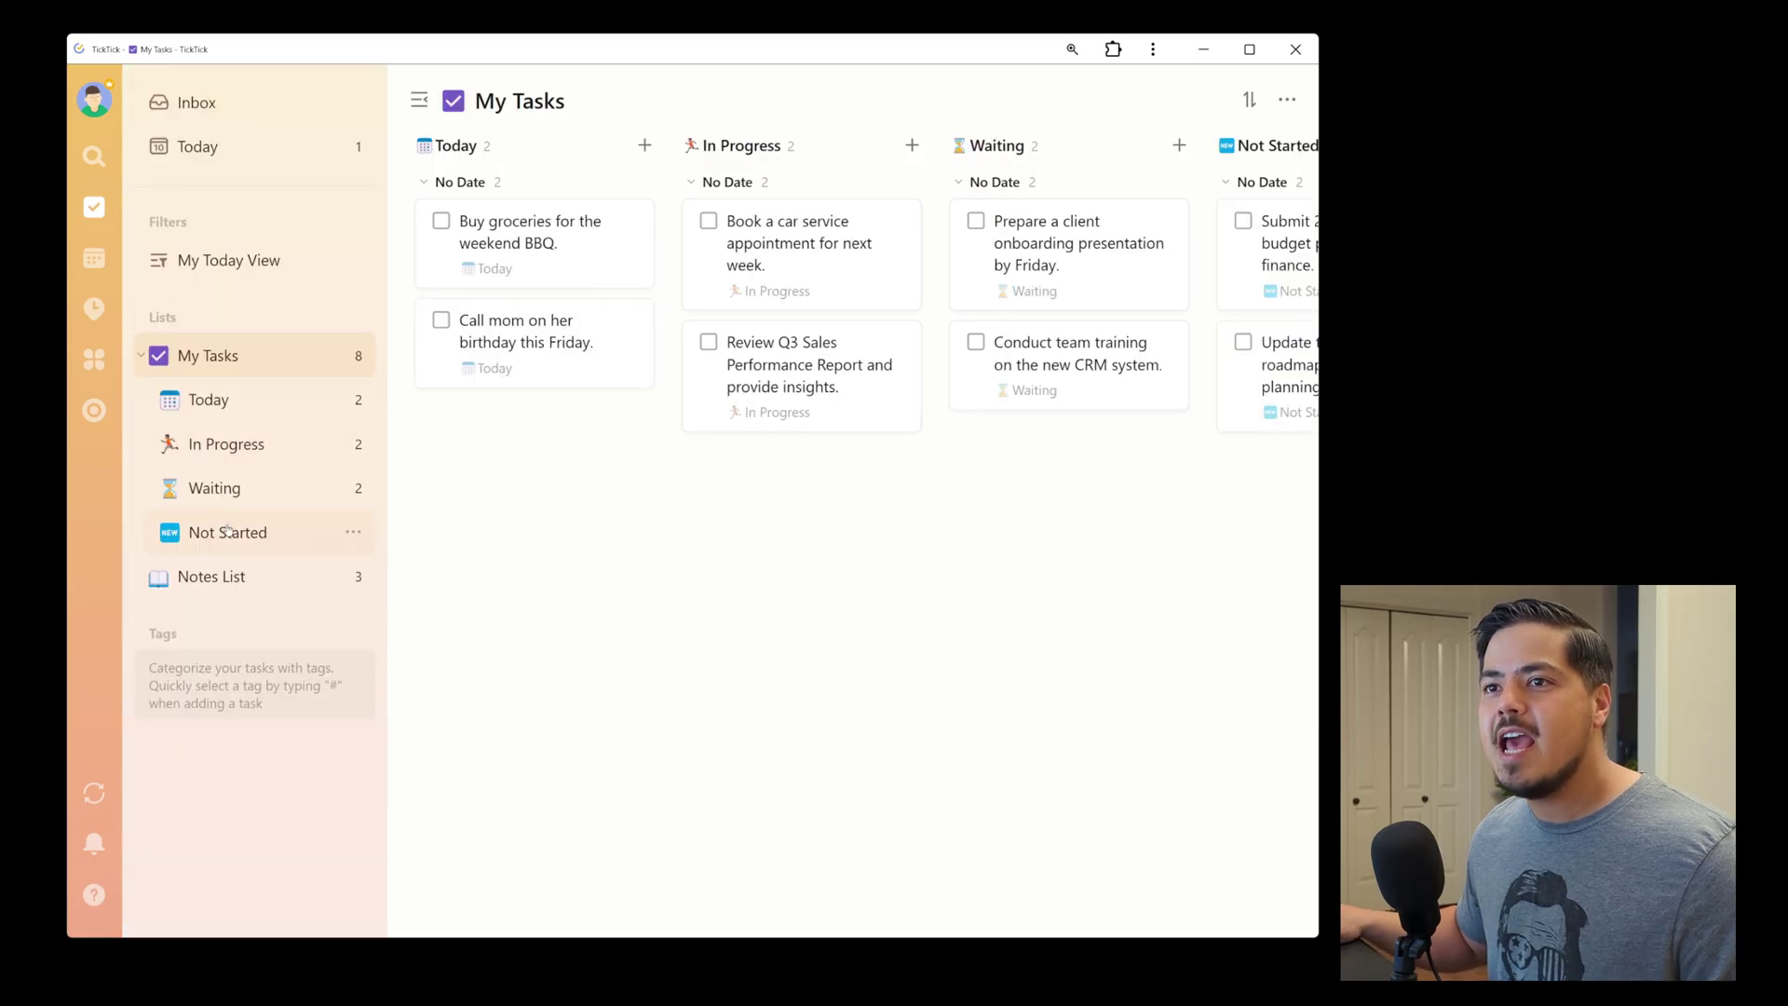
left_click_drag(228, 533, 245, 388)
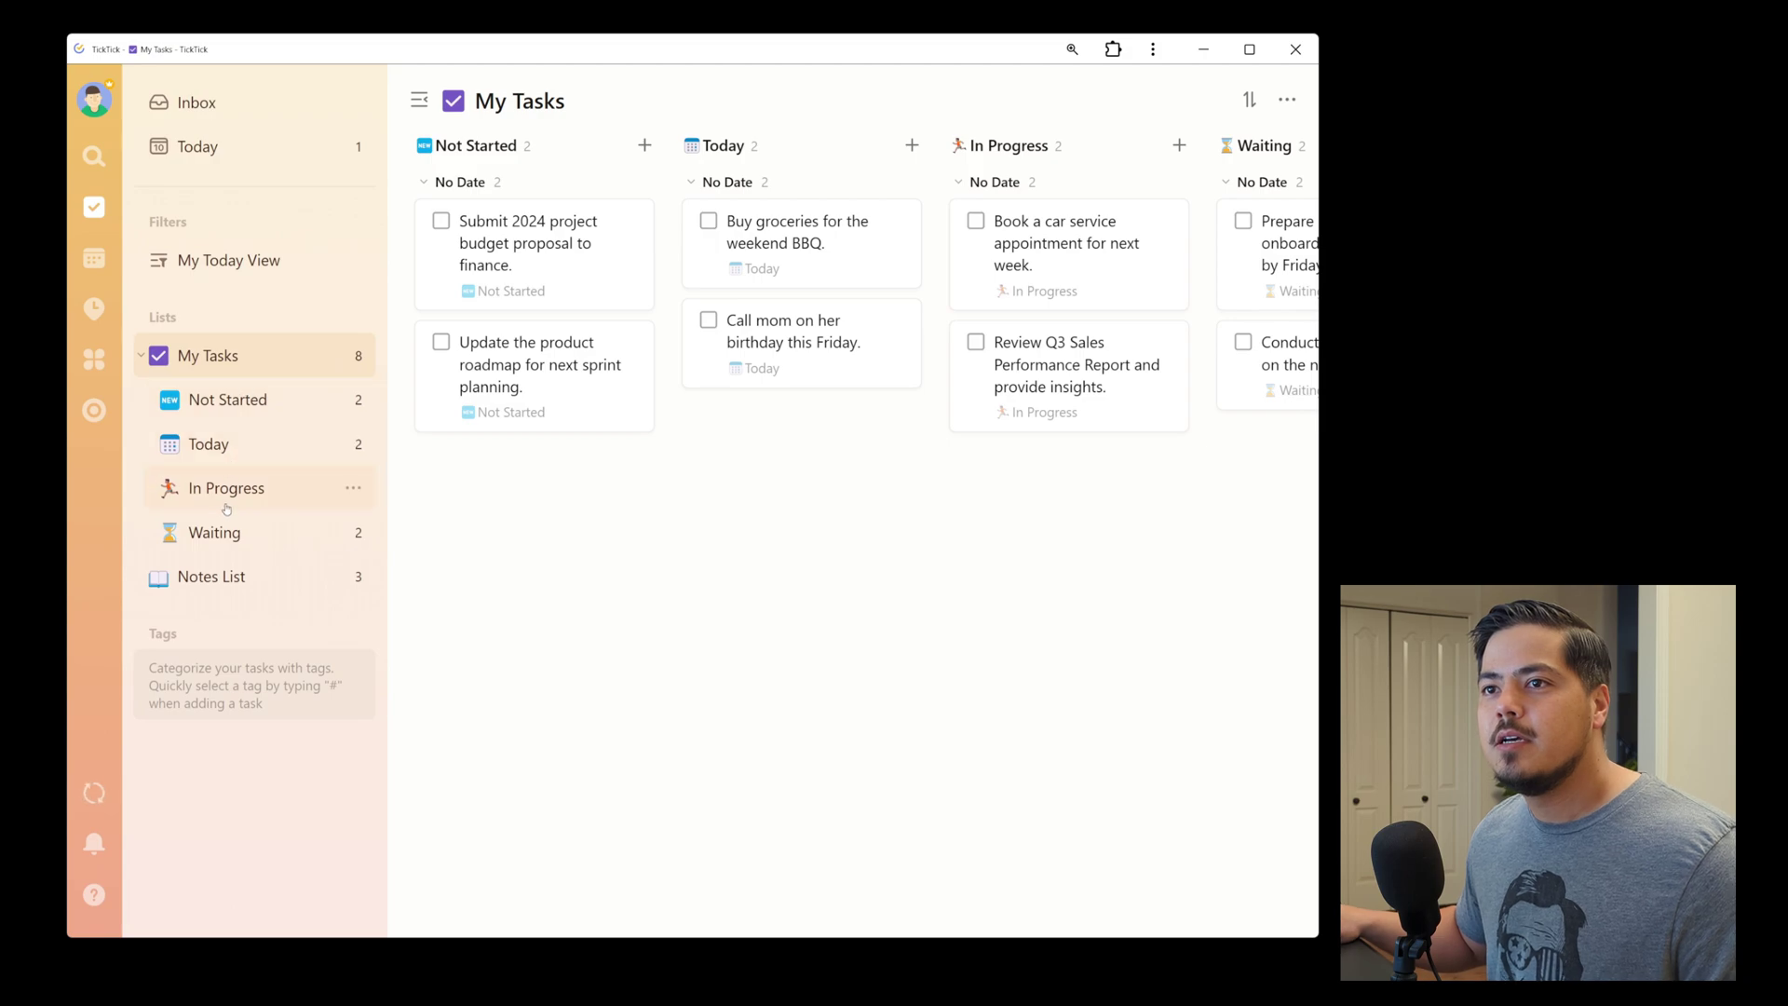
mouse_move(226, 509)
left_mouse_down()
mouse_move(229, 461)
mouse_move(229, 513)
left_mouse_up()
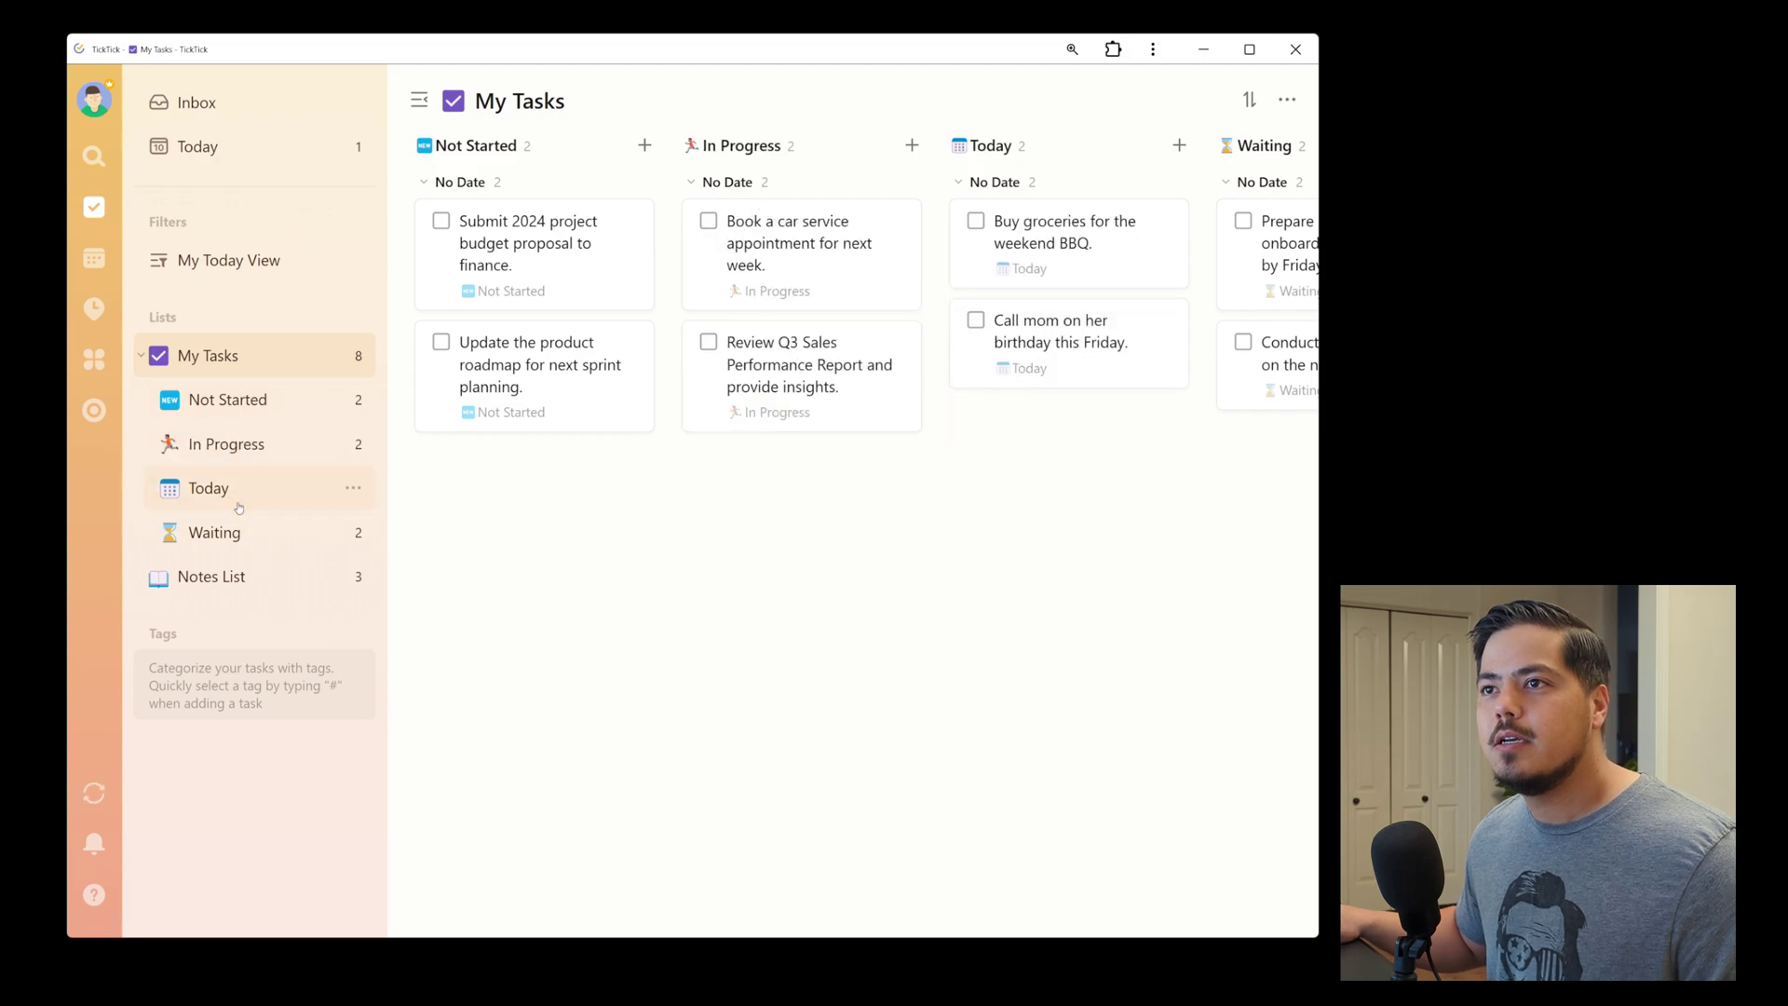
left_click(424, 106)
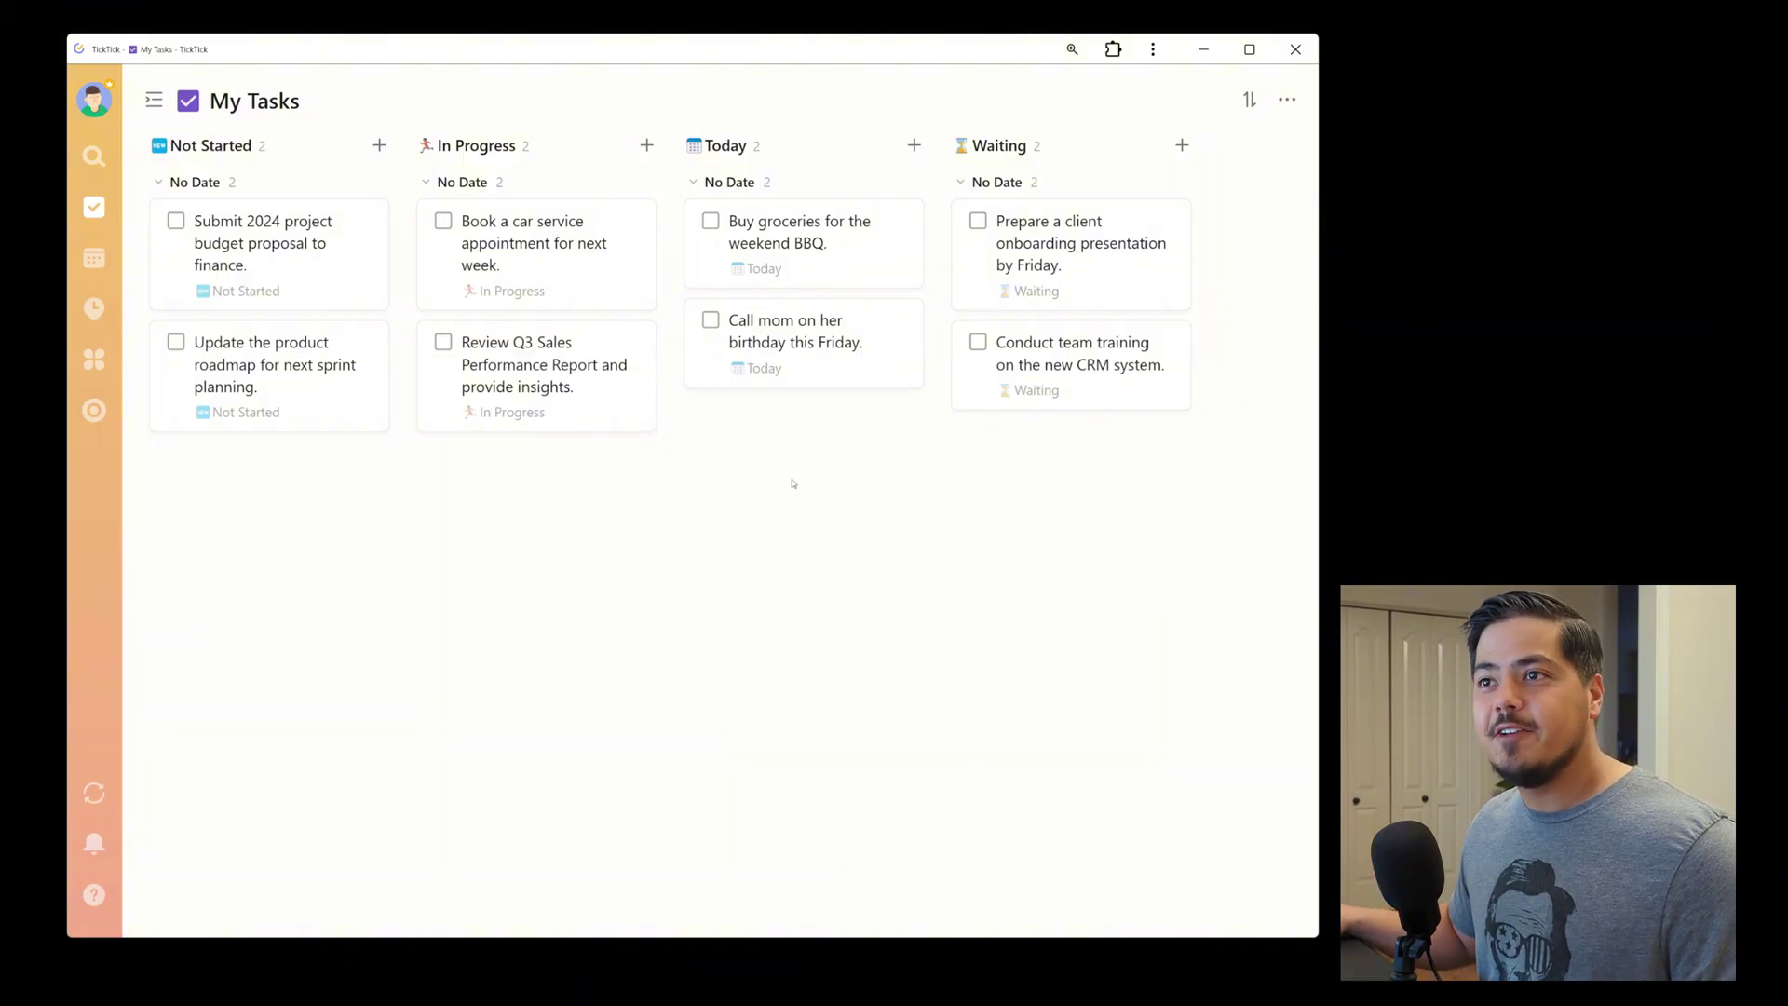
- Edit the My Today View filter to include only the Today list, then save it
left_click(154, 100)
left_click(355, 263)
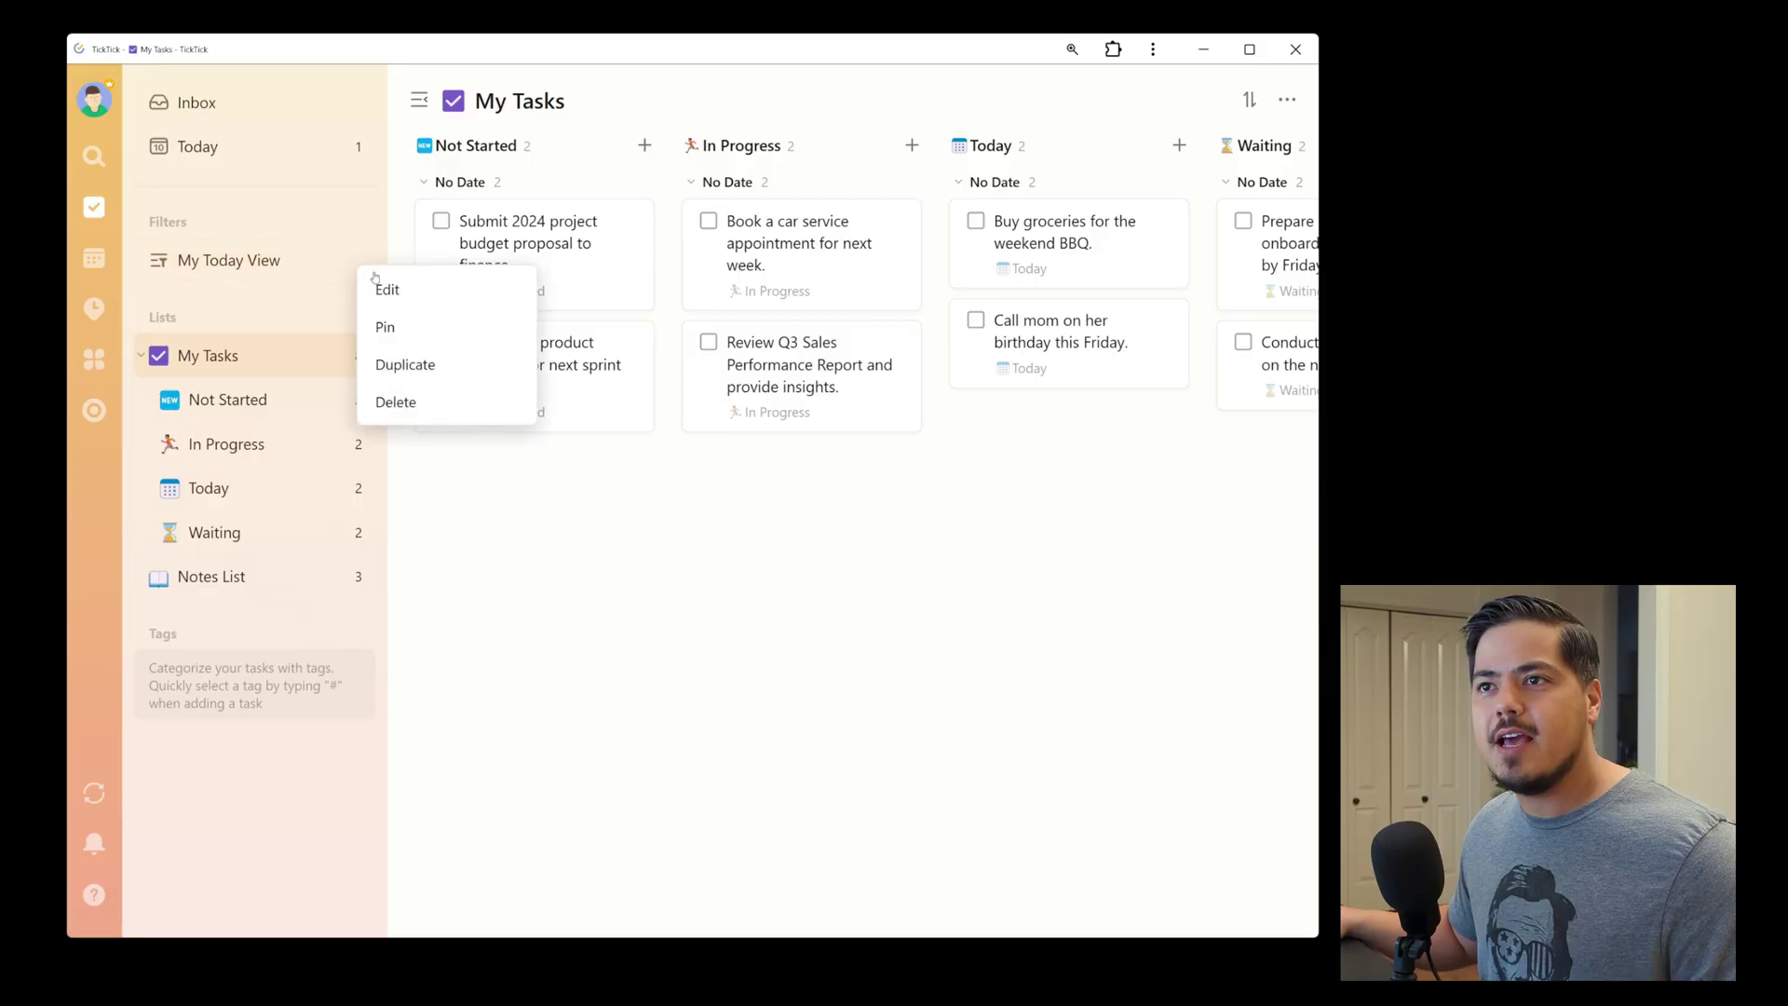
left_click(381, 288)
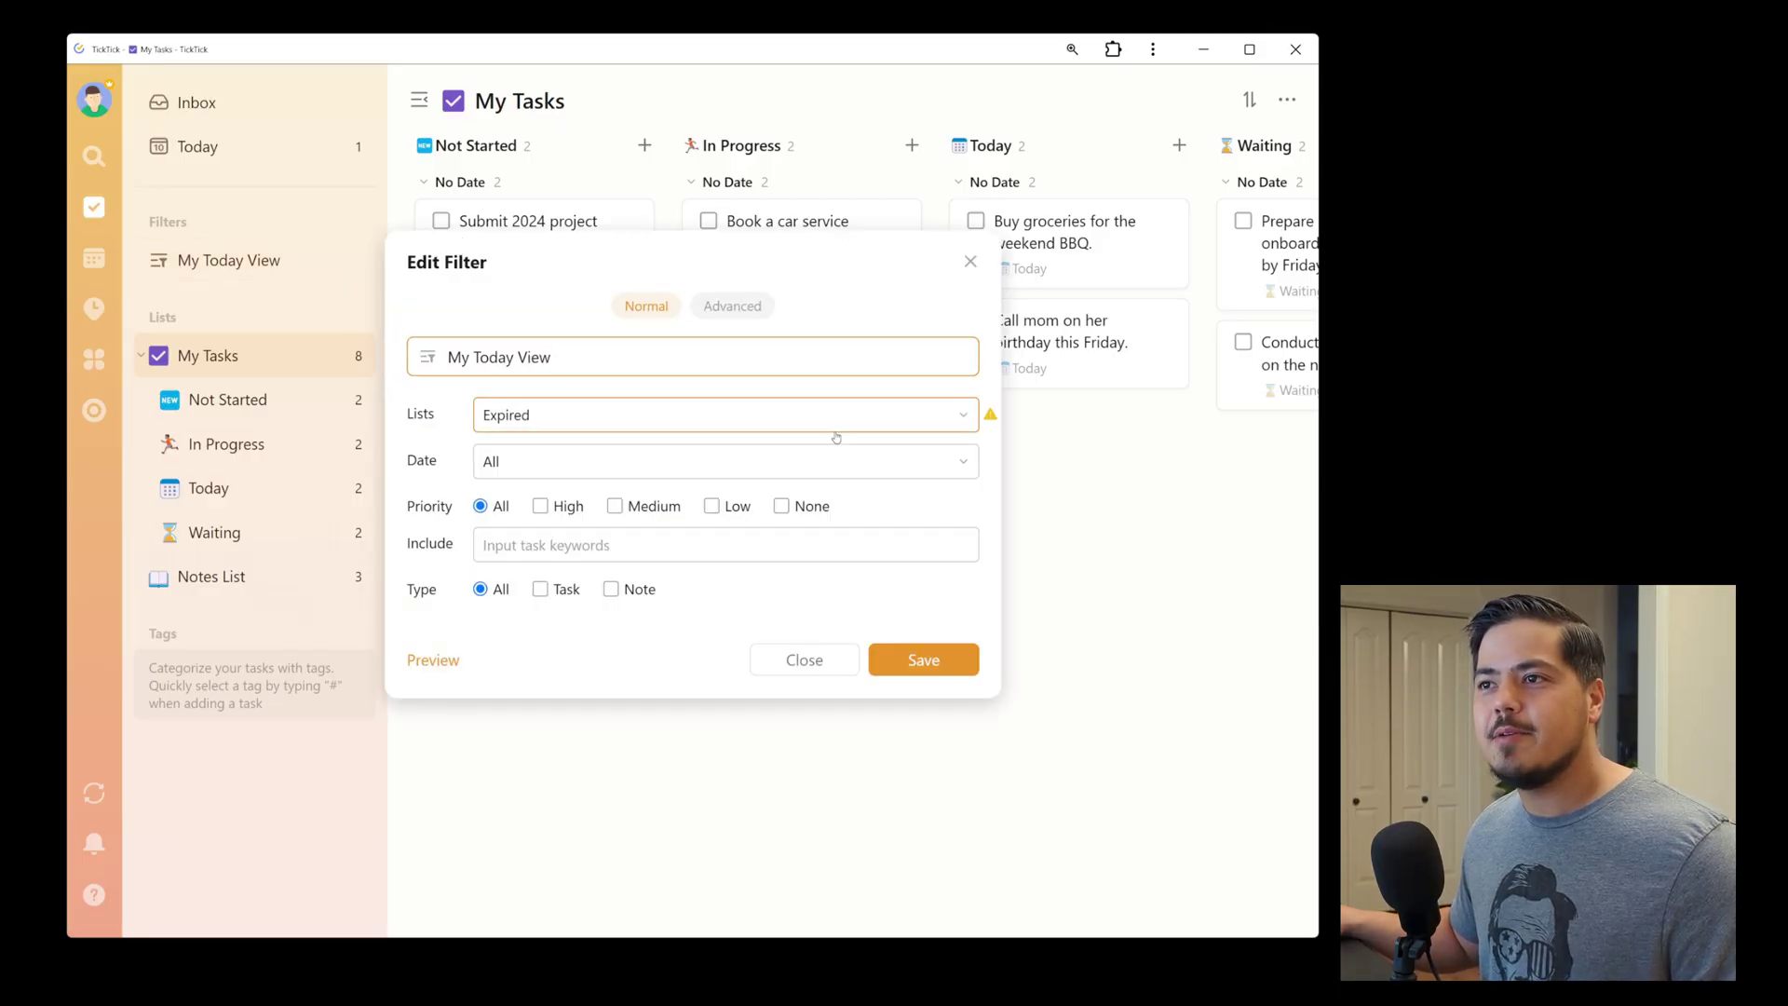
left_click(965, 418)
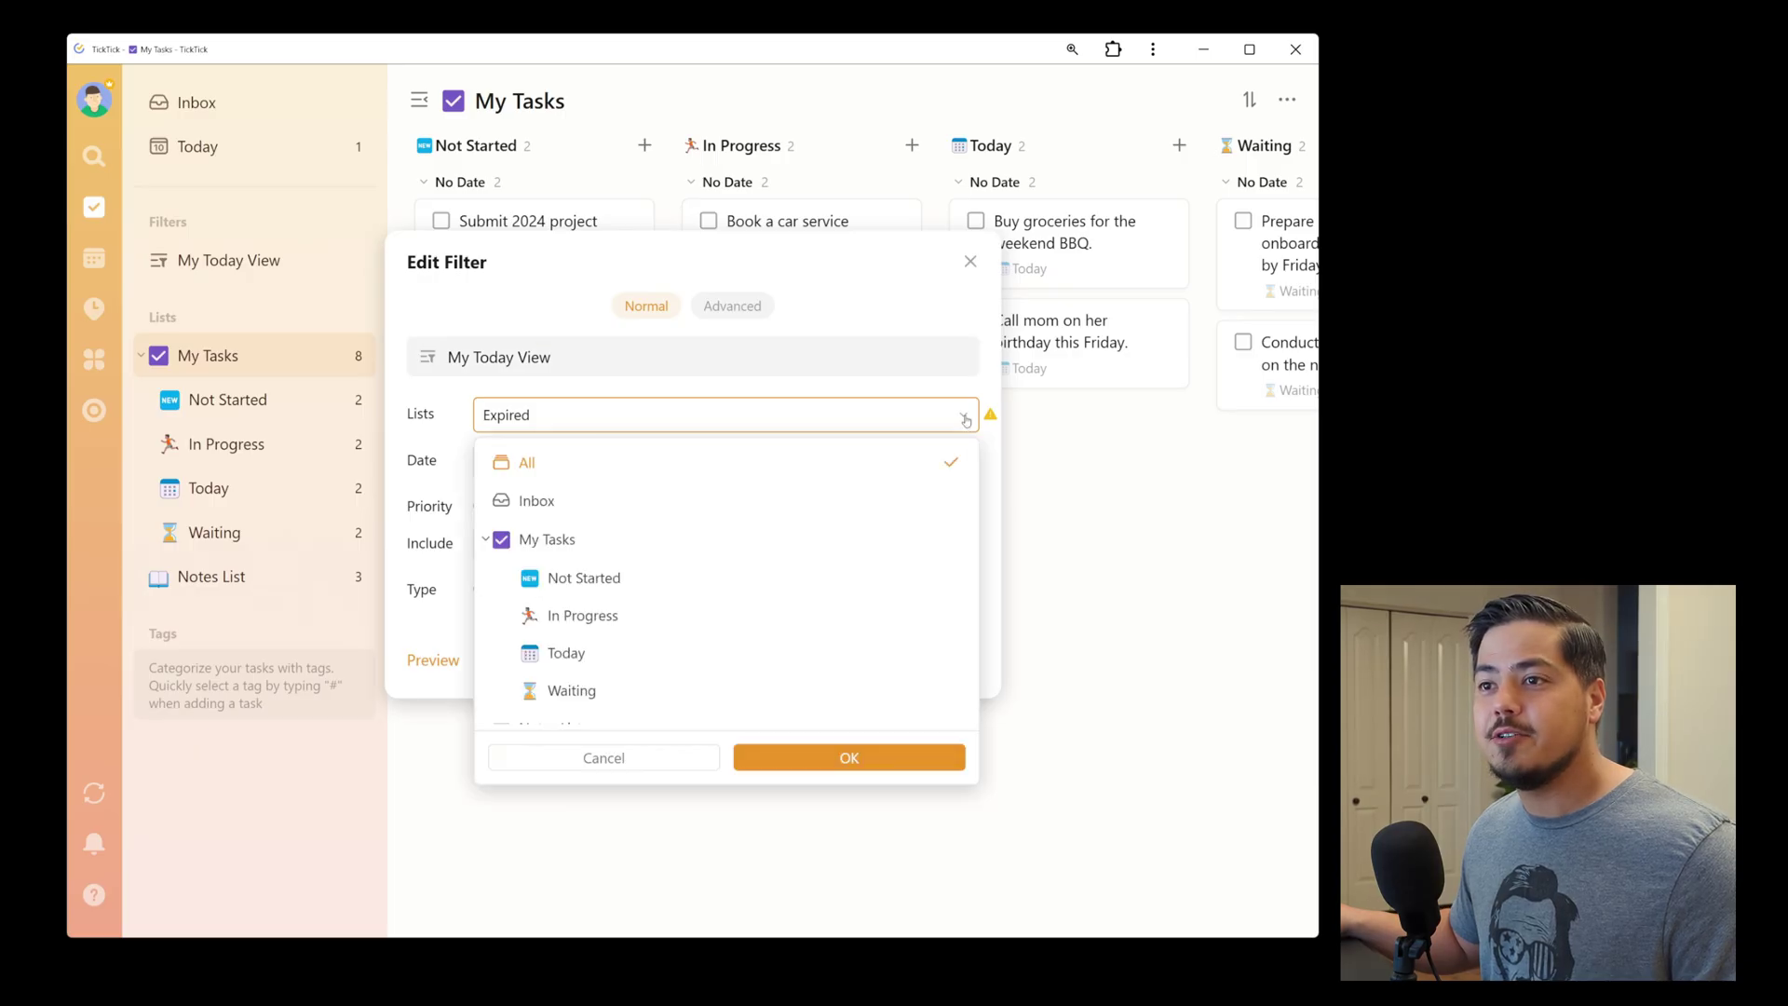
left_click(659, 660)
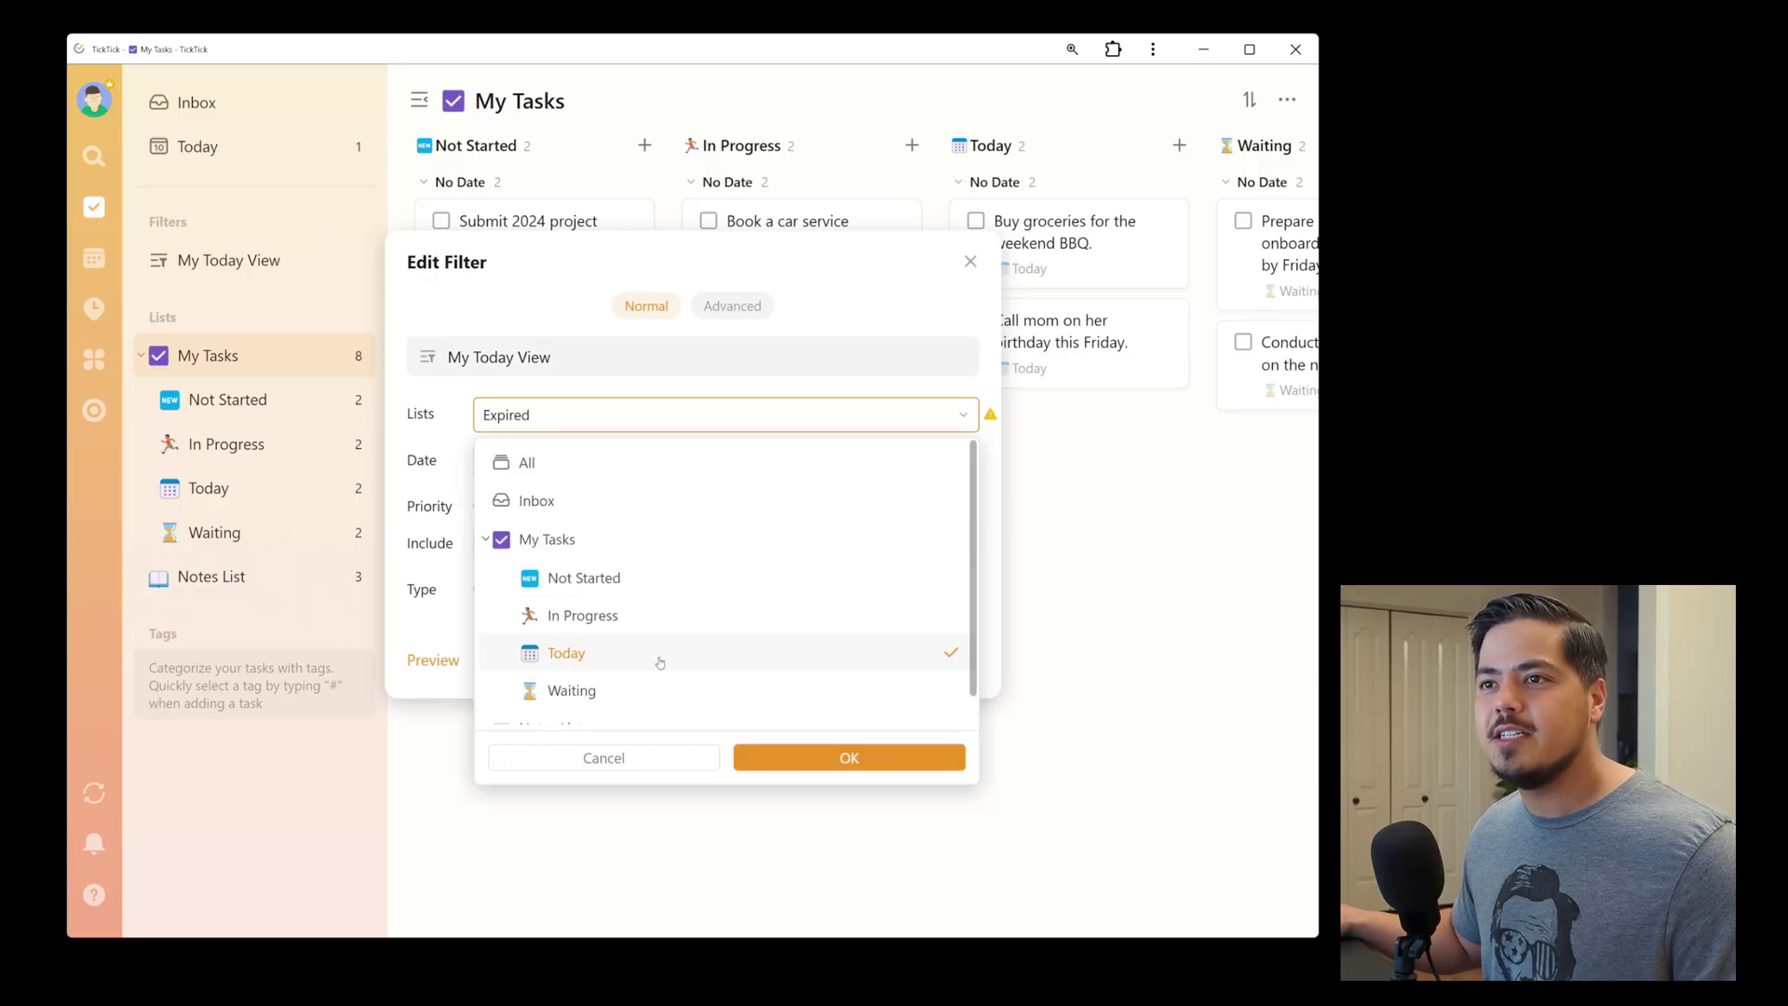
left_click(806, 766)
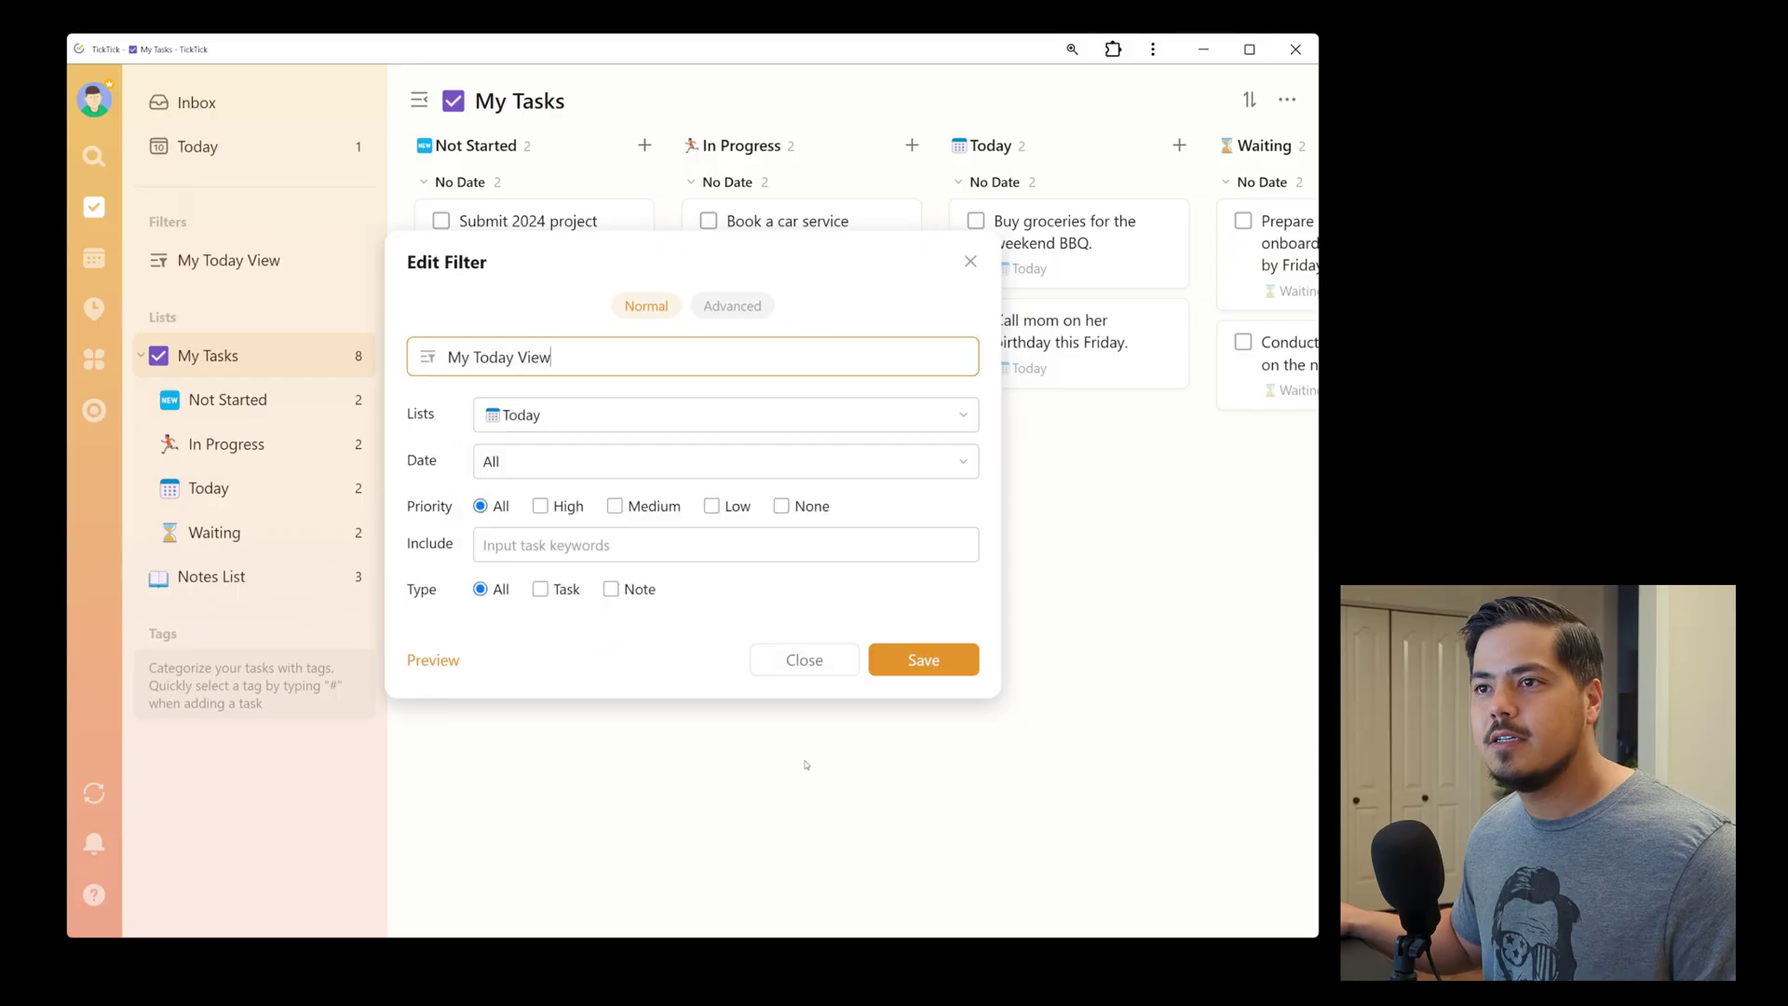
left_click(932, 660)
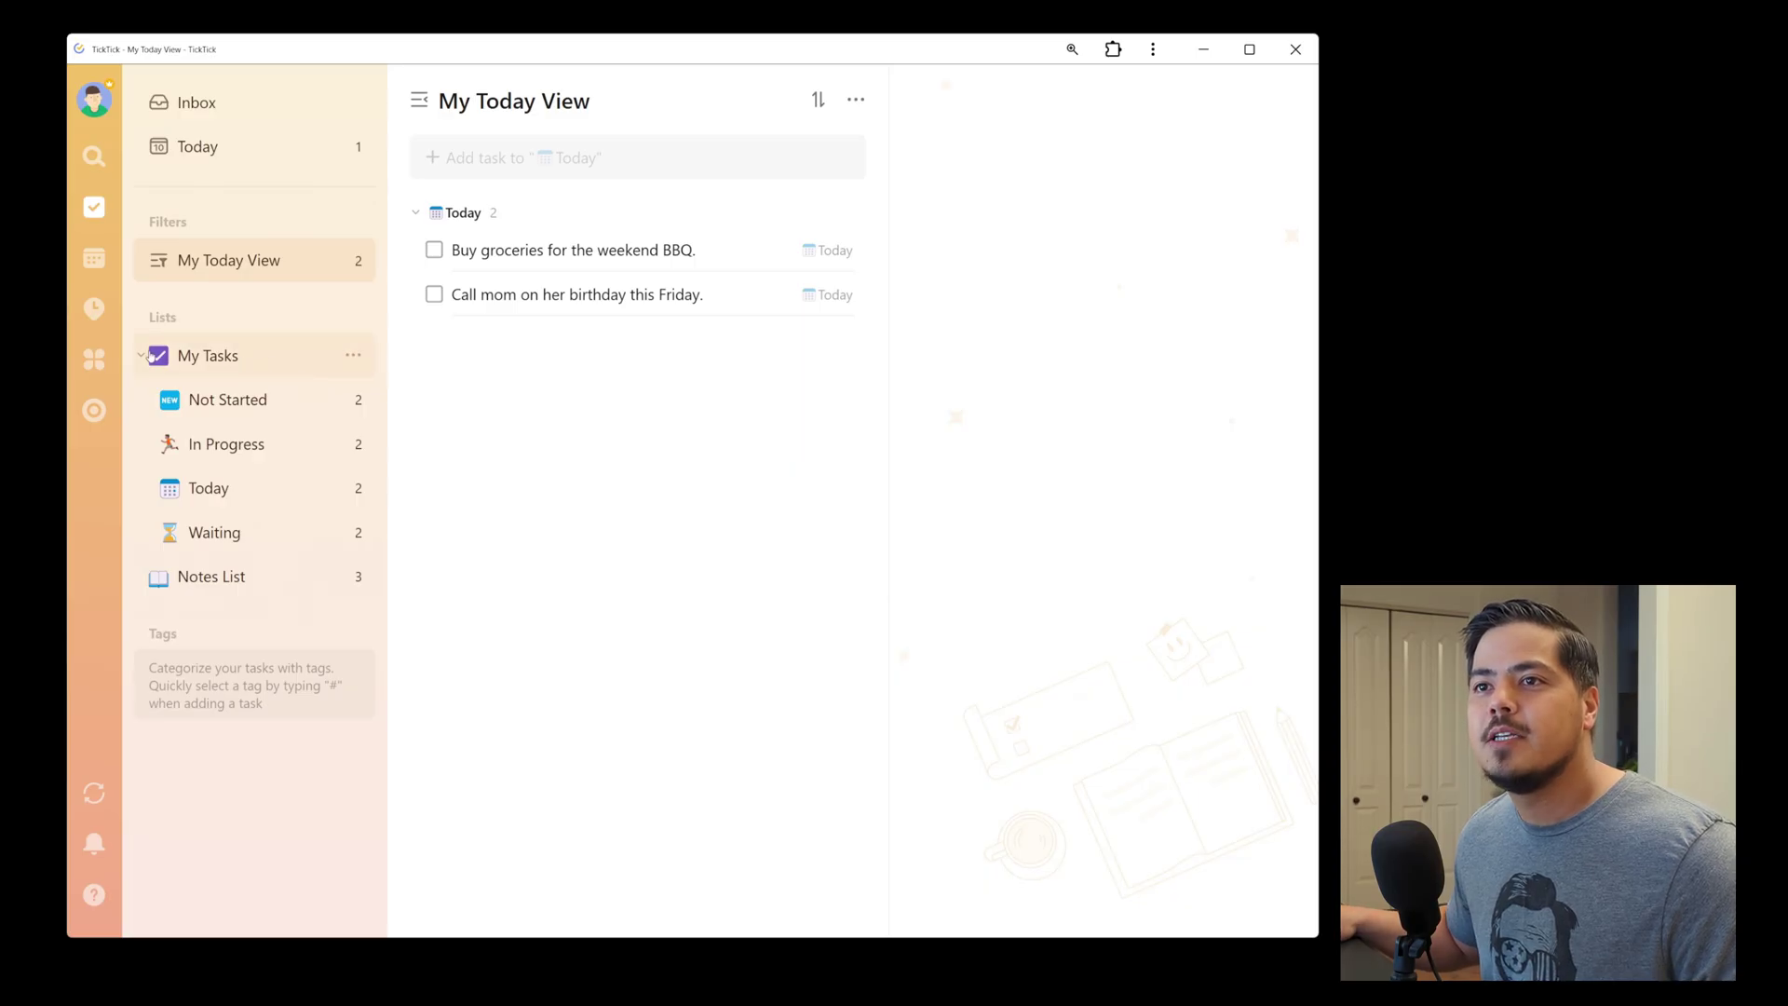
- Collapse the My Tasks folder and open its board with the list panel hidden
left_click(141, 356)
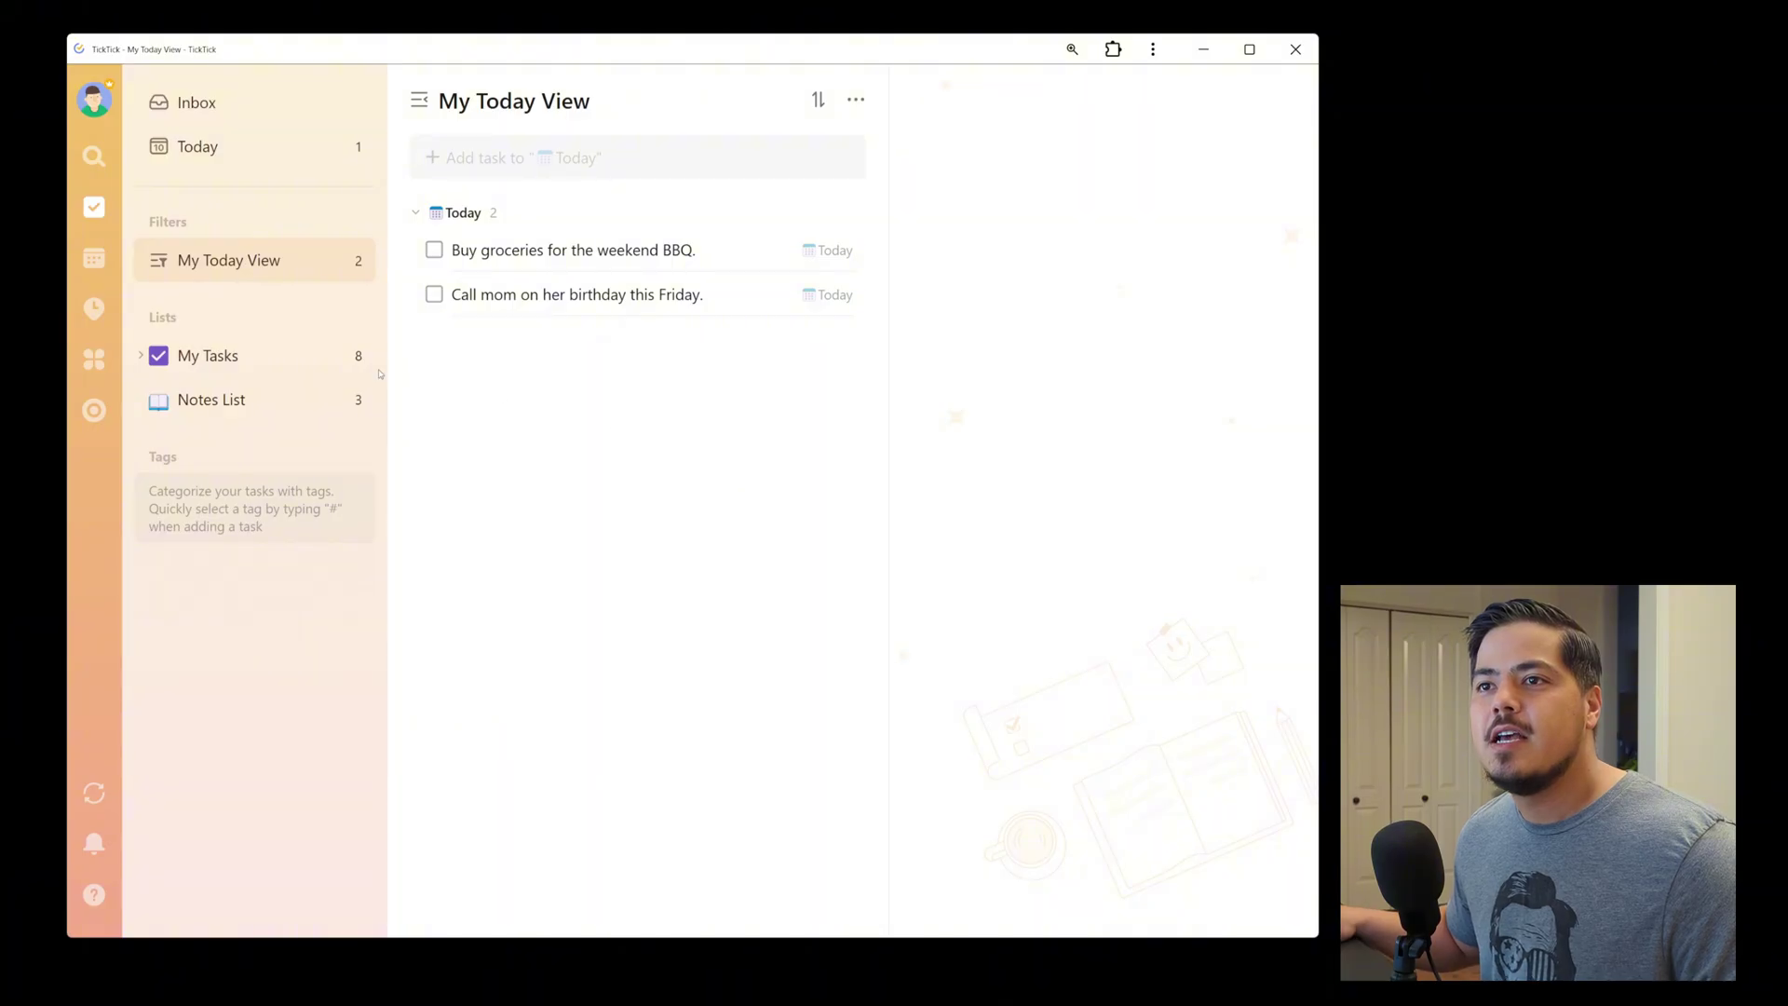
left_click(271, 357)
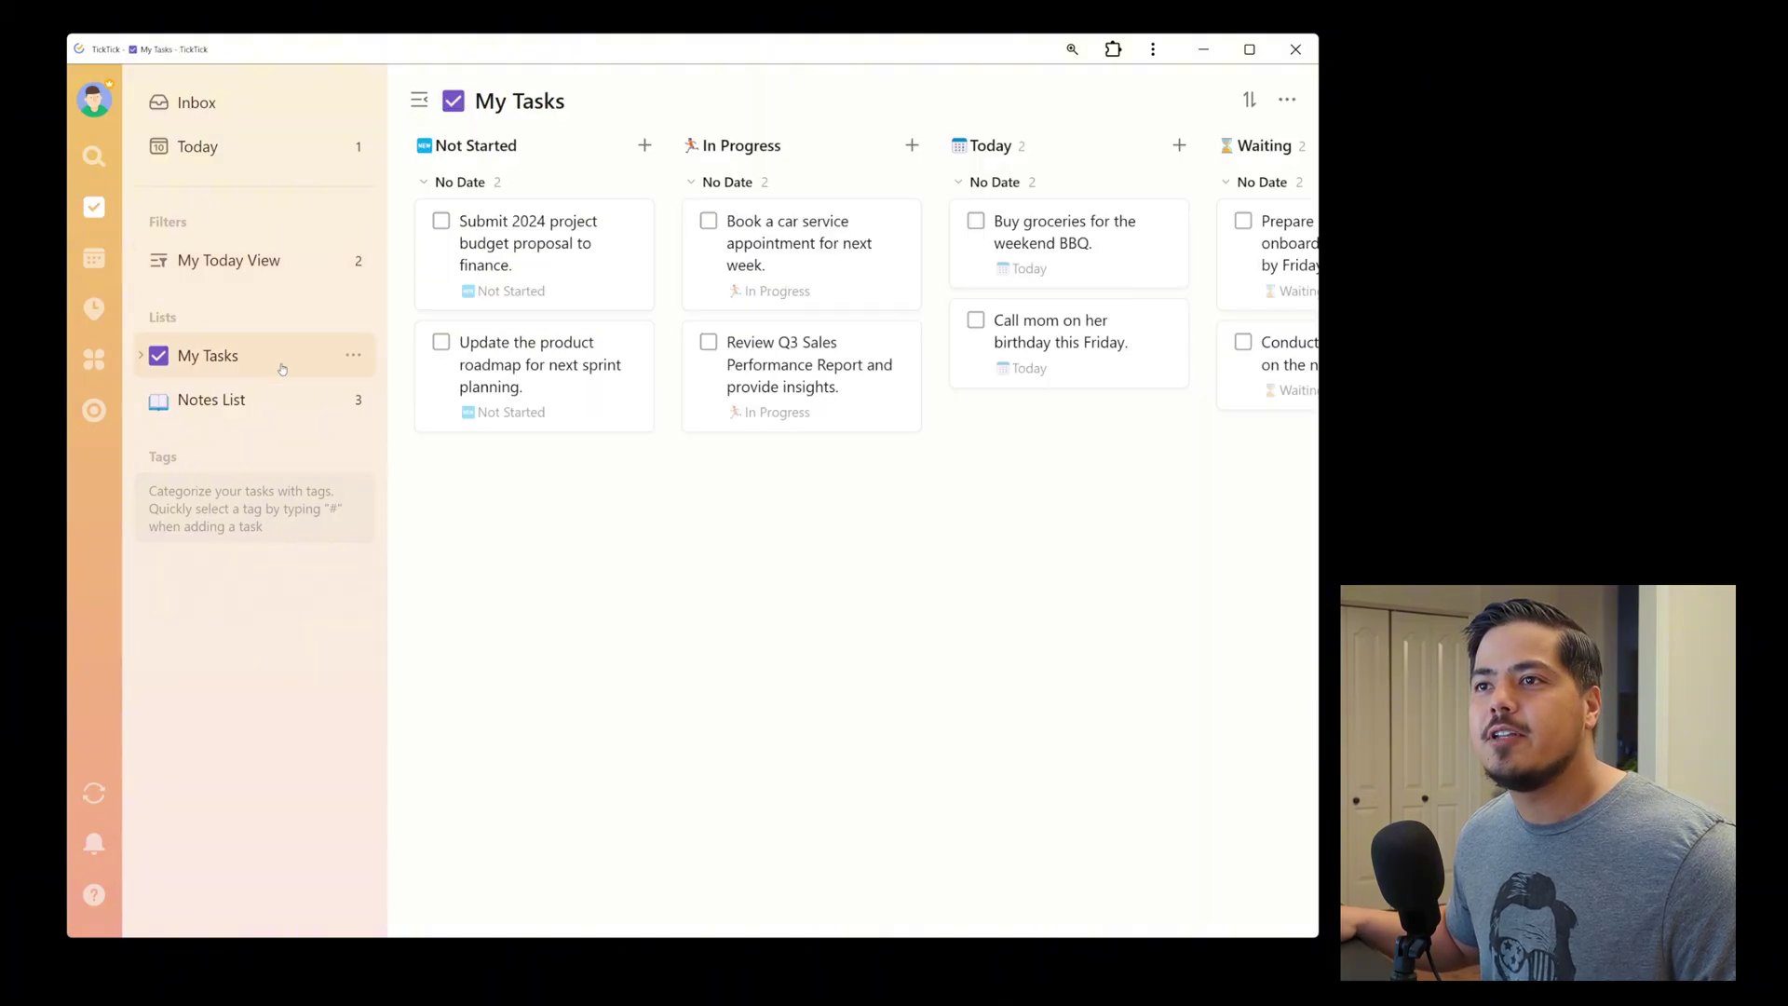
left_click(419, 100)
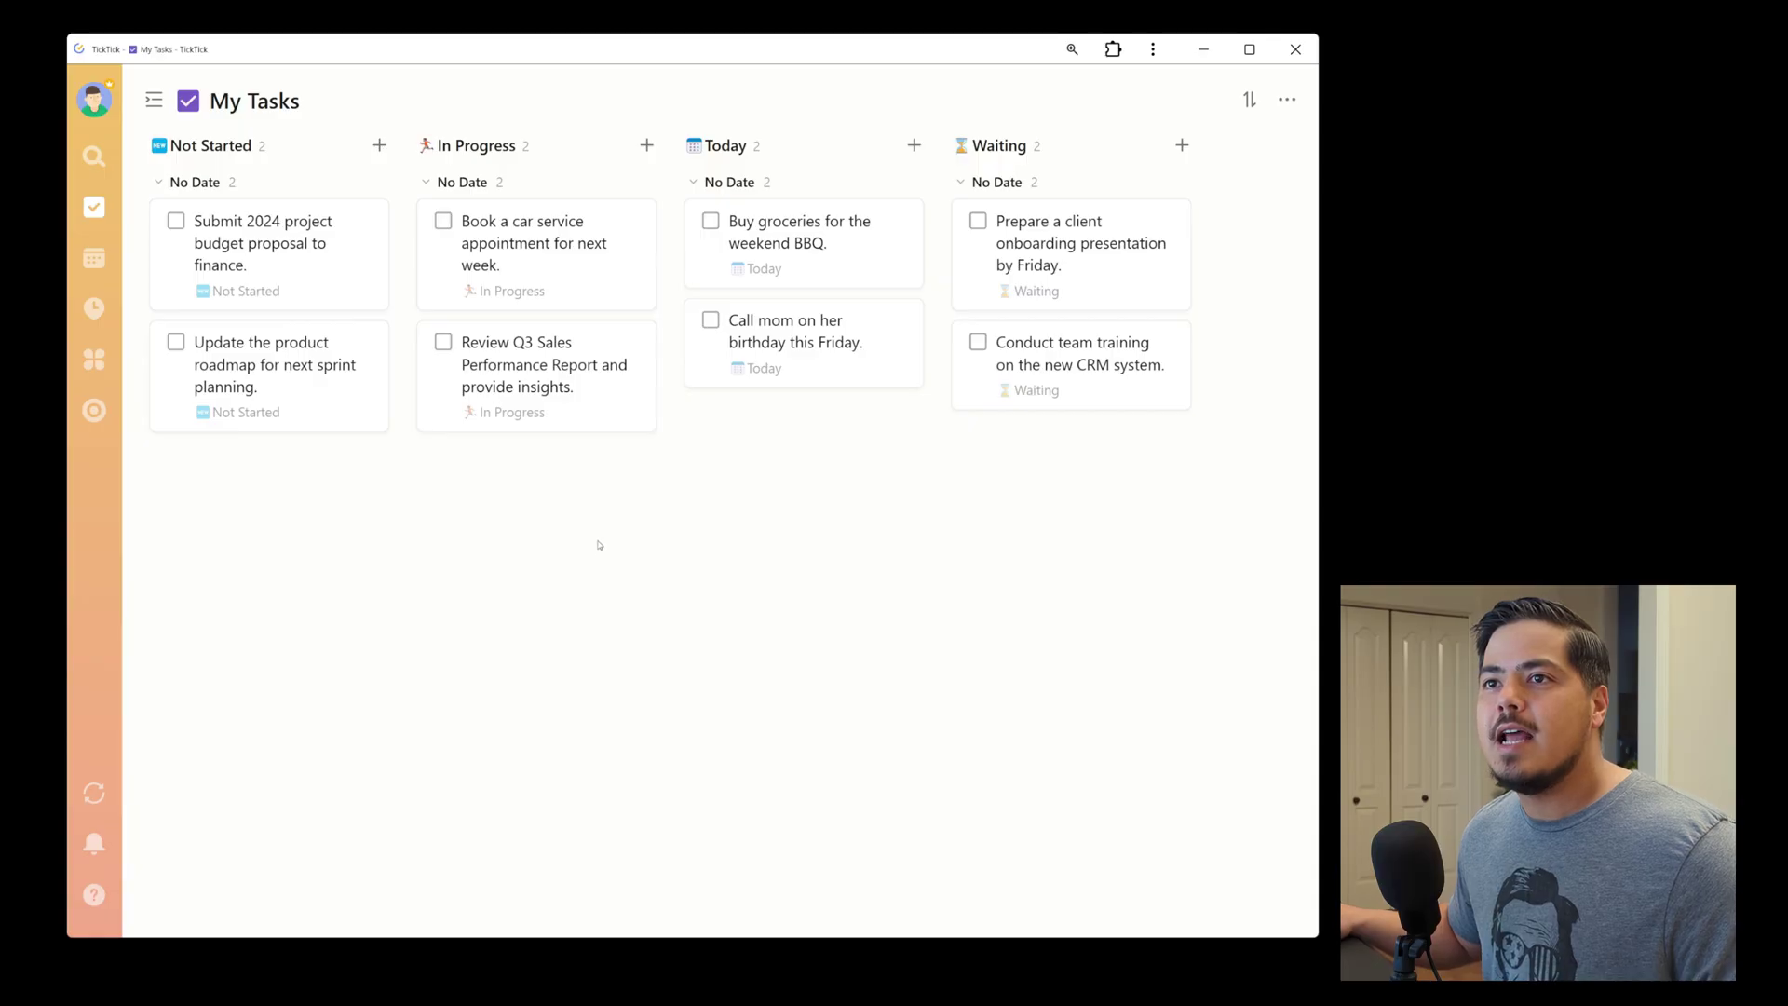
- Drag the budget proposal card to Today and the weekend BBQ groceries card to In Progress
left_click_drag(314, 258, 806, 442)
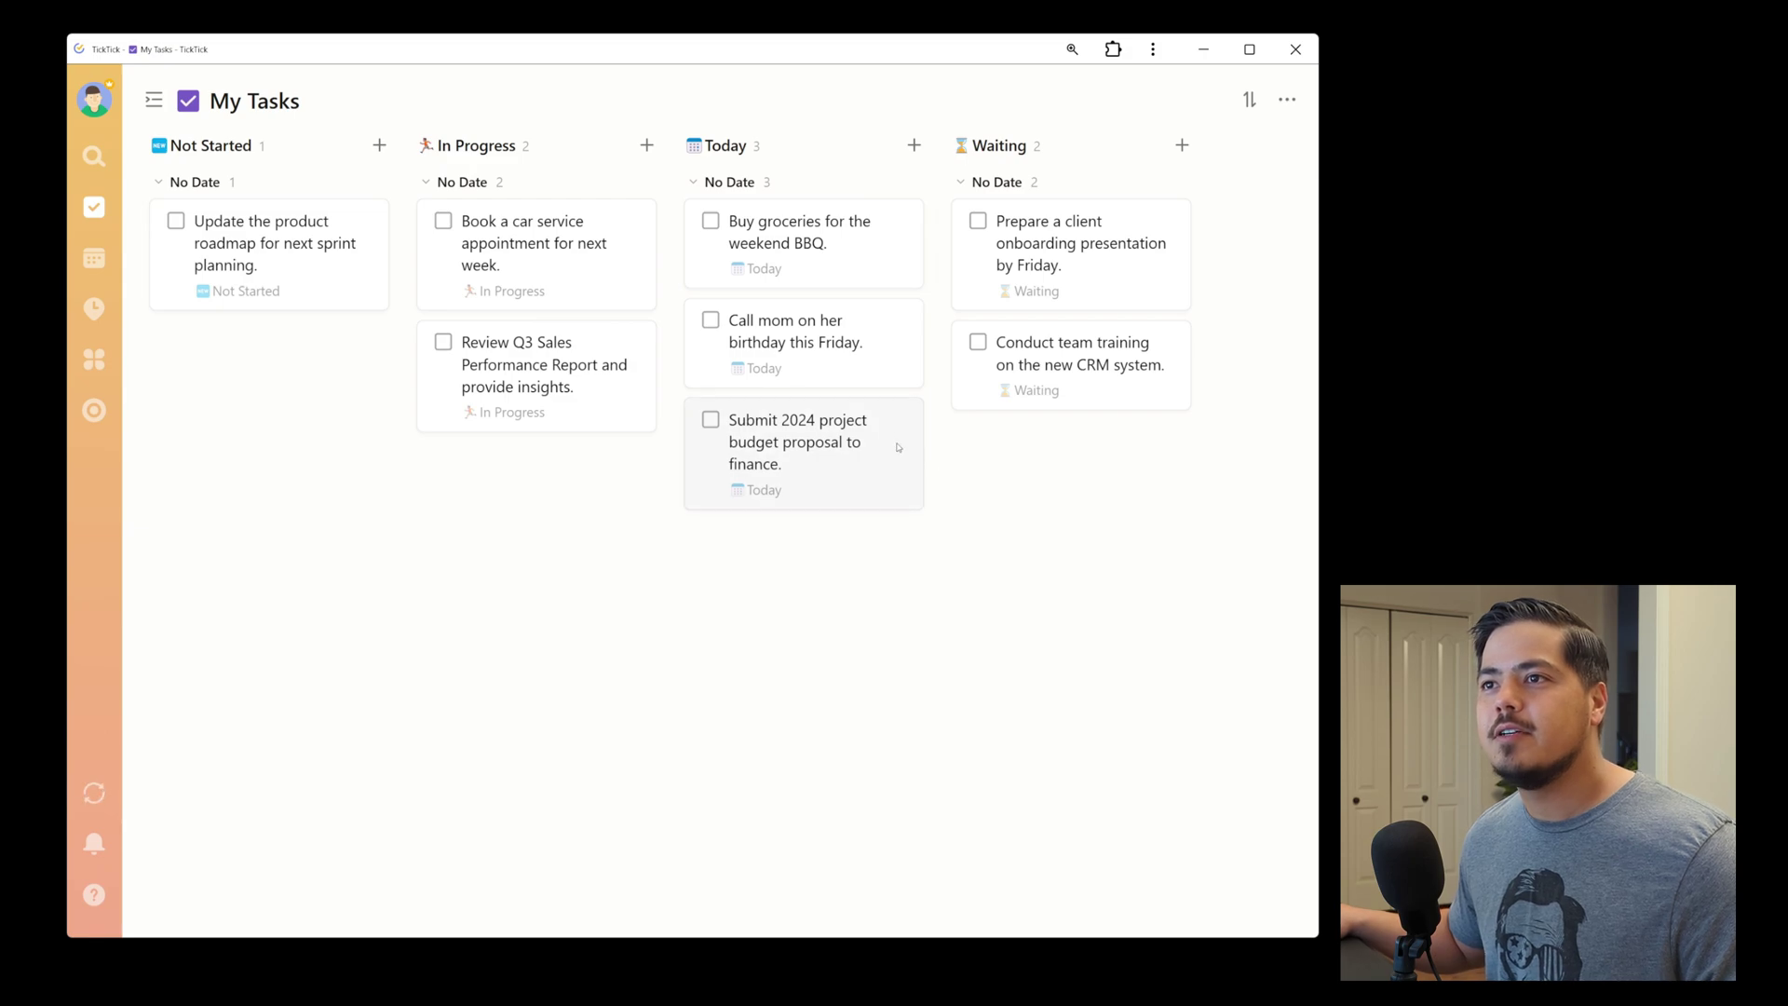
left_click_drag(838, 266, 1031, 450)
left_click_drag(1043, 233, 487, 503)
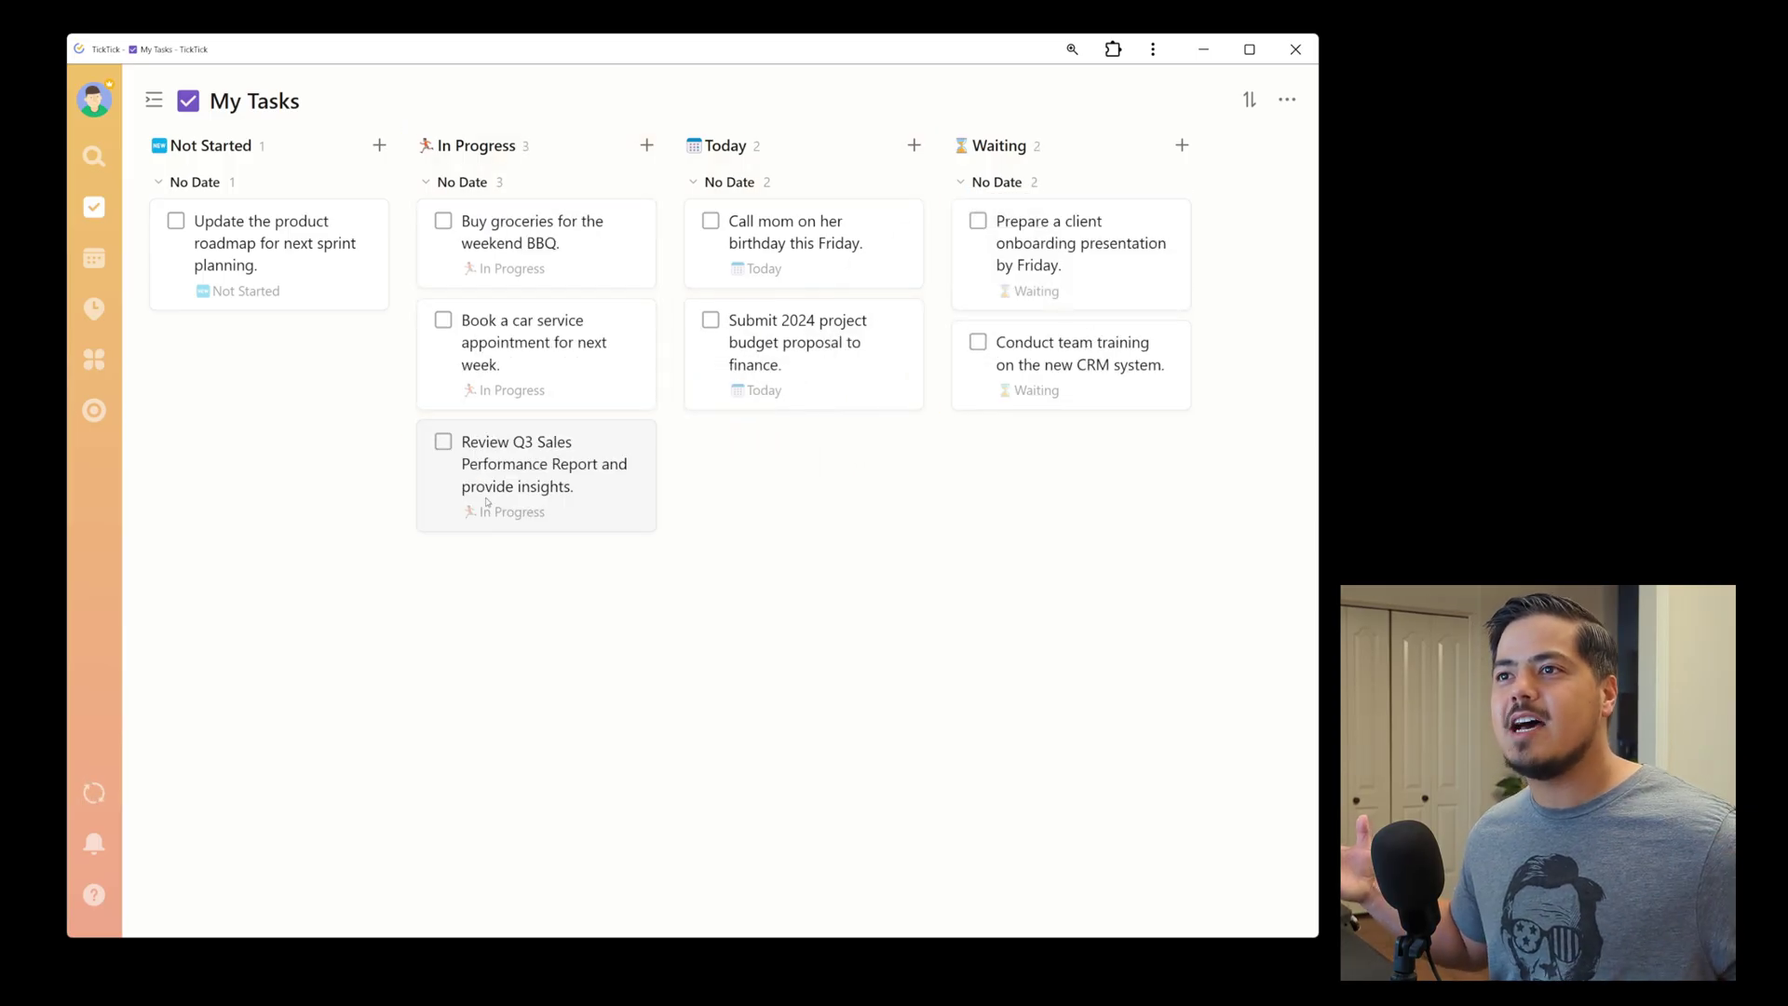